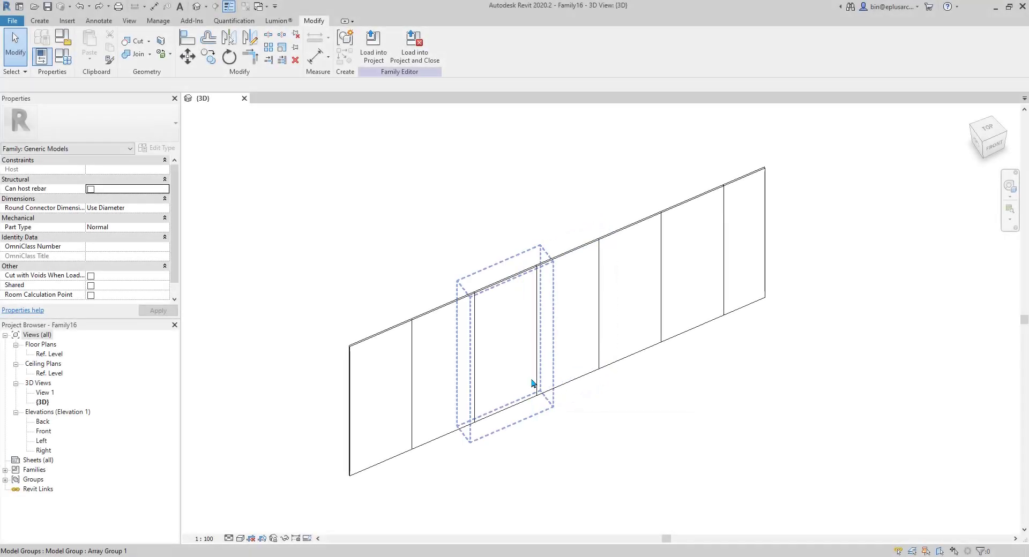
pyautogui.click(520, 341)
pyautogui.keyDown('shift'); pyautogui.moveTo(525, 357); pyautogui.dragTo(434, 341, button='middle'); pyautogui.keyUp('shift')
pyautogui.keyDown('shift'); pyautogui.moveTo(455, 391); pyautogui.dragTo(561, 378, button='middle'); pyautogui.keyUp('shift')
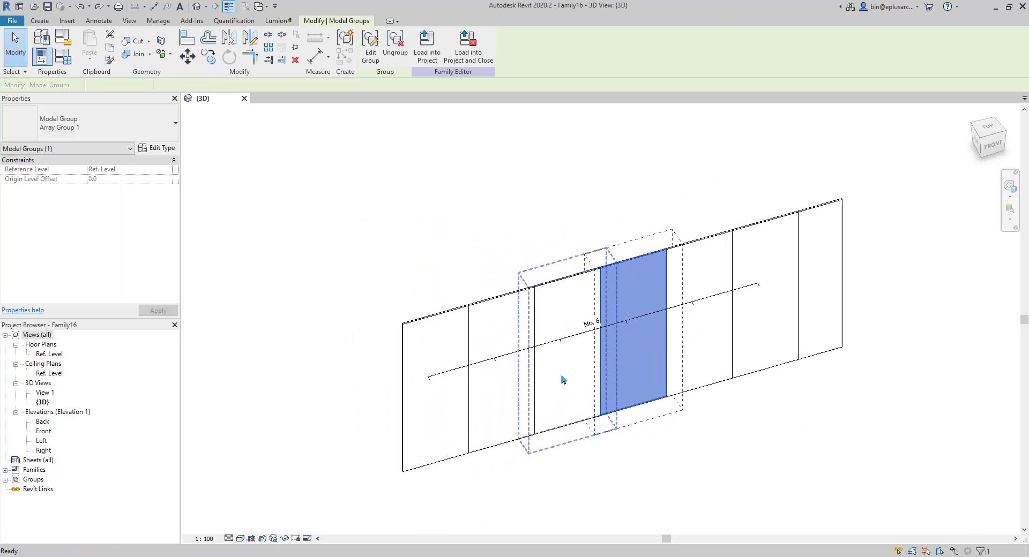
pyautogui.press('Escape')
# Set the Length parameter to 3000 in the family types and apply it.
pyautogui.click(62, 56)
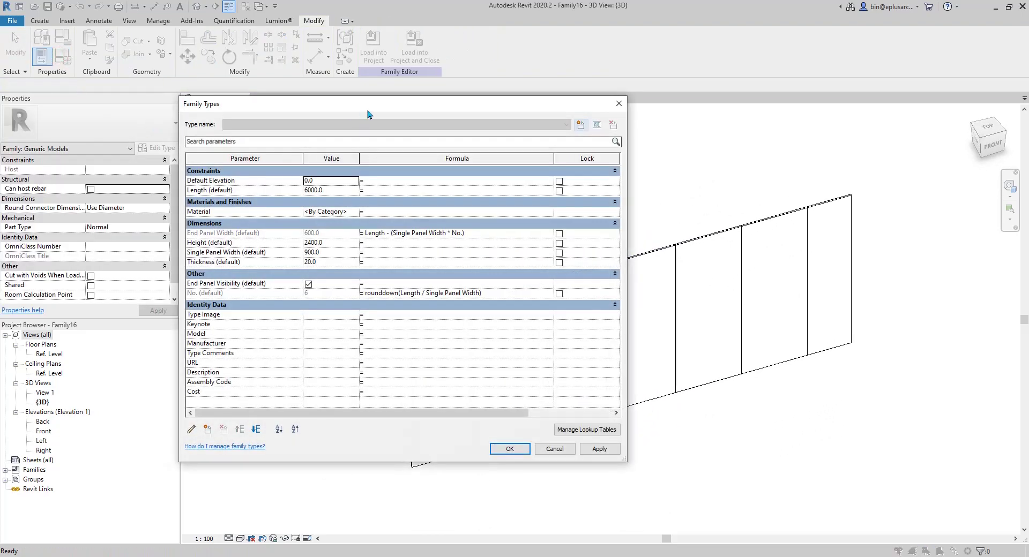
pyautogui.moveTo(367, 106); pyautogui.dragTo(200, 48)
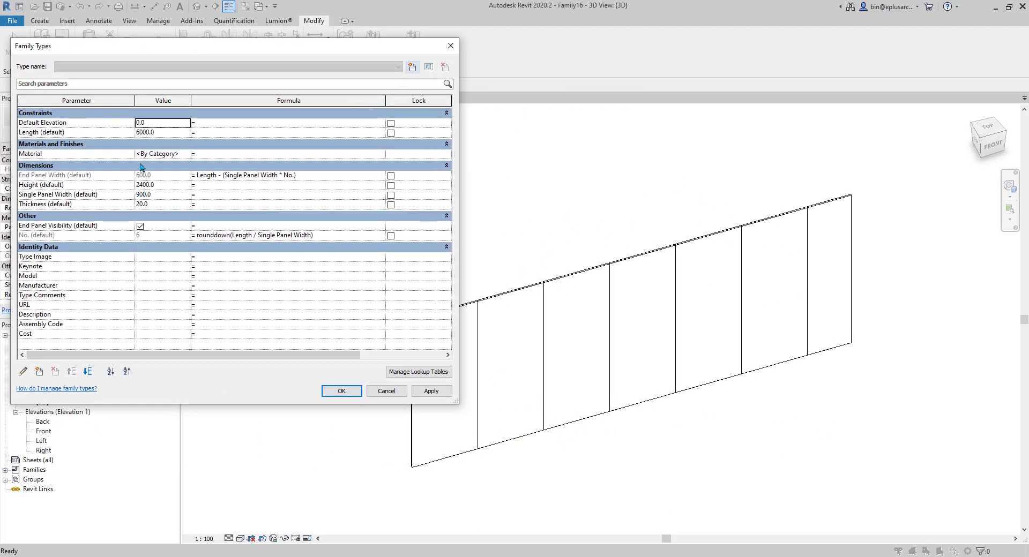
pyautogui.click(152, 134)
pyautogui.doubleClick(172, 133)
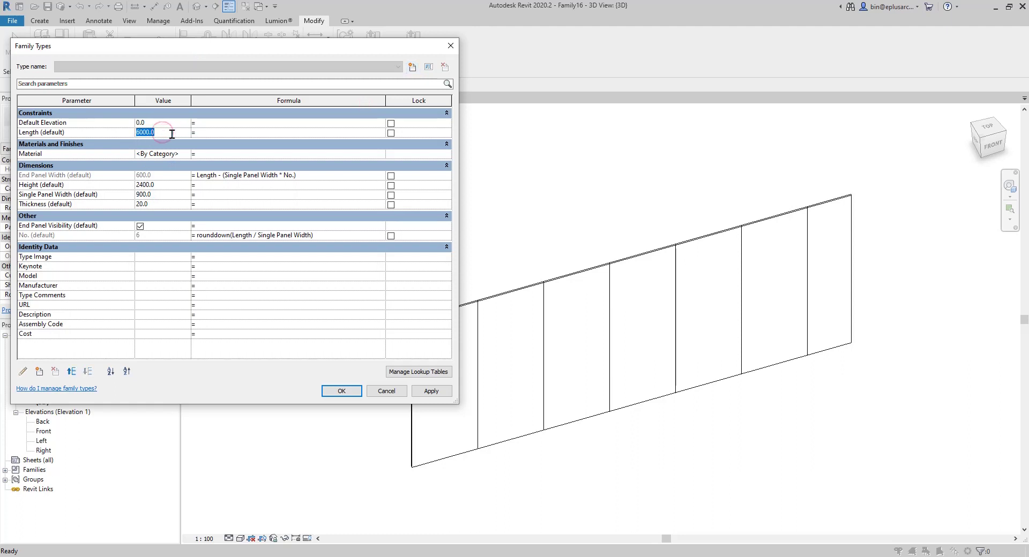
pyautogui.write('30')
pyautogui.click(431, 391)
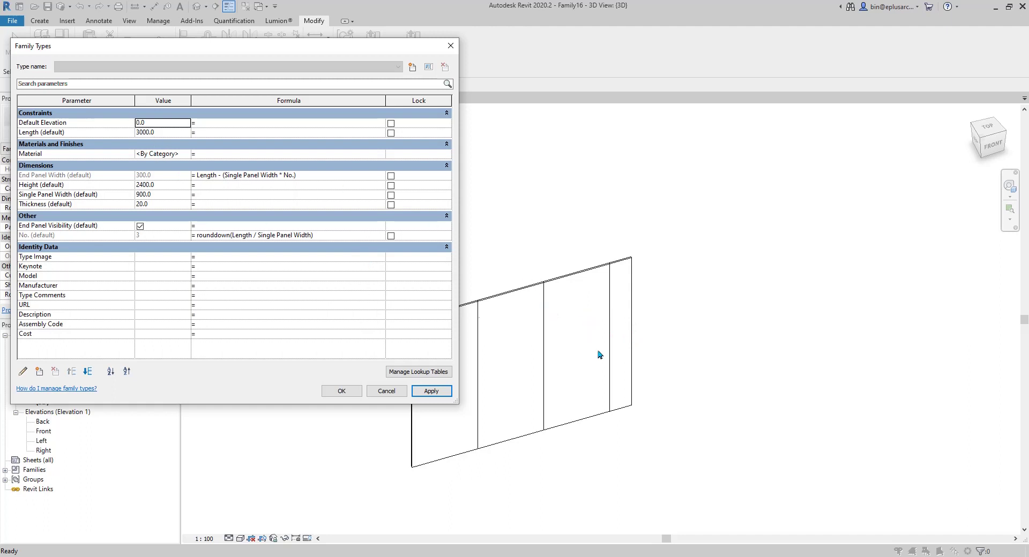
# Try a Length of 2700 in the family types, accept the warnings, and undo the change.
pyautogui.click(137, 134)
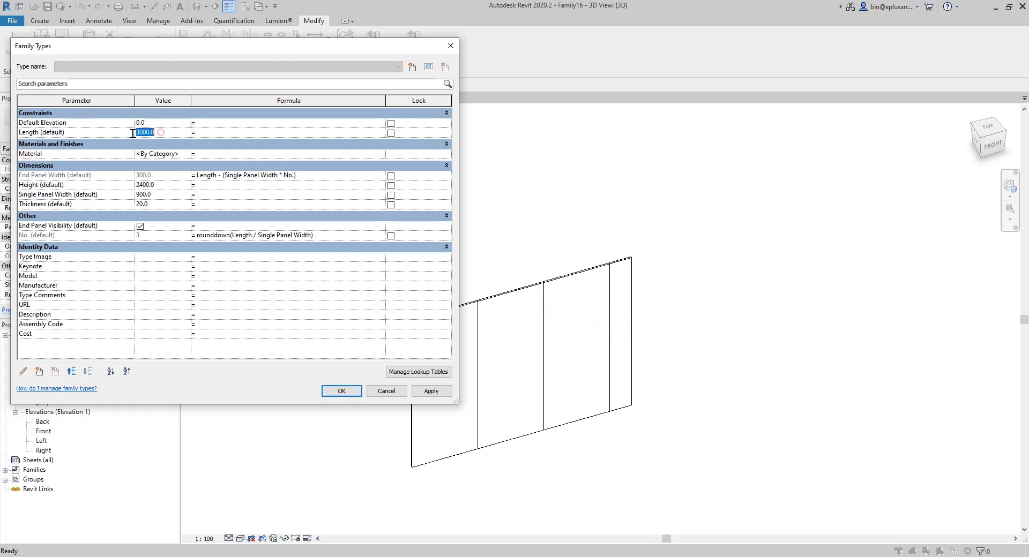
pyautogui.write('2700')
pyautogui.click(432, 392)
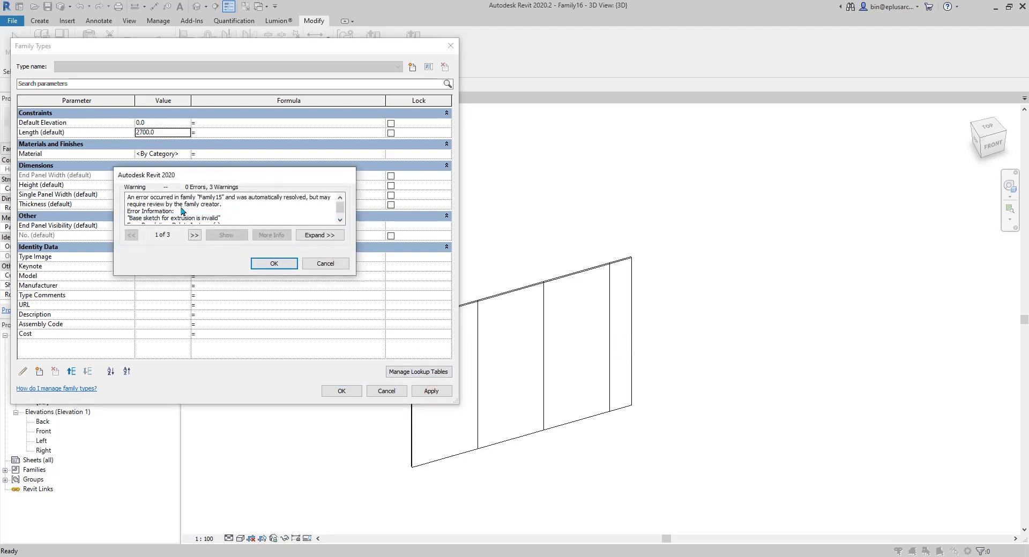
pyautogui.moveTo(178, 179); pyautogui.dragTo(236, 200)
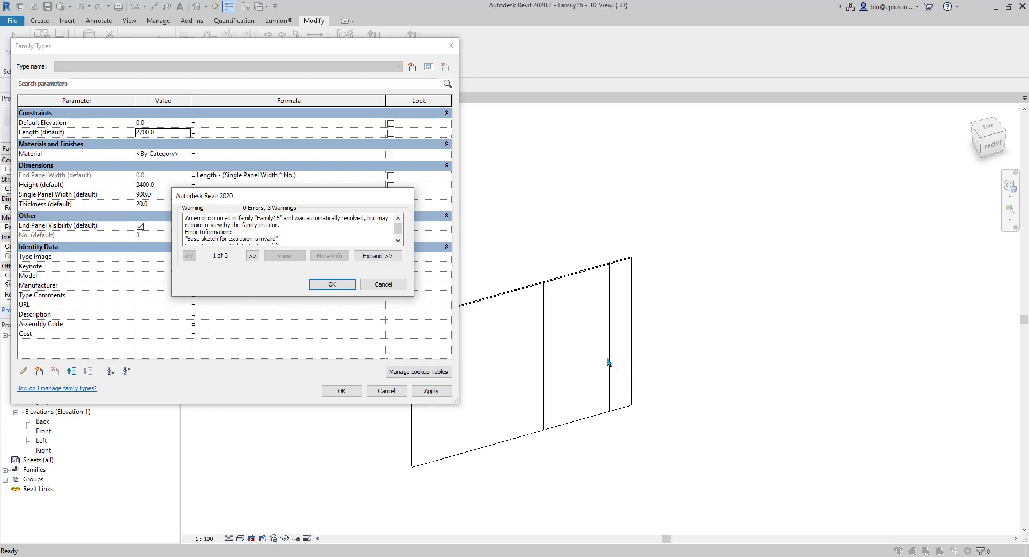
pyautogui.click(337, 286)
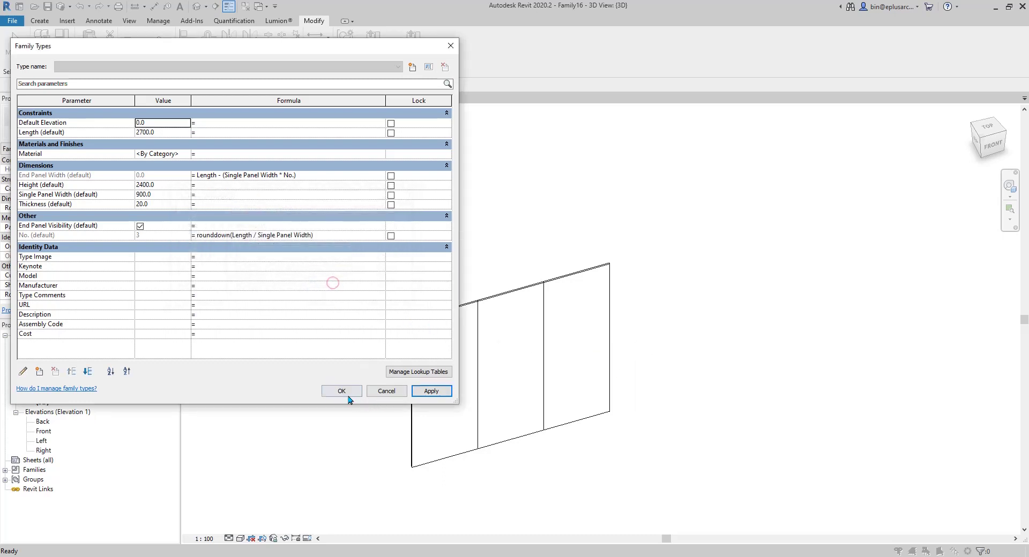
pyautogui.click(343, 391)
pyautogui.keyDown('shift'); pyautogui.moveTo(443, 380); pyautogui.dragTo(521, 345, button='middle'); pyautogui.keyUp('shift')
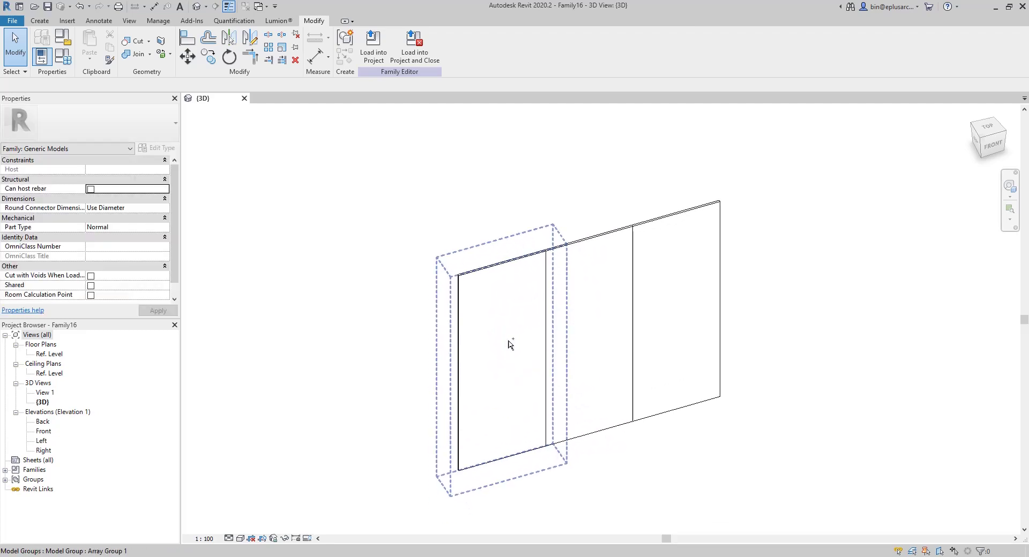
pyautogui.click(264, 207)
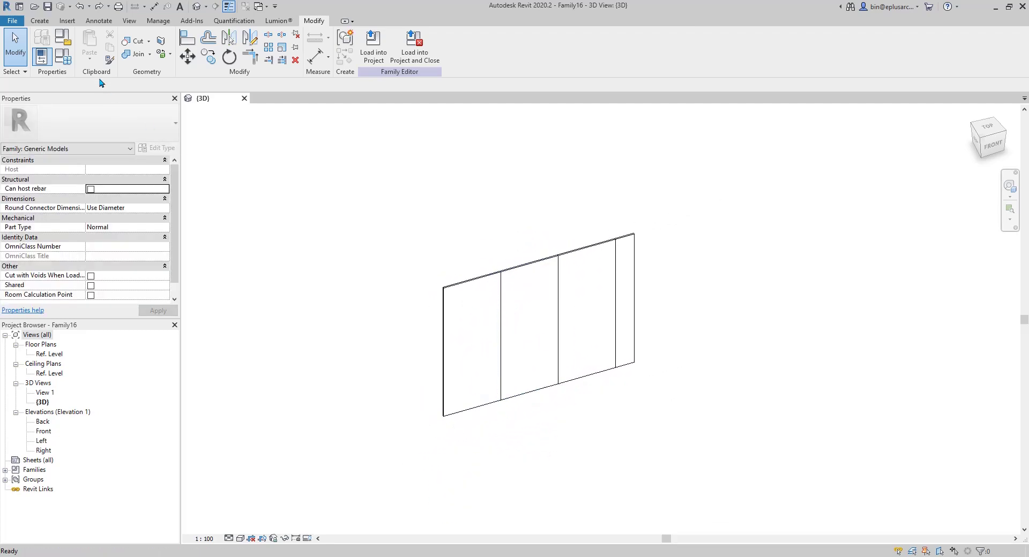
# Add an instance family parameter named "End Panel Width 2" of type Length, grouped under Dimensions.
pyautogui.click(65, 60)
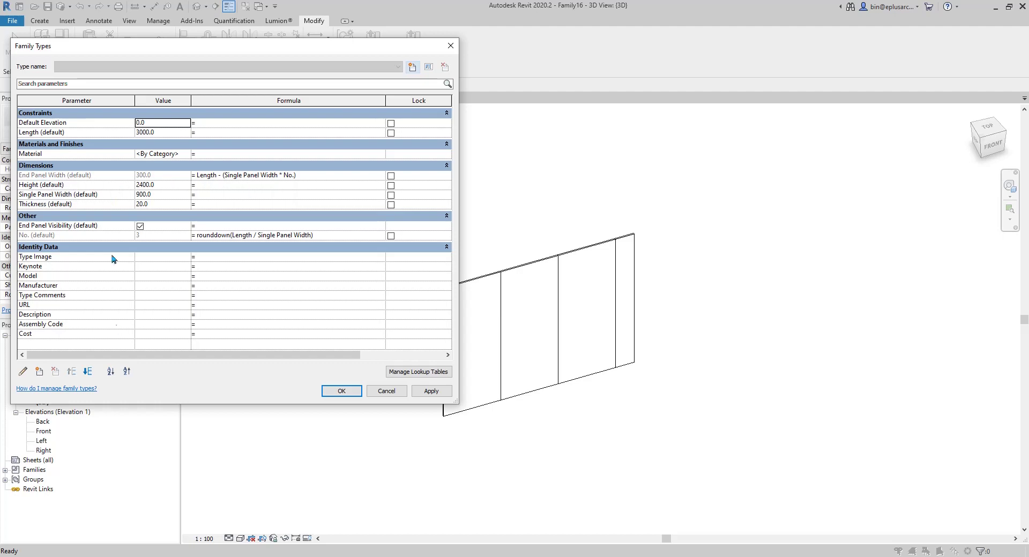
pyautogui.click(39, 372)
pyautogui.moveTo(726, 192); pyautogui.dragTo(316, 136)
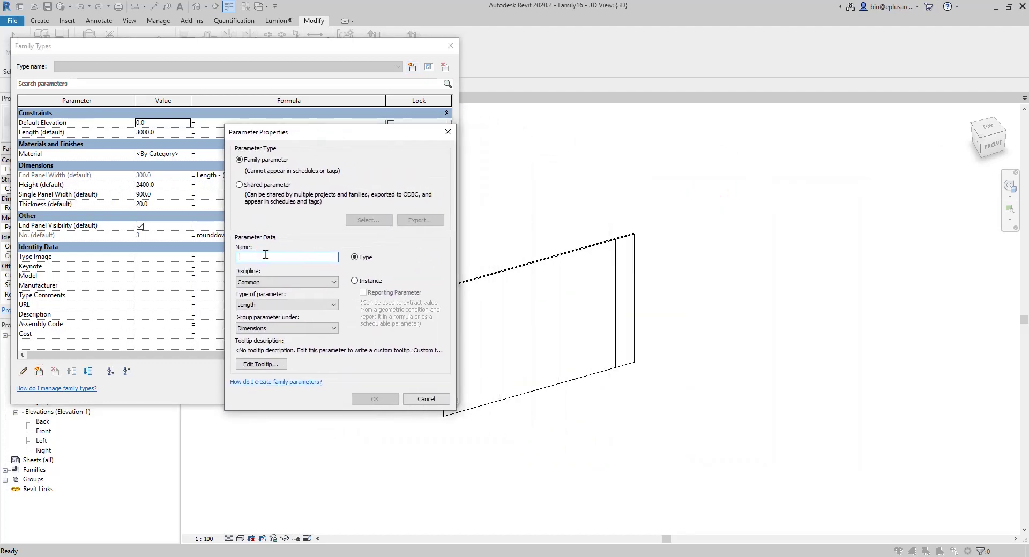
pyautogui.write('End Pa')
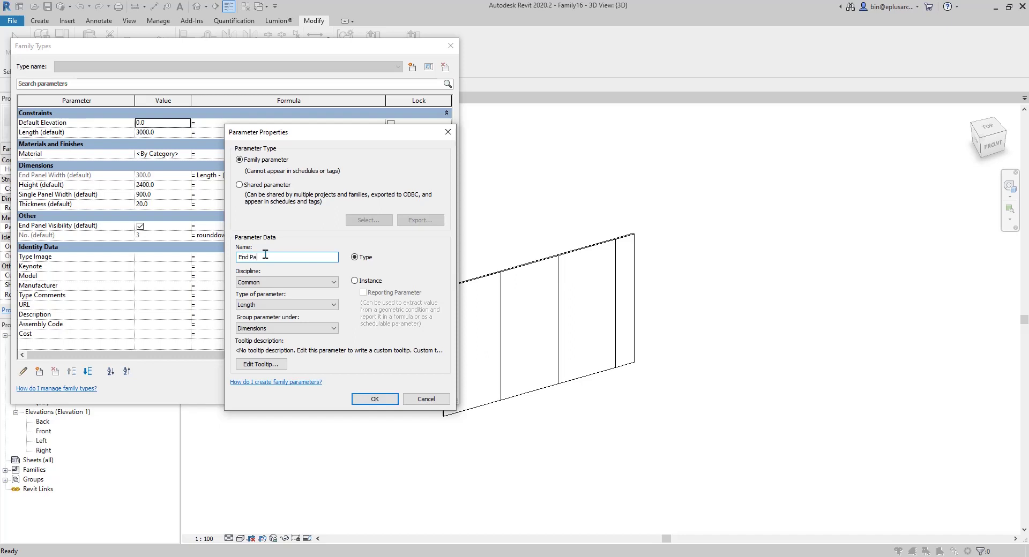
pyautogui.write('nel Width 2')
pyautogui.click(355, 281)
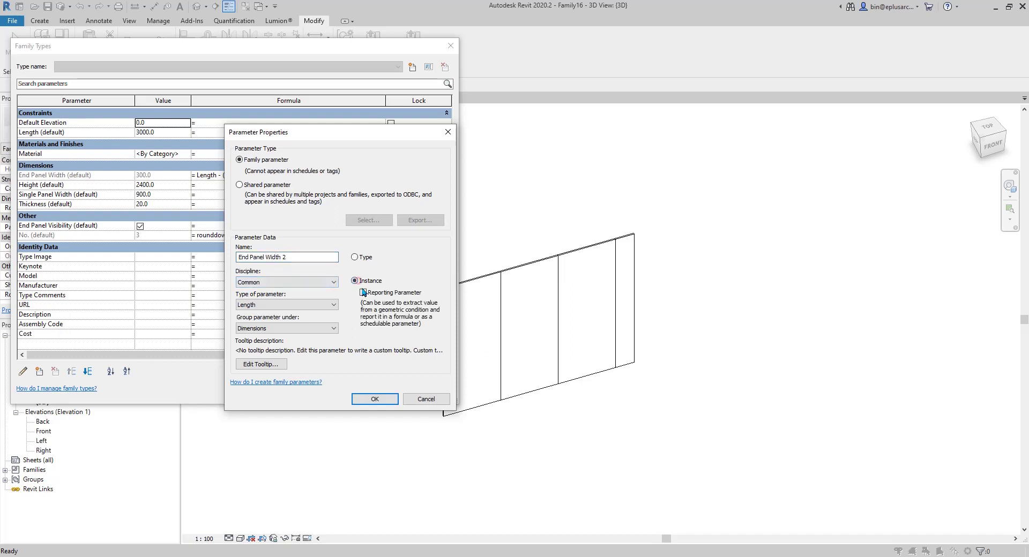
pyautogui.click(371, 399)
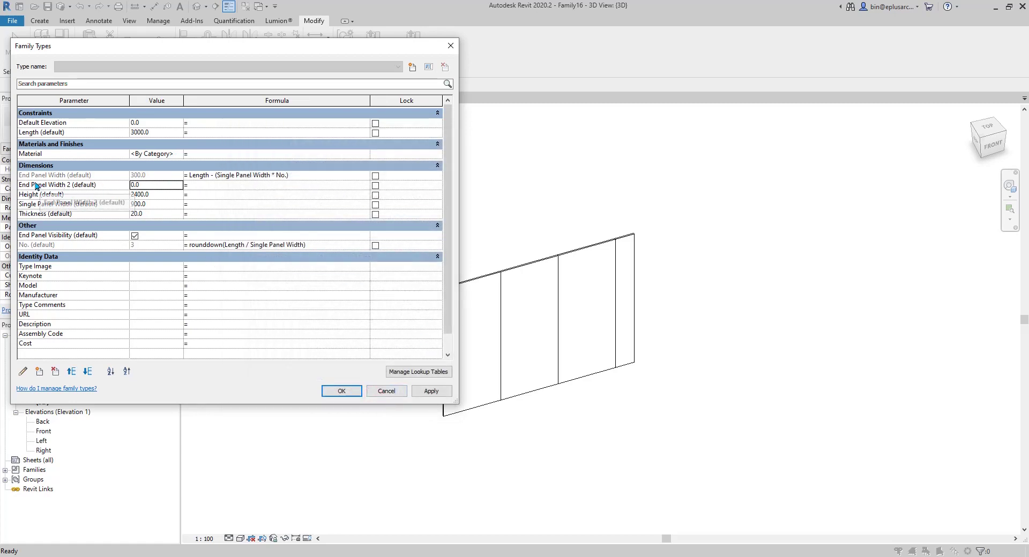
# Give End Panel Width 2 the formula if(End Panel Width = 0 mm, 100 mm, End Panel Width) and accept the family types.
pyautogui.click(206, 189)
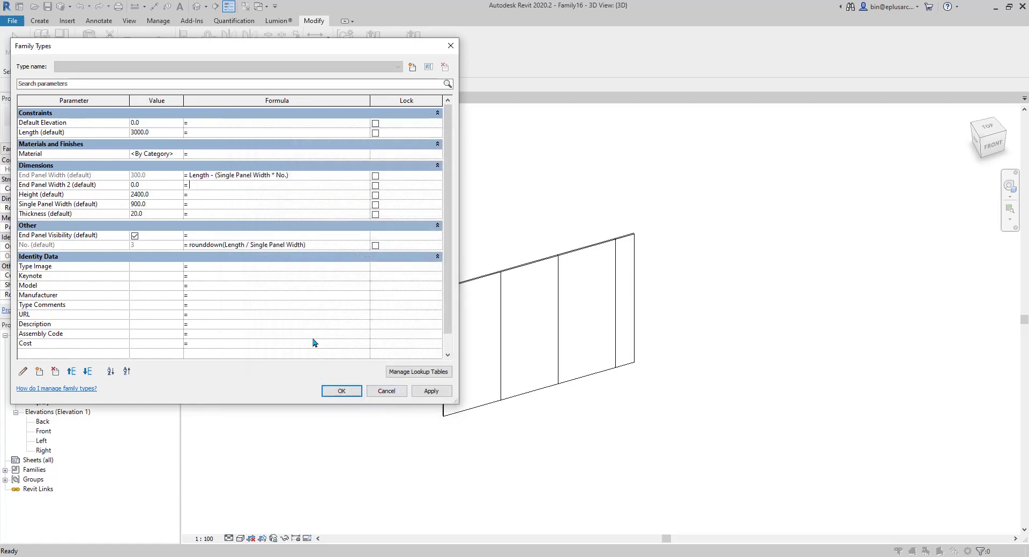
pyautogui.write('if(')
pyautogui.write('End Panel Width')
pyautogui.write('=0m')
pyautogui.write(',')
pyautogui.write('100')
pyautogui.write(',')
pyautogui.write('End Panel Width')
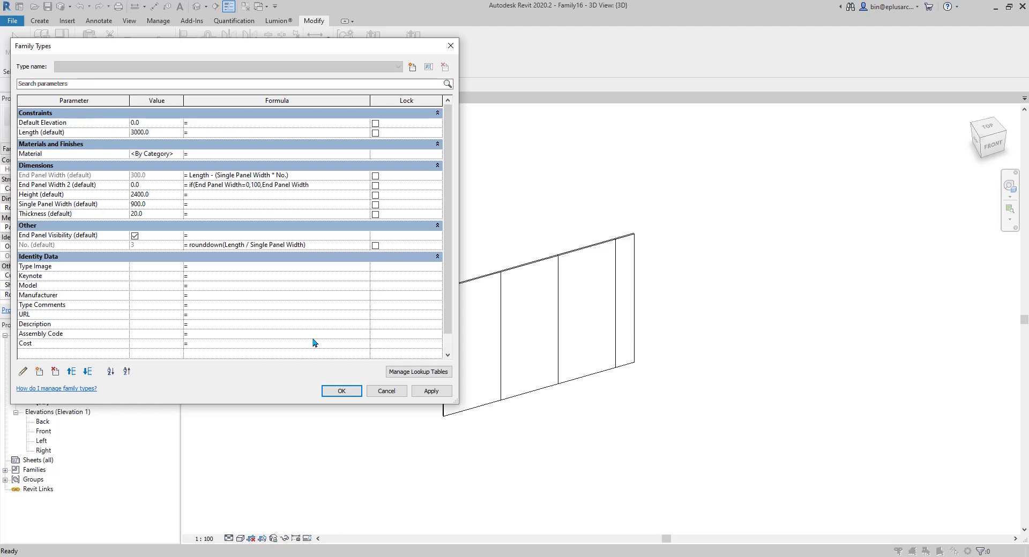
pyautogui.click(341, 391)
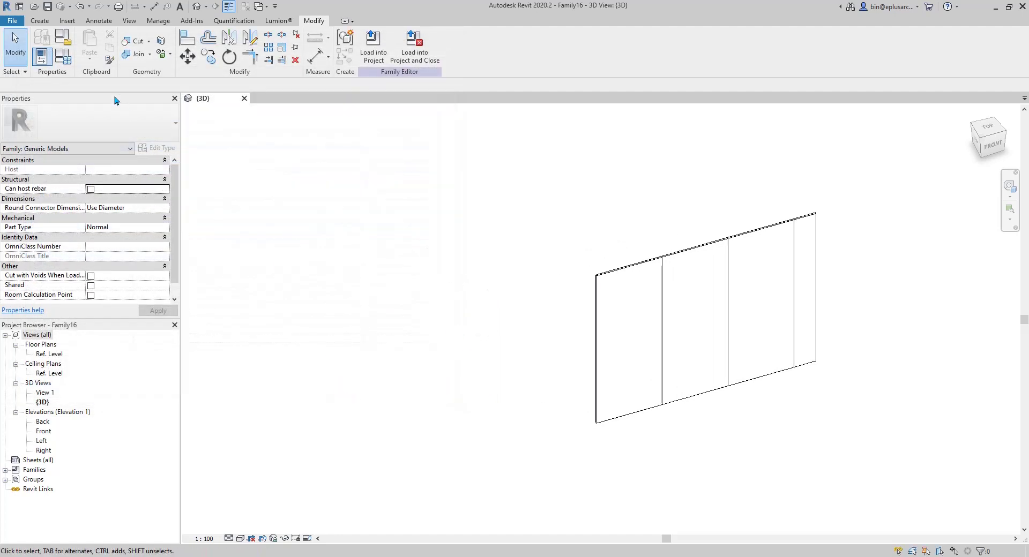
# Try to apply a Length of 2700 in the family types, then cancel the change.
pyautogui.click(70, 52)
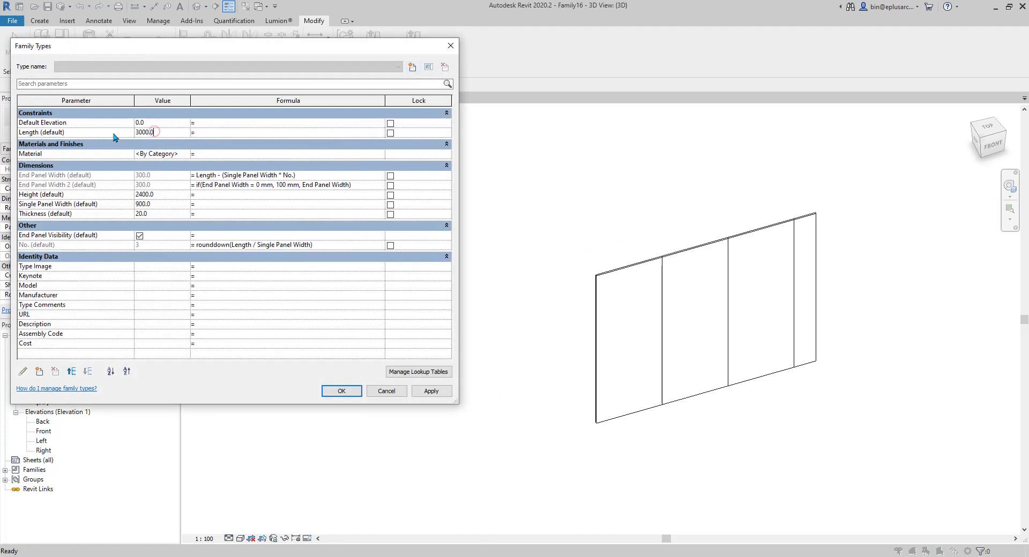
pyautogui.doubleClick(139, 134)
pyautogui.write('2700')
pyautogui.click(432, 391)
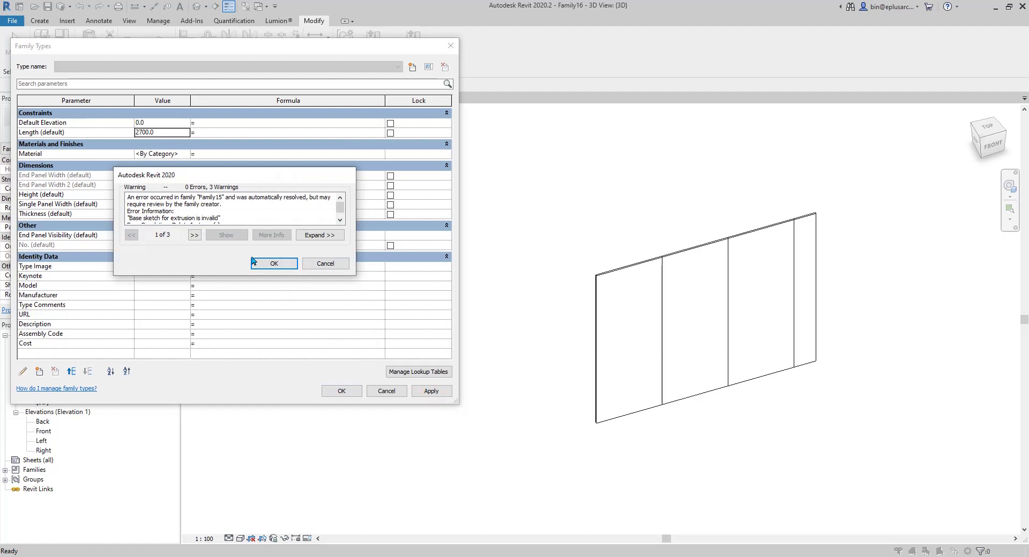
pyautogui.click(325, 263)
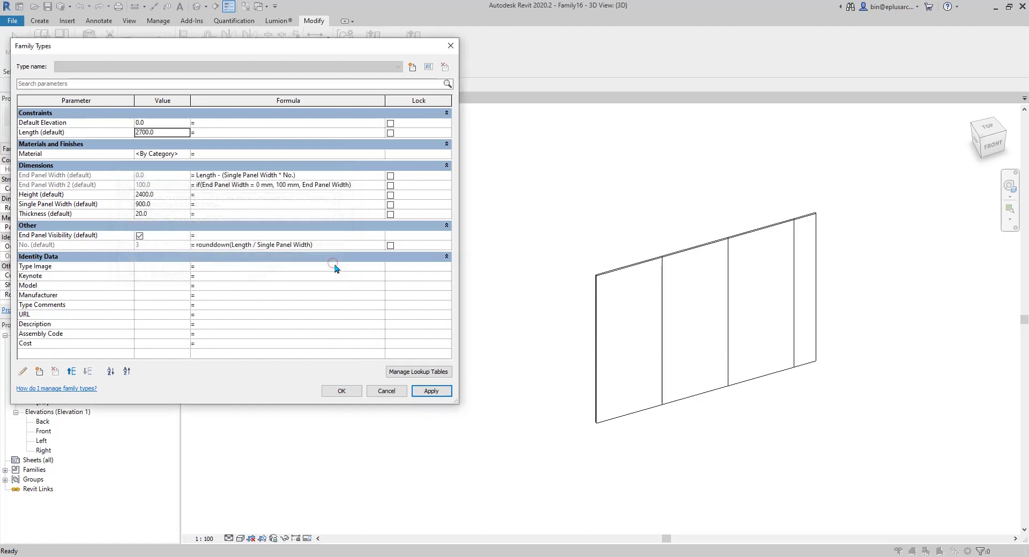
pyautogui.click(348, 396)
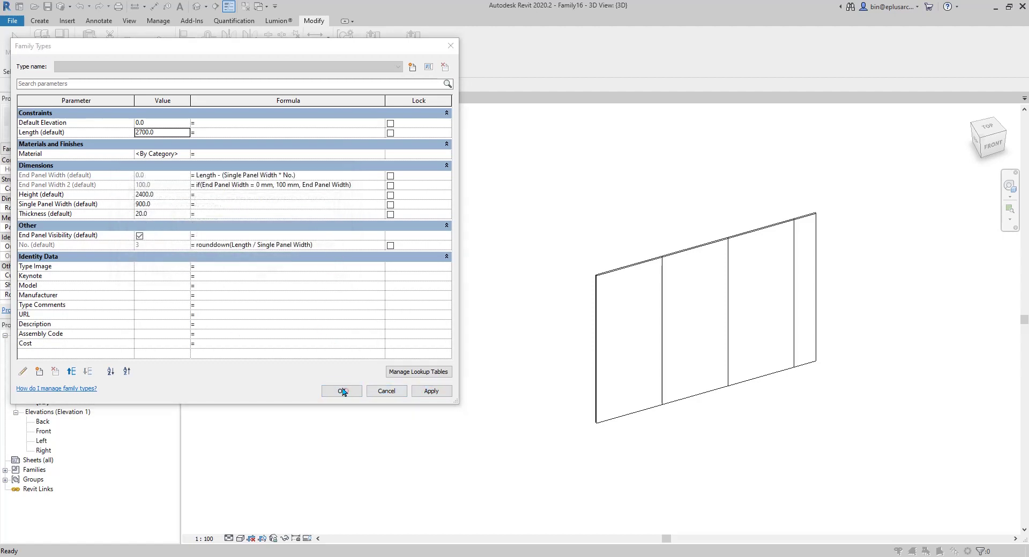
pyautogui.click(325, 262)
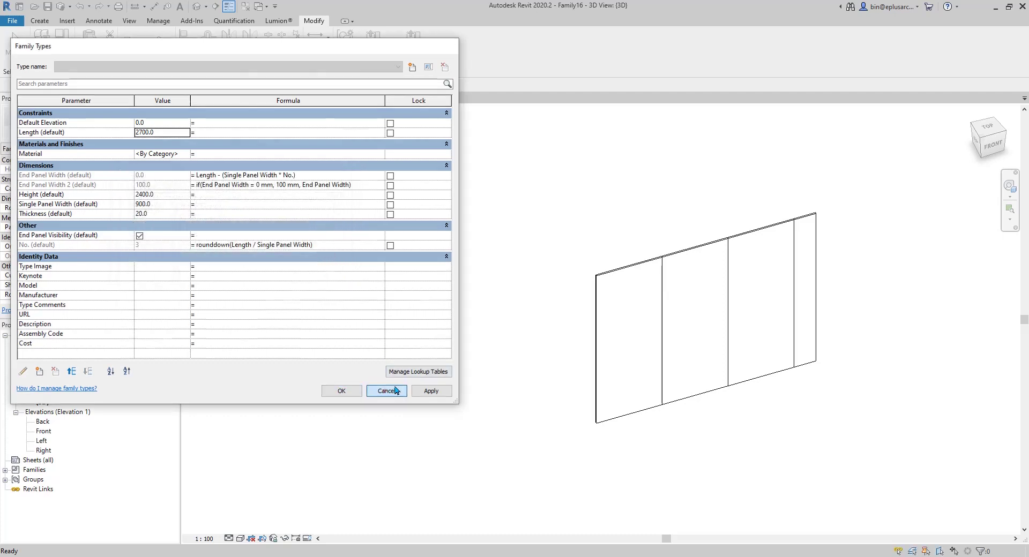
pyautogui.click(386, 390)
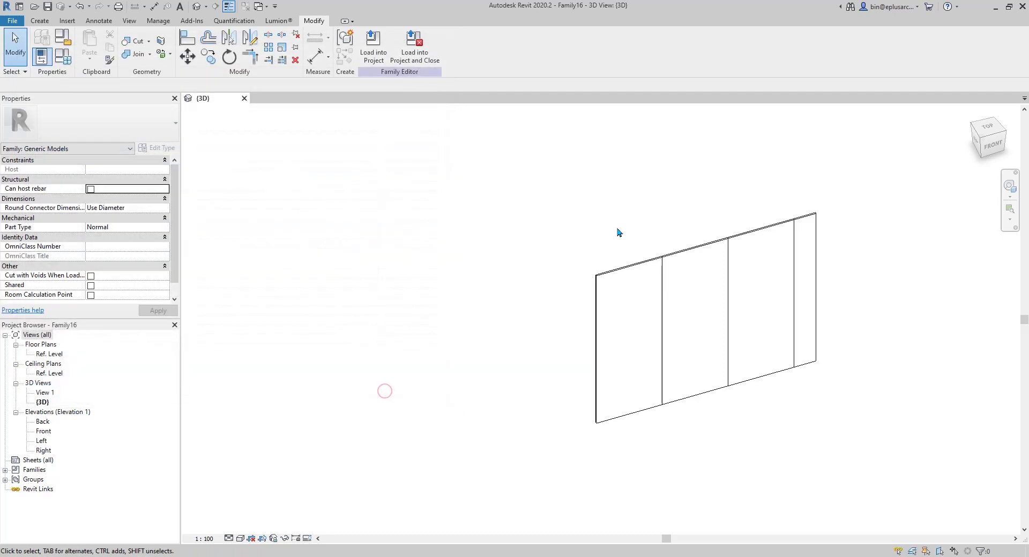
# Associate the narrow end panel's Width with the End Panel Width 2 family parameter and deselect the panel.
pyautogui.click(817, 268)
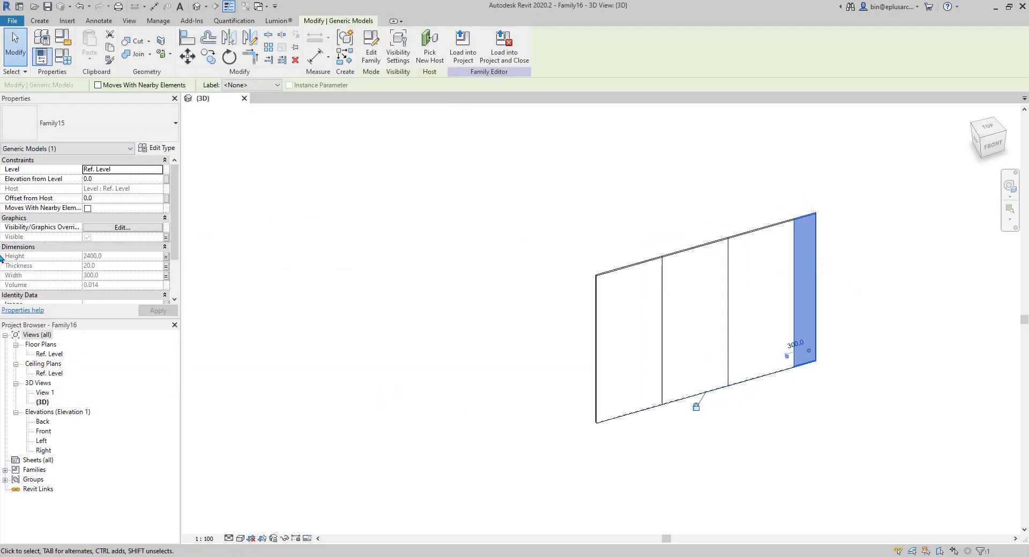
pyautogui.click(166, 276)
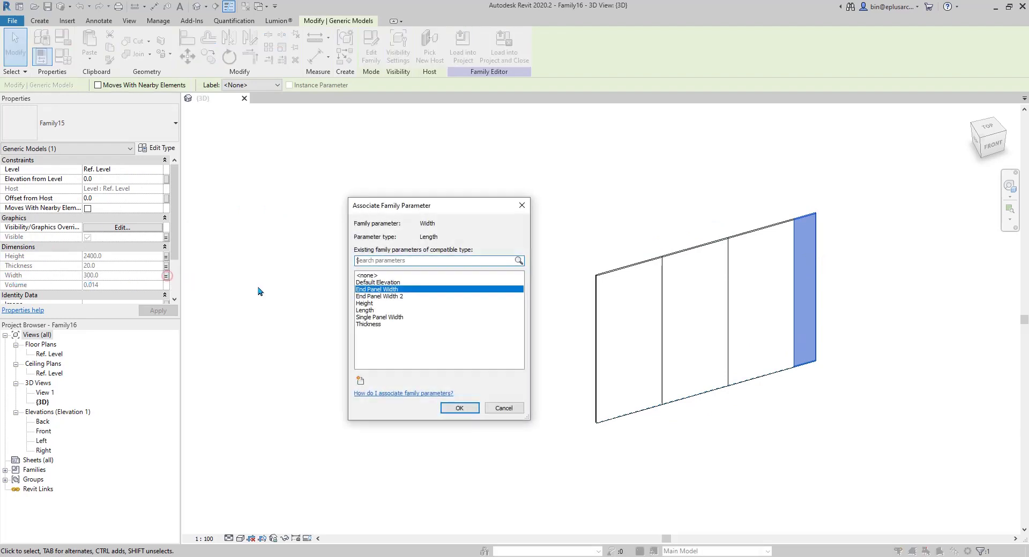
pyautogui.click(394, 298)
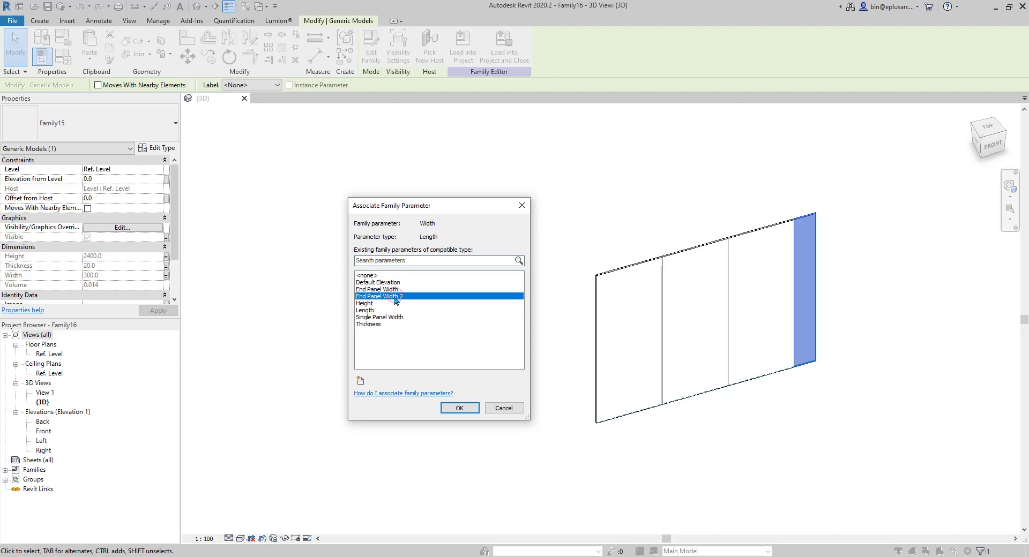
pyautogui.click(470, 415)
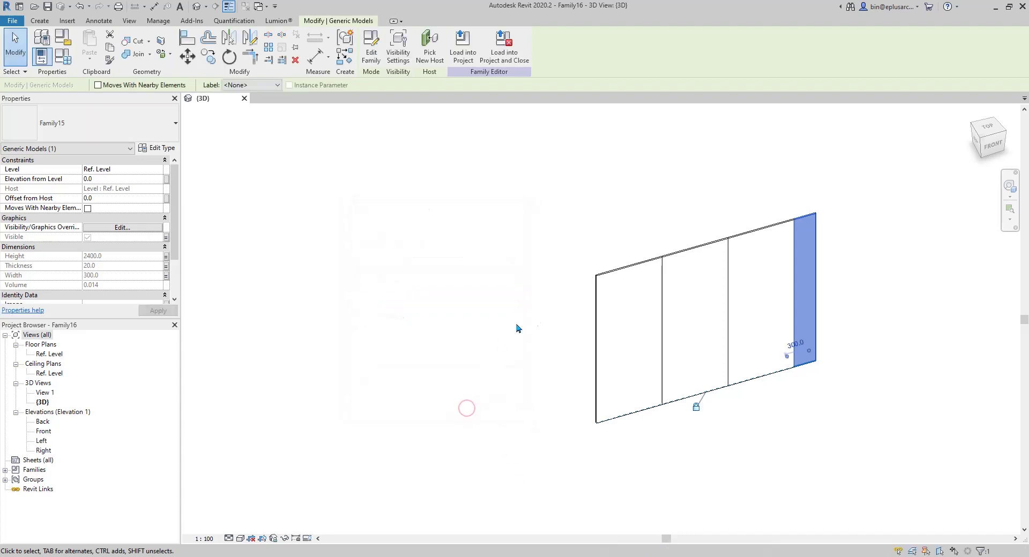
pyautogui.moveTo(517, 329); pyautogui.dragTo(466, 266, button='middle')
pyautogui.click(465, 265)
# Set the family's Length to 2700 and apply it to test the end panel.
pyautogui.click(63, 56)
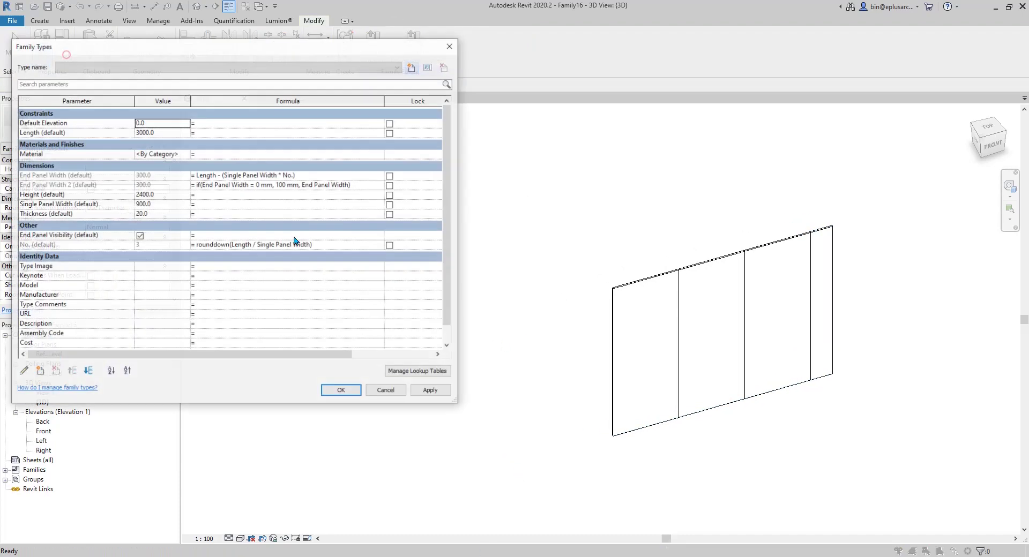
pyautogui.click(171, 132)
pyautogui.write('2700')
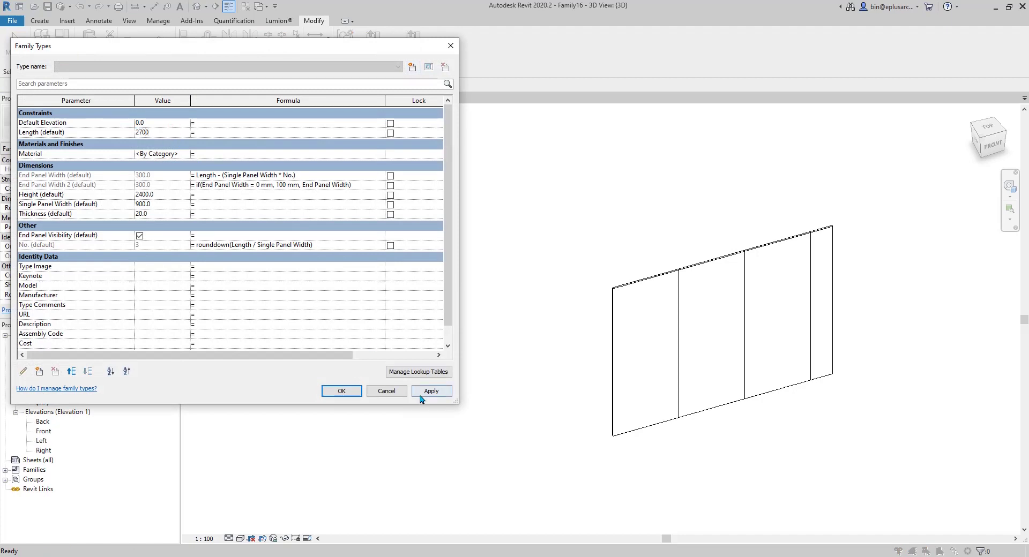
pyautogui.click(430, 391)
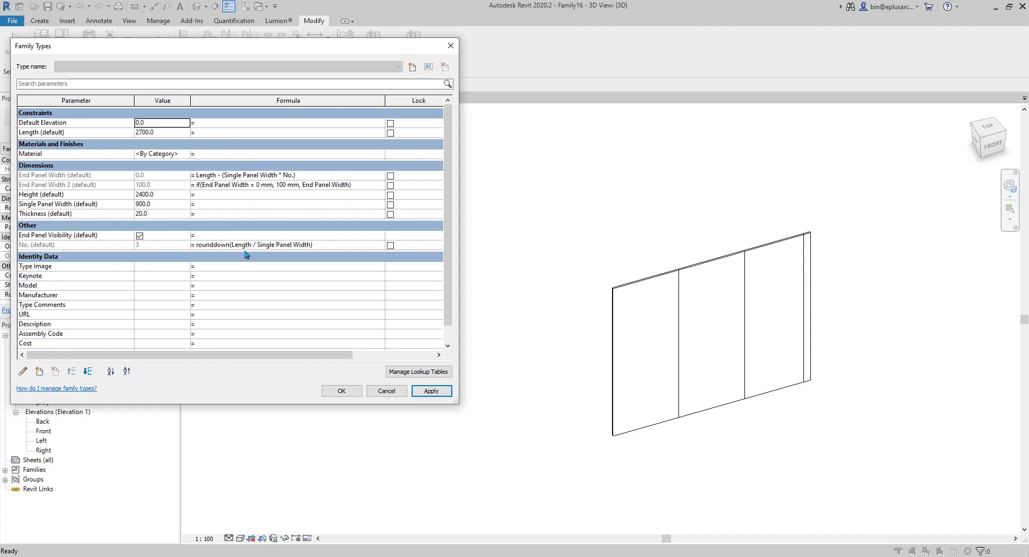
# Change the family's Length to 2710 and apply it.
pyautogui.click(161, 132)
pyautogui.write('2')
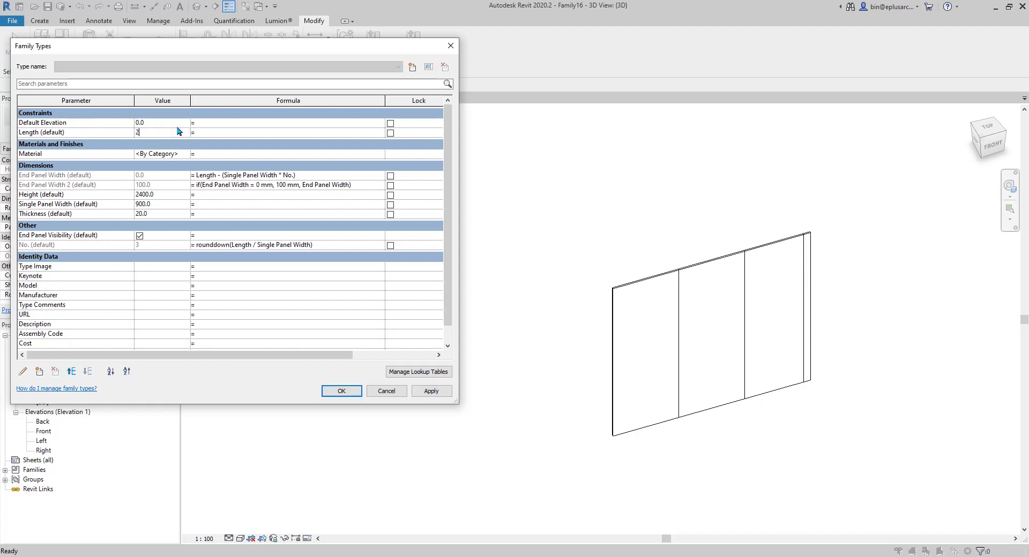
pyautogui.click(432, 391)
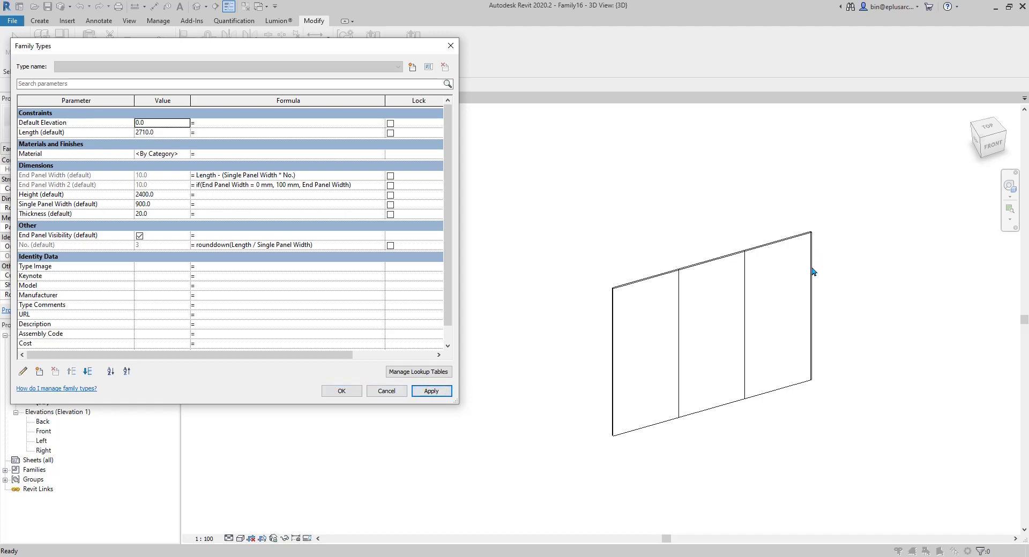
# Set the family's Length to 2700, apply it and close the family types.
pyautogui.click(163, 132)
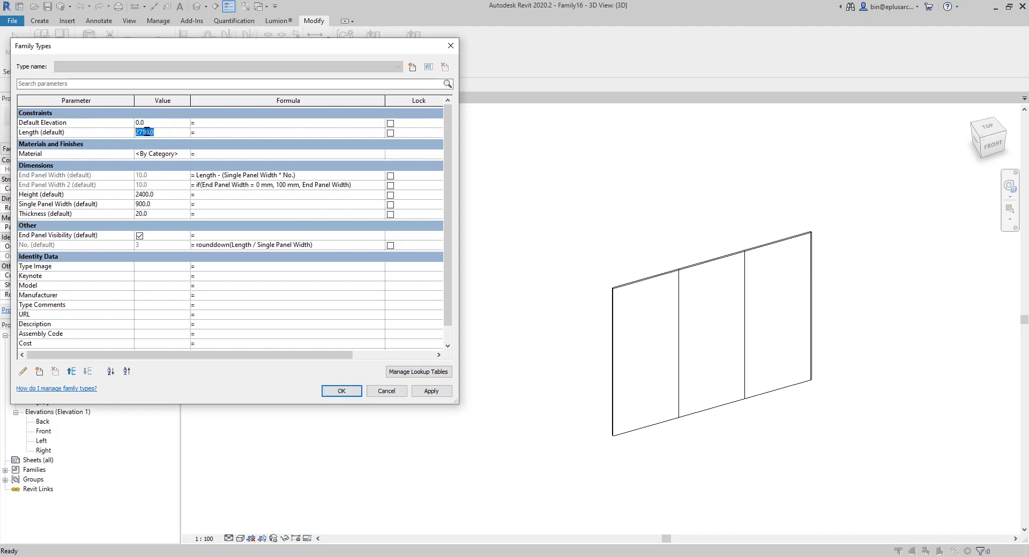
pyautogui.write('27')
pyautogui.click(431, 391)
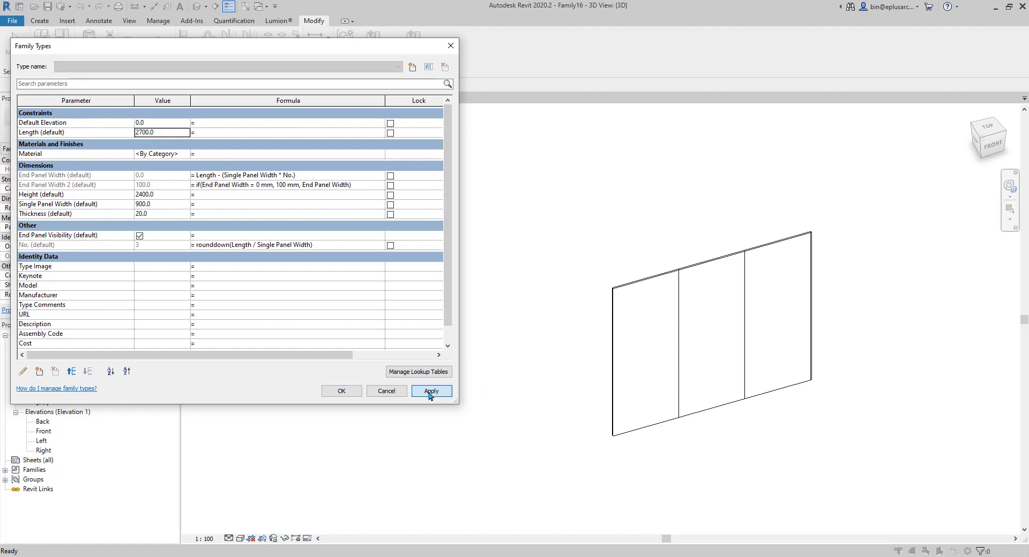
pyautogui.click(341, 391)
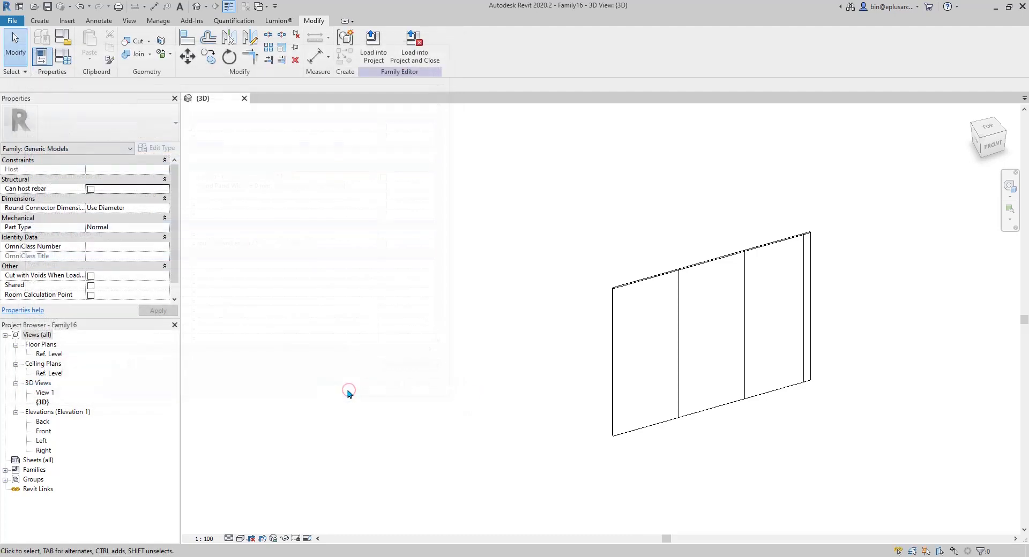
# Check the family parameter association of the narrow end panel's Visible property, keeping End Panel Visibility, and deselect the panel.
pyautogui.moveTo(666, 365); pyautogui.dragTo(594, 365, button='middle')
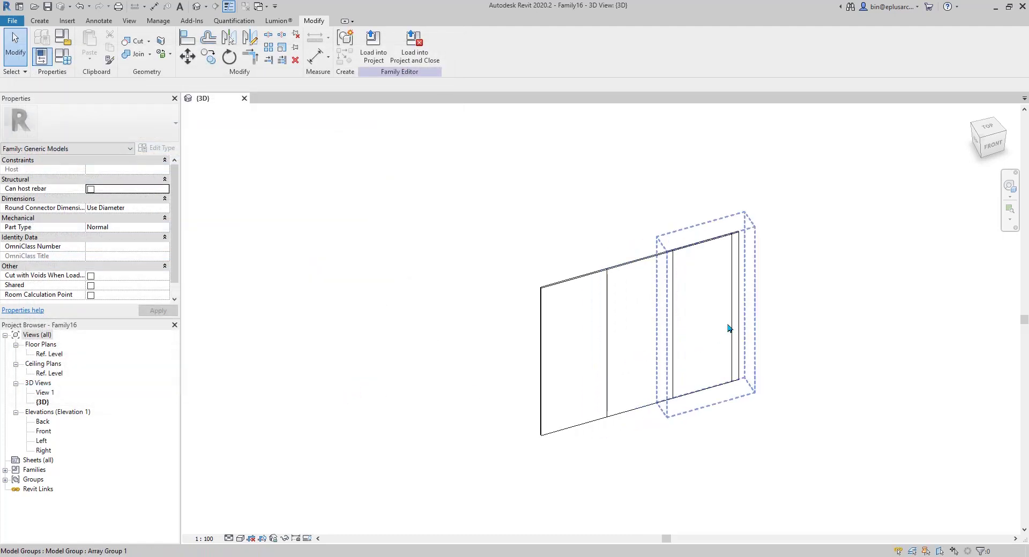
pyautogui.click(739, 289)
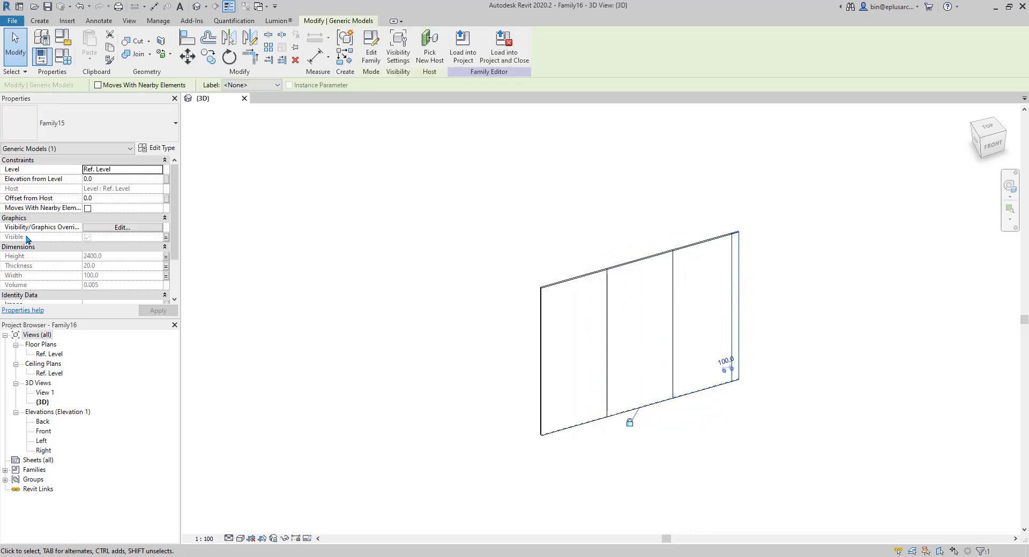
pyautogui.click(166, 241)
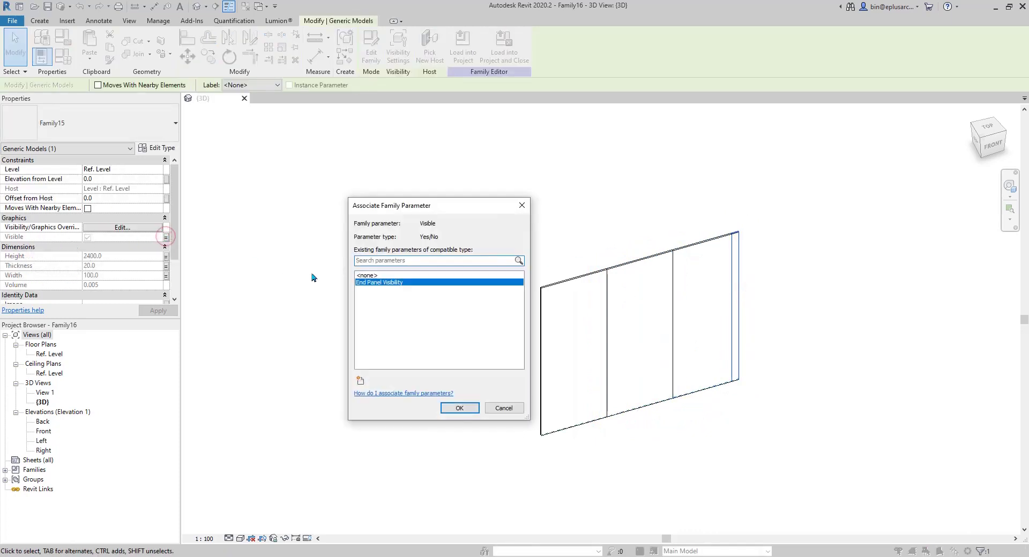
pyautogui.doubleClick(380, 282)
pyautogui.press('Escape')
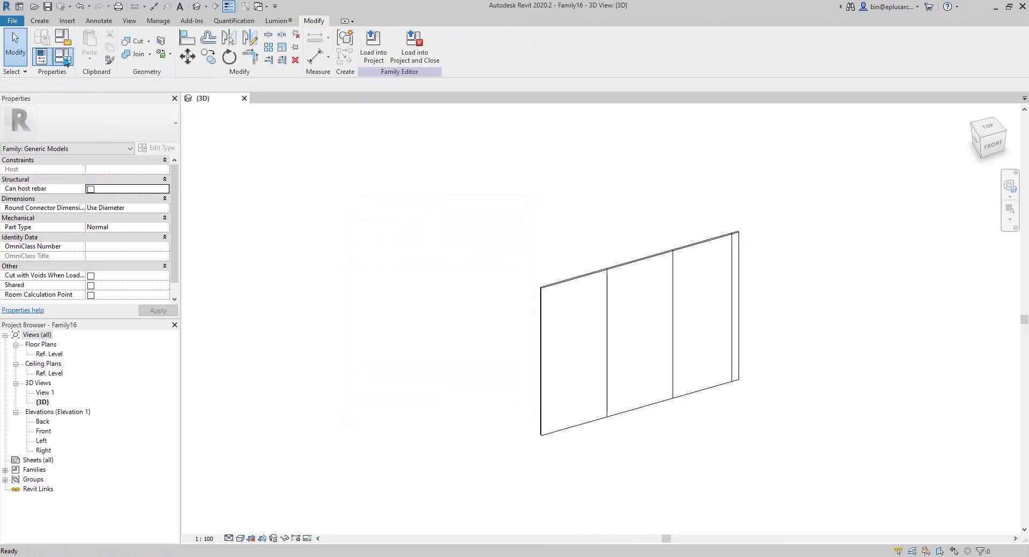
# Give the End Panel Visibility parameter the formula not(End Panel Width =0) and confirm the family types.
pyautogui.click(63, 56)
pyautogui.moveTo(51, 47); pyautogui.dragTo(111, 48)
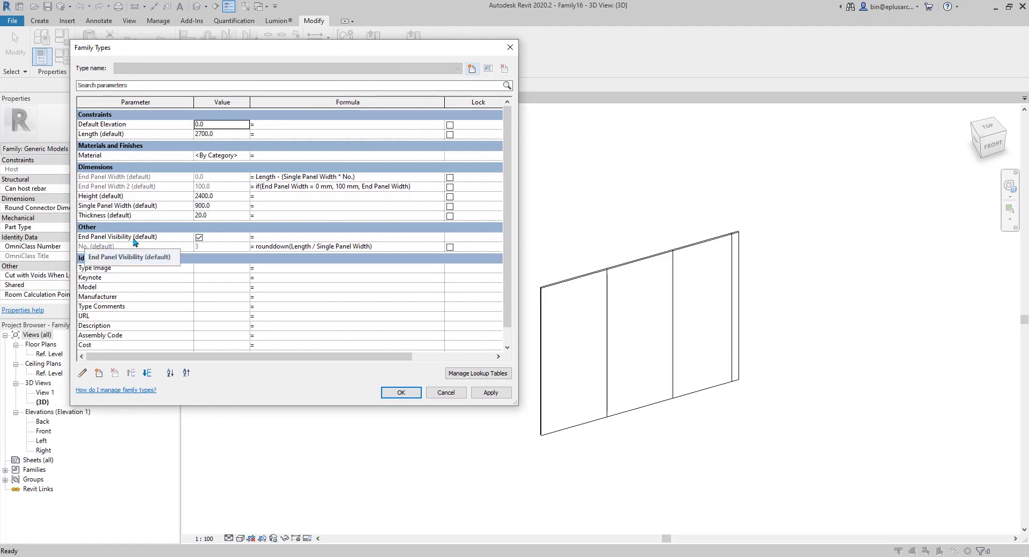
pyautogui.click(289, 237)
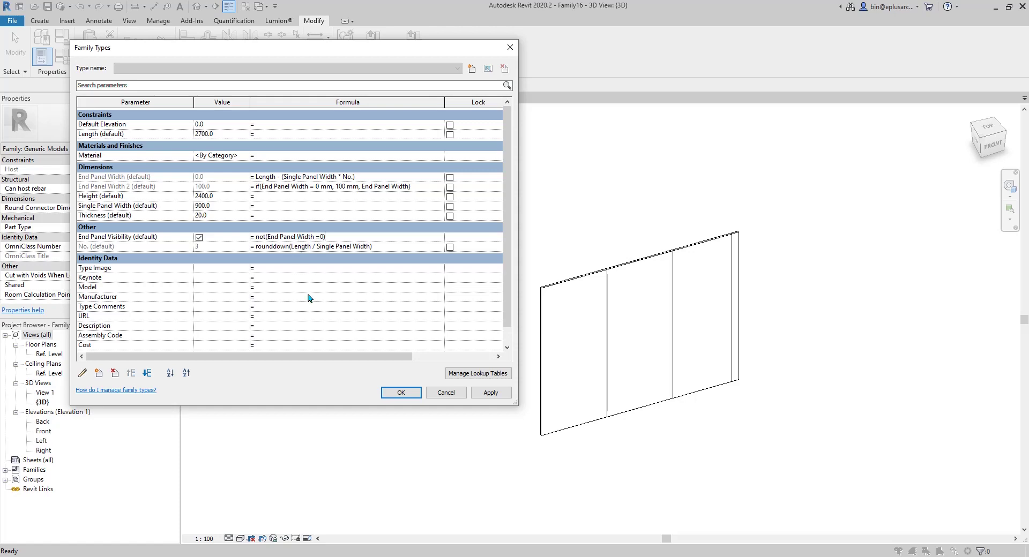
pyautogui.click(409, 393)
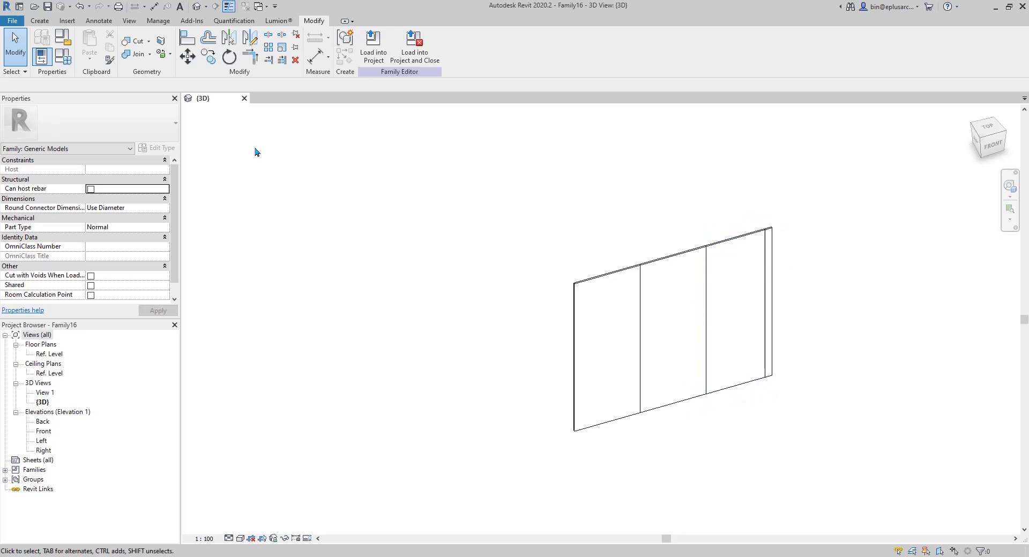
# Review the End Panel Visibility value and formula in the family types, leaving the parameters as they are.
pyautogui.click(63, 55)
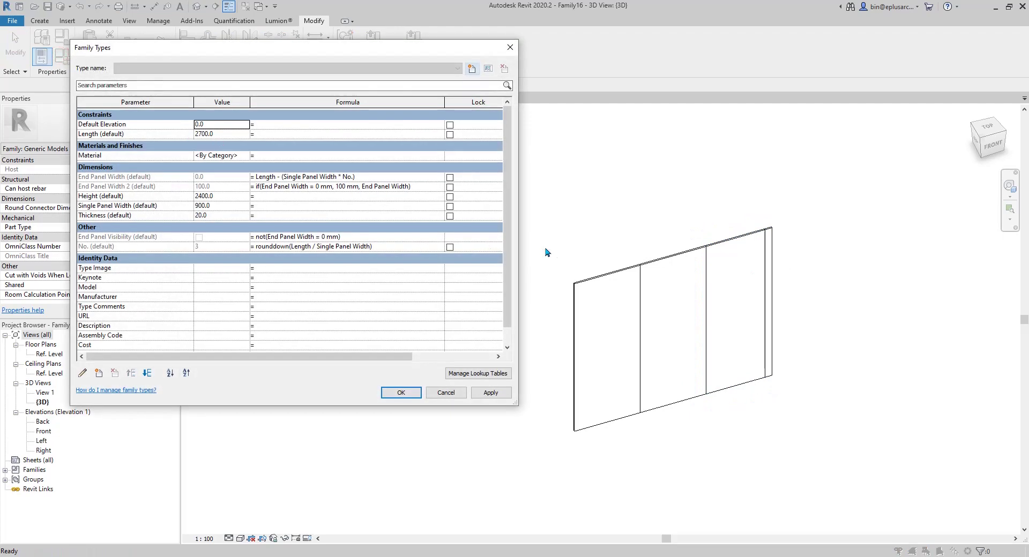
pyautogui.press('Escape')
pyautogui.click(62, 56)
pyautogui.click(401, 393)
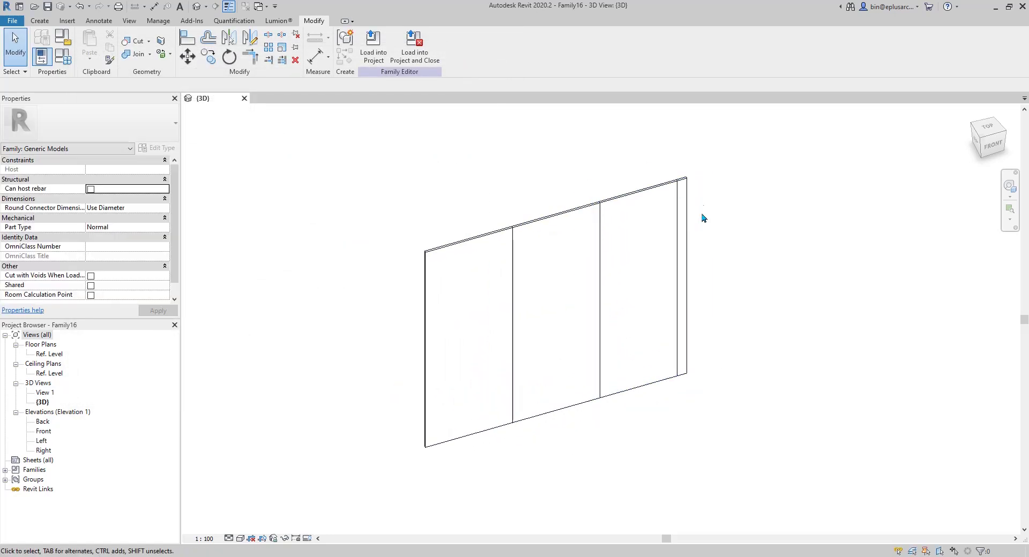
# Turn Preview Visibility on in the 3D view to check the end panel's display.
pyautogui.moveTo(691, 264); pyautogui.dragTo(685, 268, button='middle')
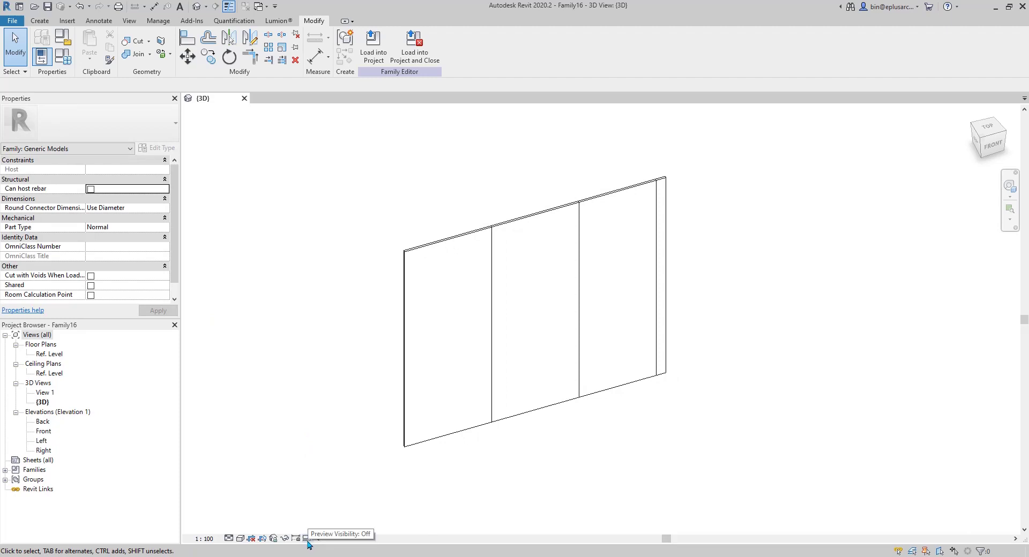
pyautogui.click(308, 539)
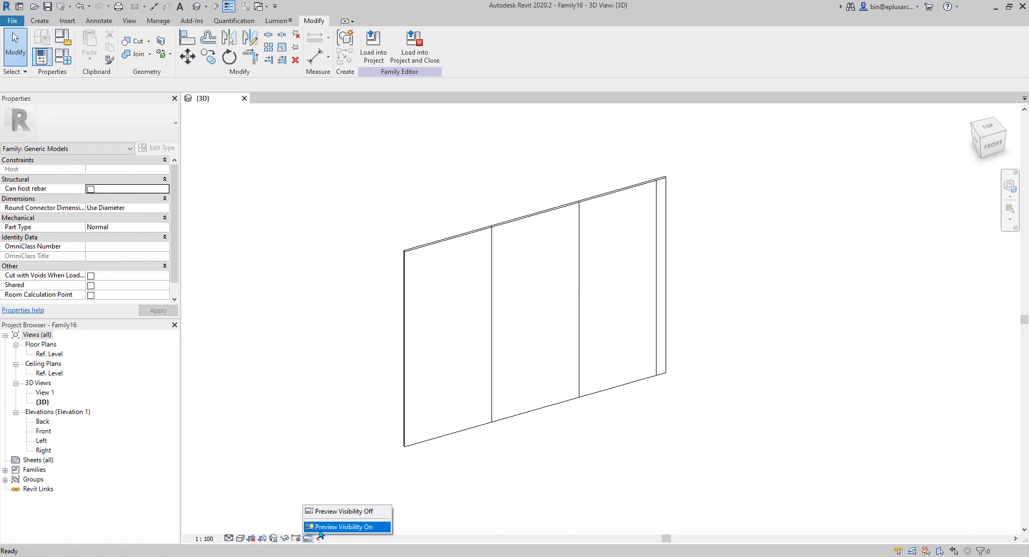
pyautogui.click(366, 527)
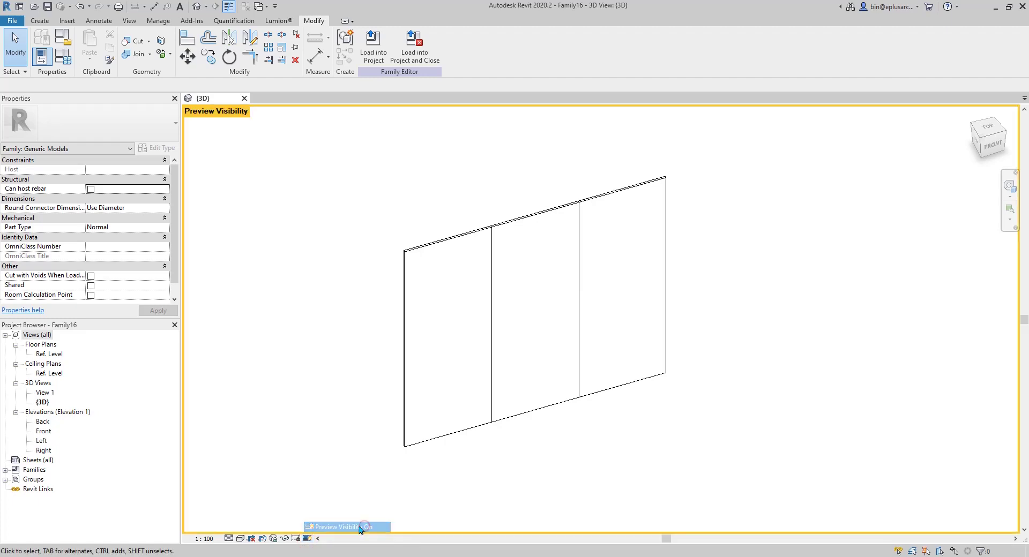
pyautogui.scroll(-2, 411, 288)
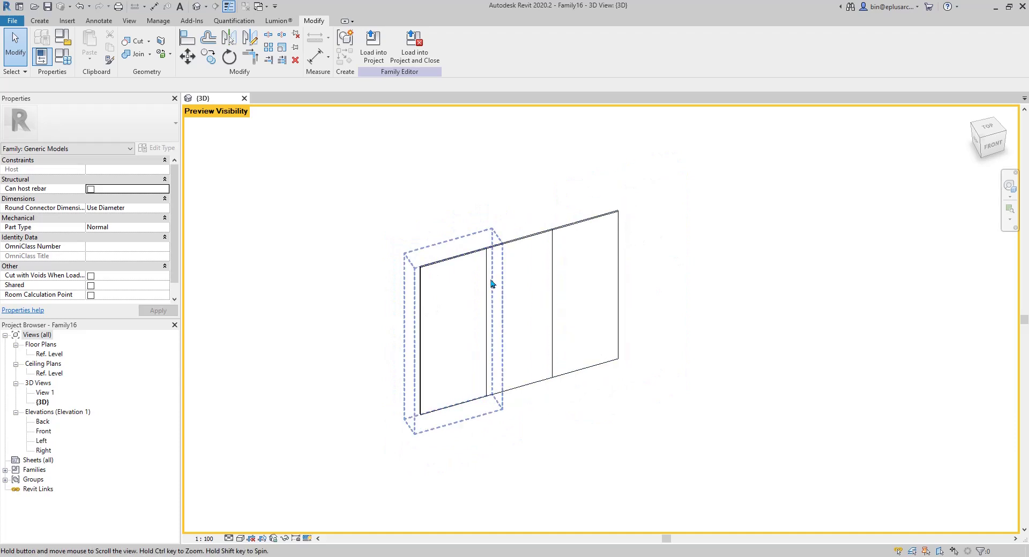
pyautogui.scroll(-1, 461, 283)
pyautogui.scroll(1, 321, 252)
pyautogui.moveTo(363, 204); pyautogui.dragTo(448, 201, button='middle')
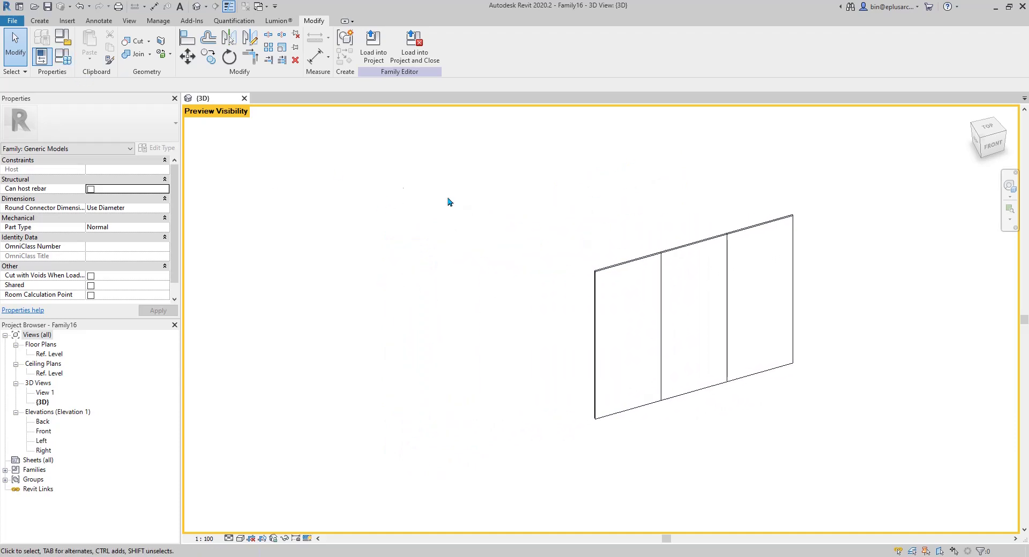
# Set the family's Length to 3000 and apply it to test the end panel's visibility.
pyautogui.click(62, 55)
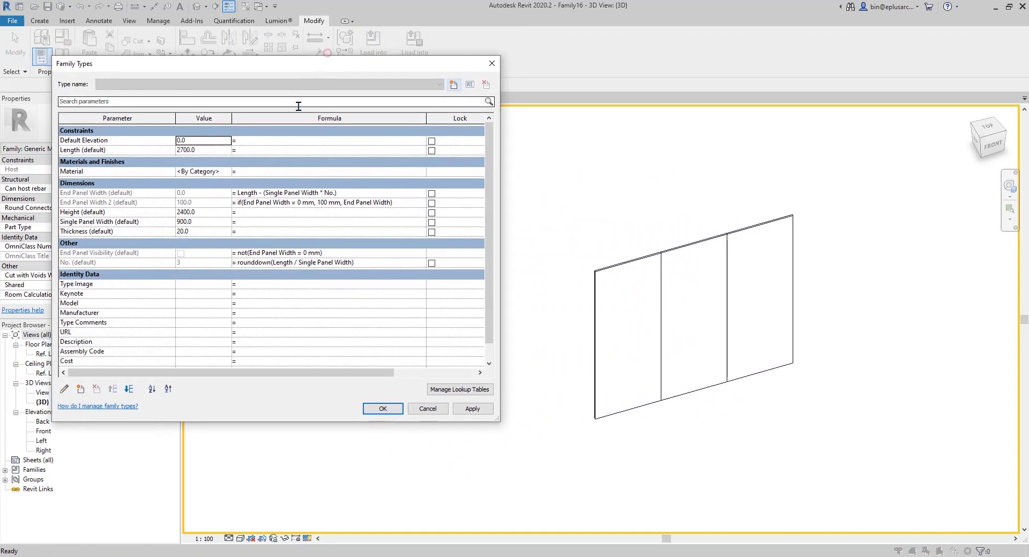
pyautogui.click(208, 151)
pyautogui.write('300')
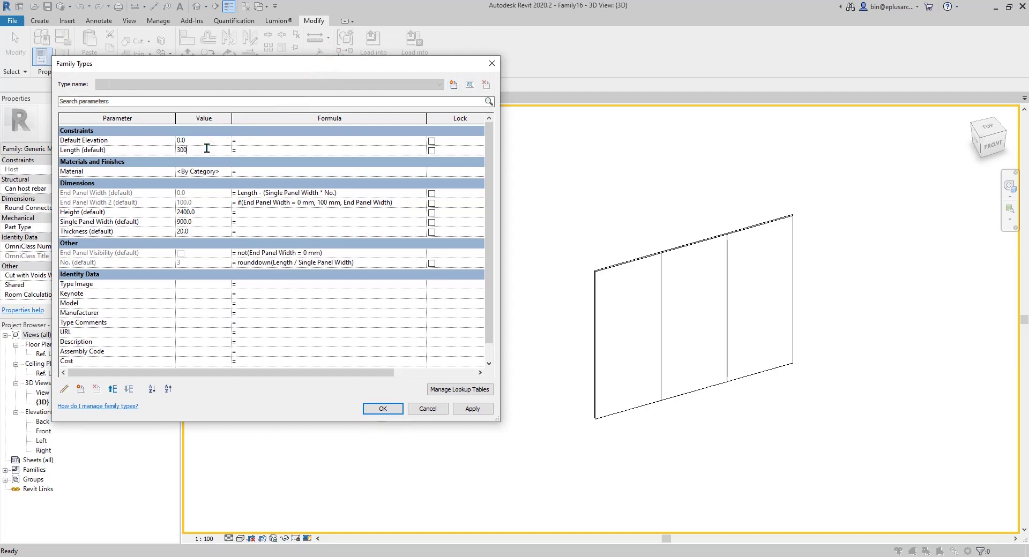
pyautogui.write('0')
pyautogui.click(481, 410)
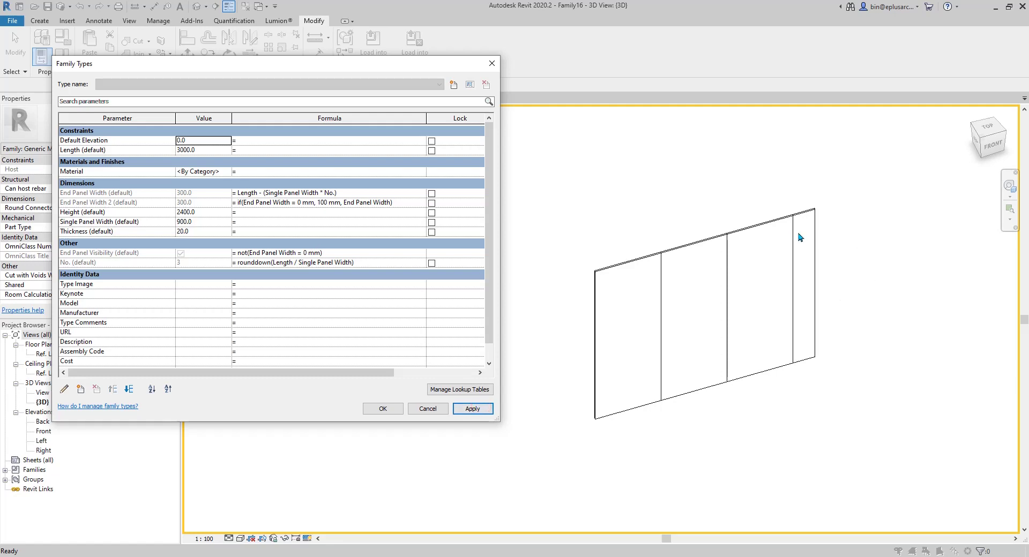
# Change the family's Length to 2750 and apply it to test a narrow end panel.
pyautogui.click(213, 151)
pyautogui.write('2750')
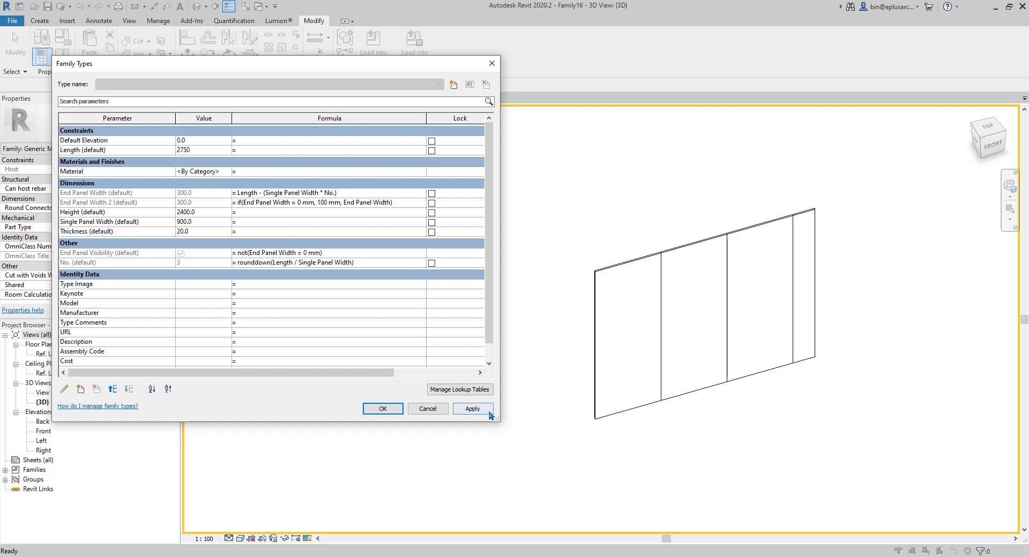
pyautogui.click(473, 409)
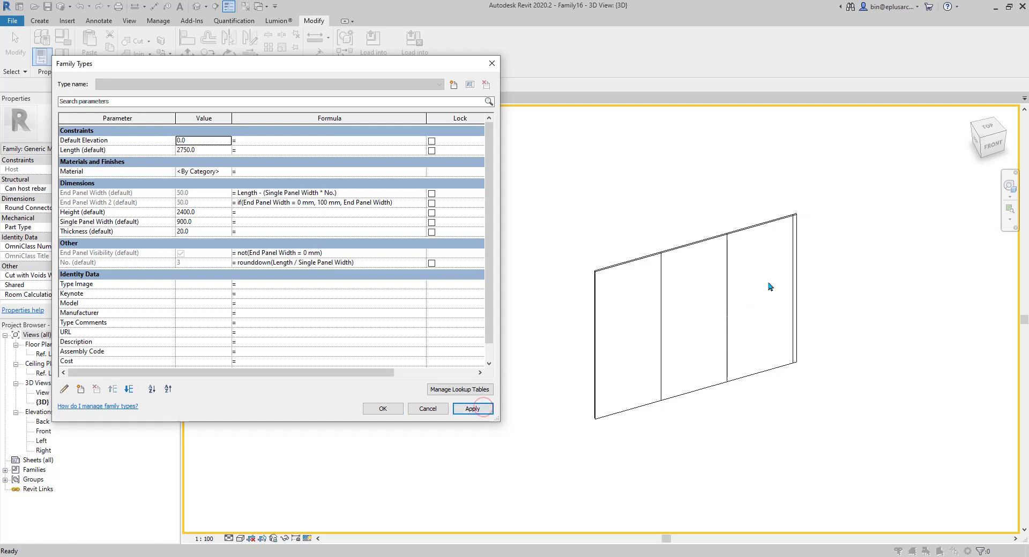
# Return the family's Length to 2700, apply it and close the family types.
pyautogui.click(219, 149)
pyautogui.write('2700')
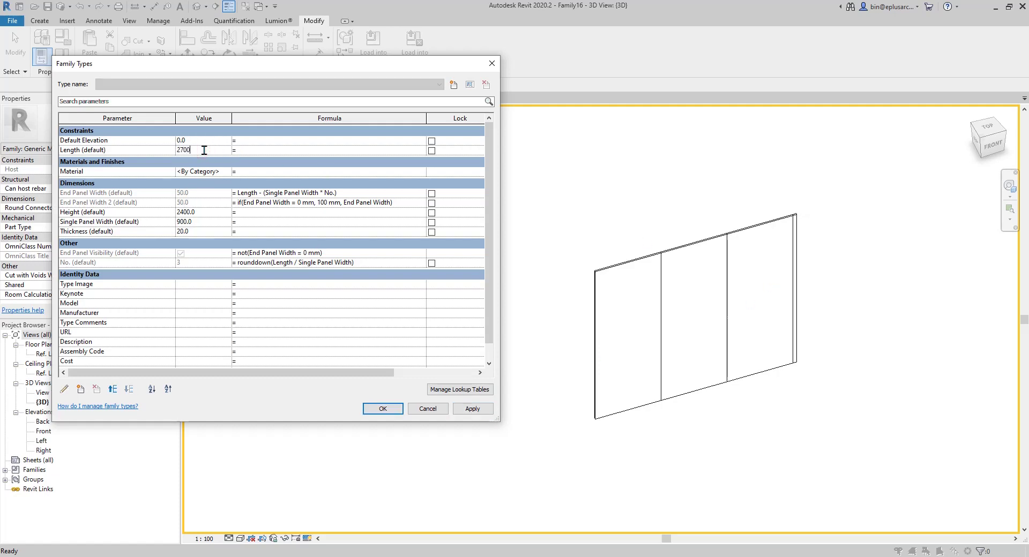
pyautogui.click(472, 409)
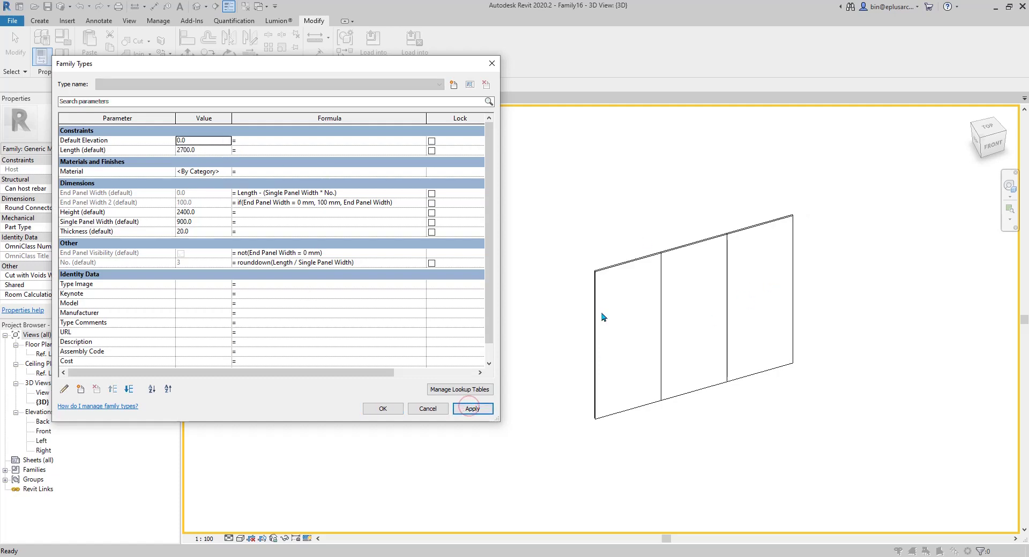
pyautogui.click(383, 409)
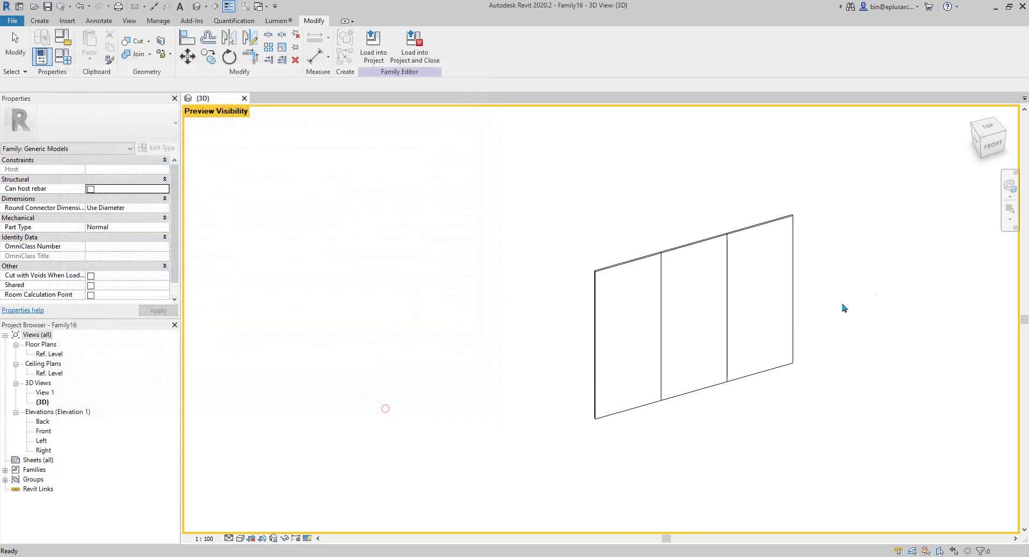
# Select the first panel's array group to inspect the array count label, and clear the selection.
pyautogui.moveTo(412, 241); pyautogui.dragTo(477, 295, button='middle')
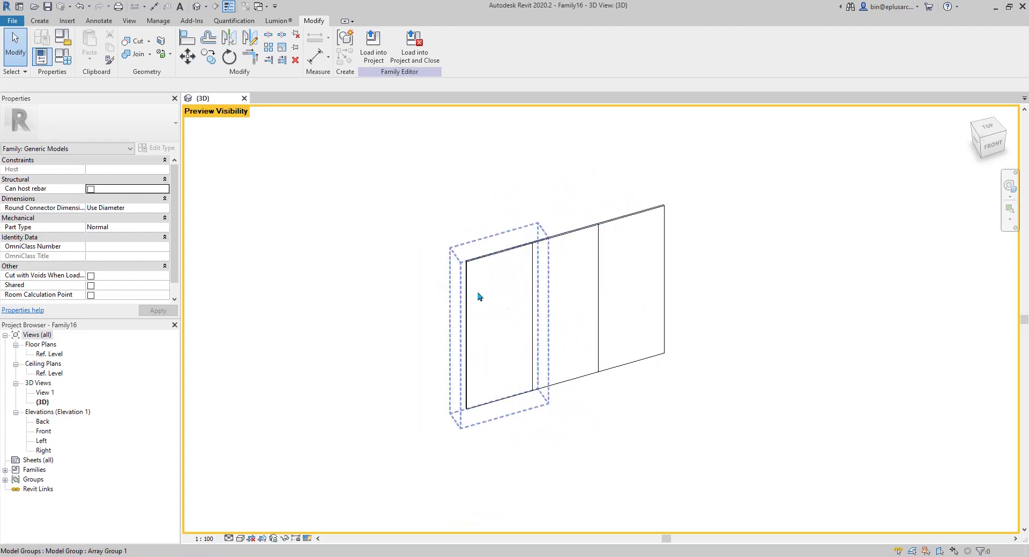
pyautogui.click(515, 322)
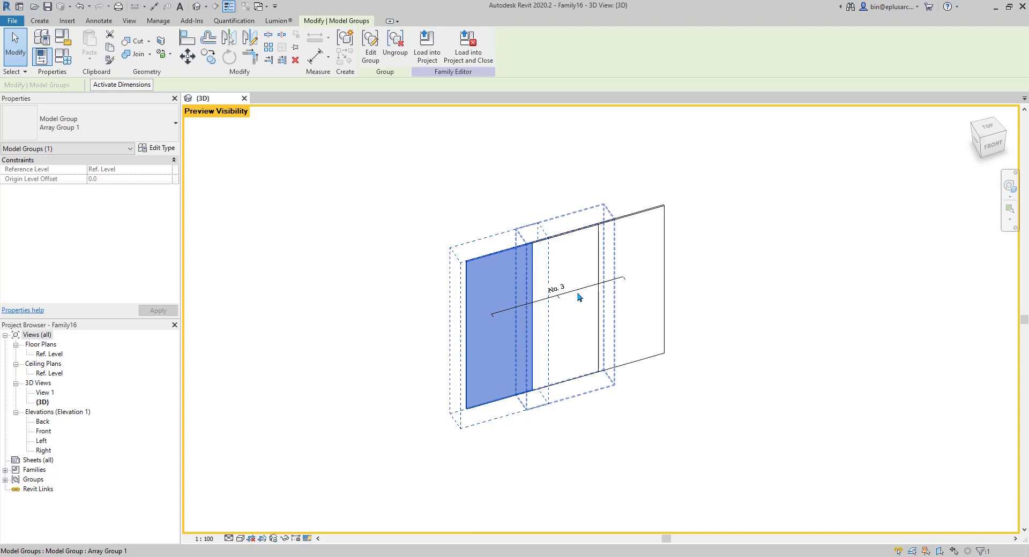
pyautogui.press('Escape')
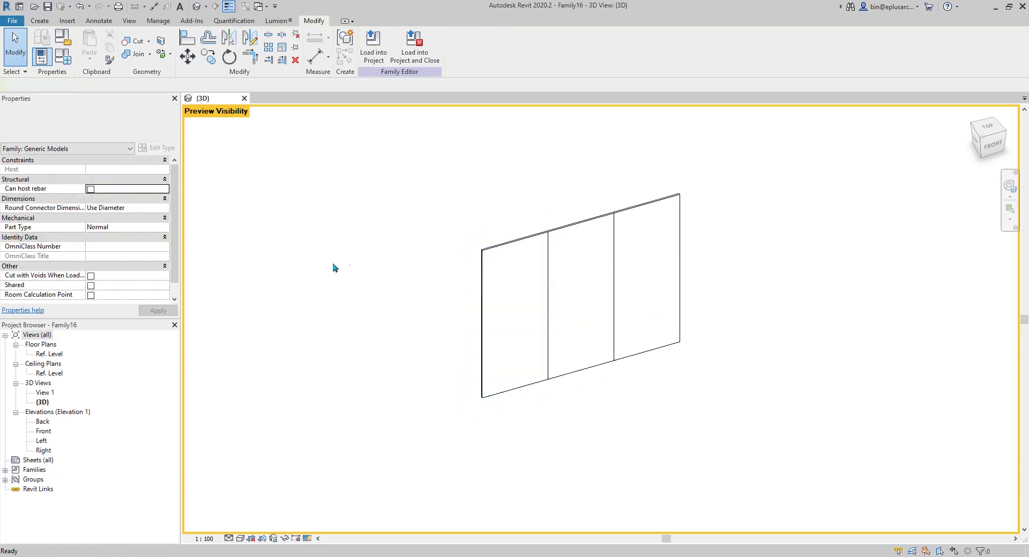
# Set the family's Length to 1800 in the family types and apply it to test the array.
pyautogui.moveTo(333, 267); pyautogui.dragTo(469, 273, button='middle')
pyautogui.click(63, 55)
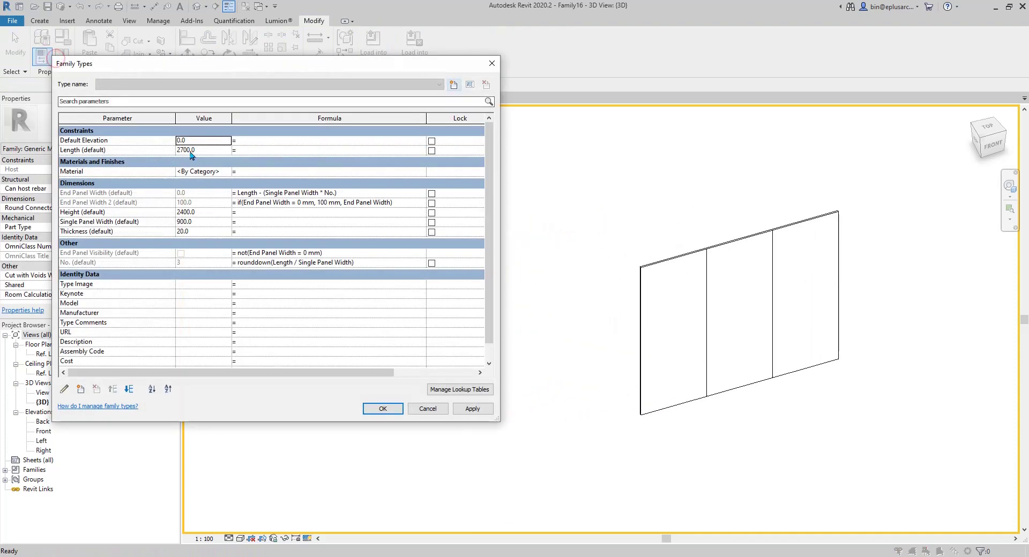
pyautogui.click(208, 150)
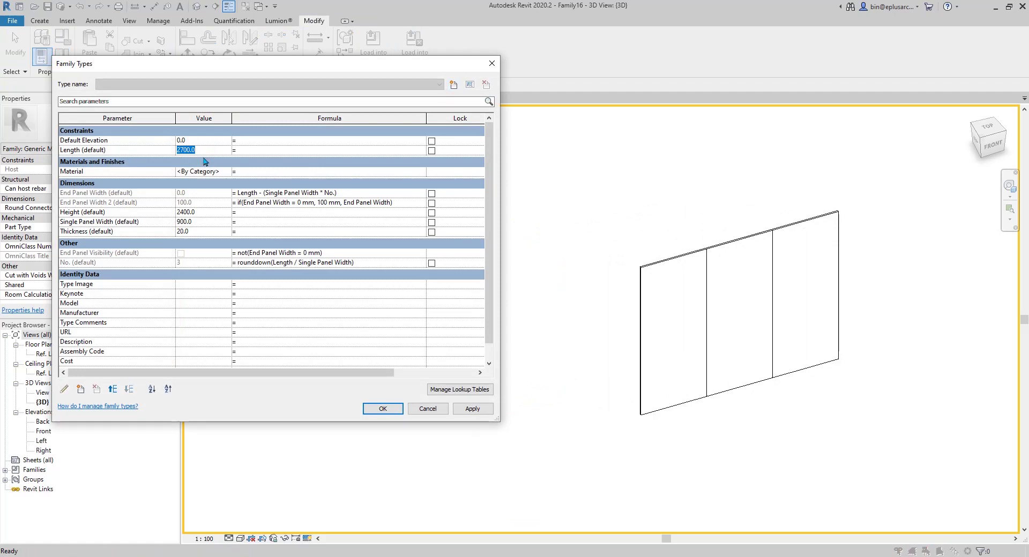
pyautogui.write('1800')
pyautogui.click(472, 409)
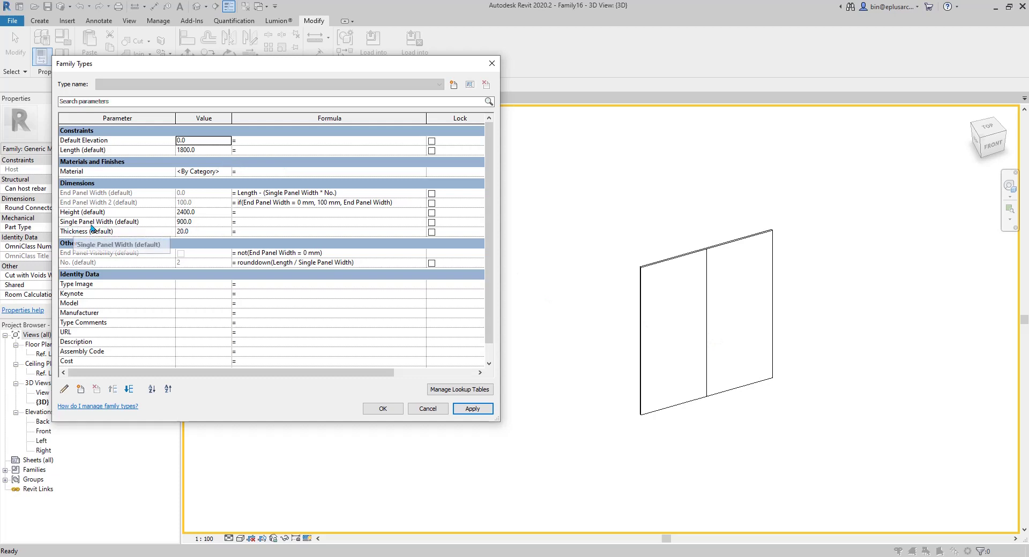
# Try to apply a Length of 1700 to the family and dismiss the error dialog.
pyautogui.click(211, 149)
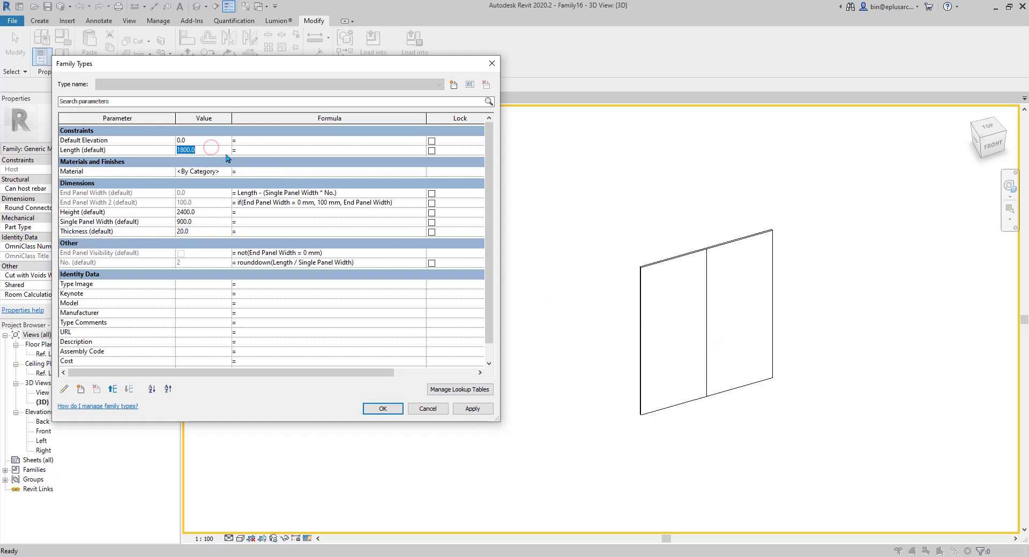
pyautogui.write('17')
pyautogui.click(481, 415)
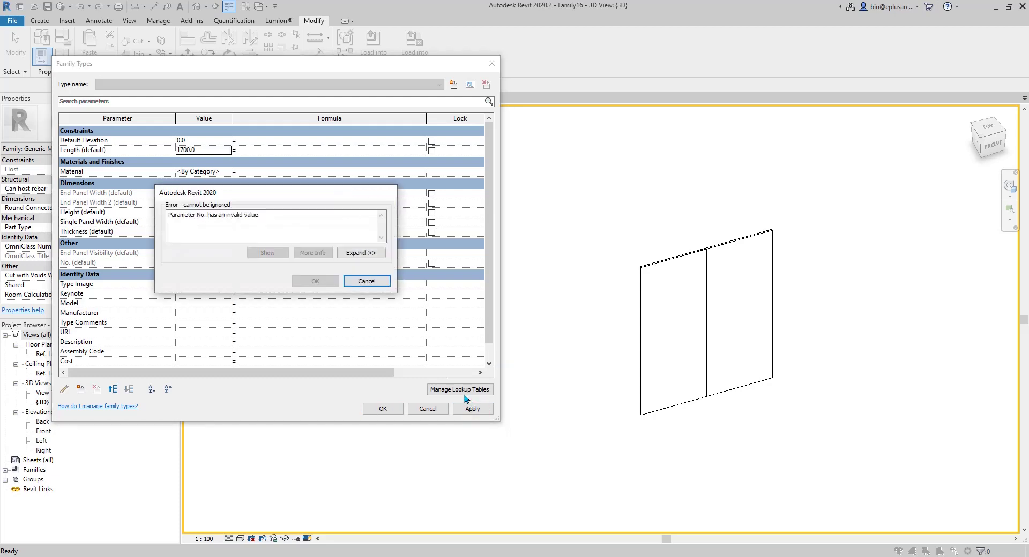
pyautogui.click(367, 281)
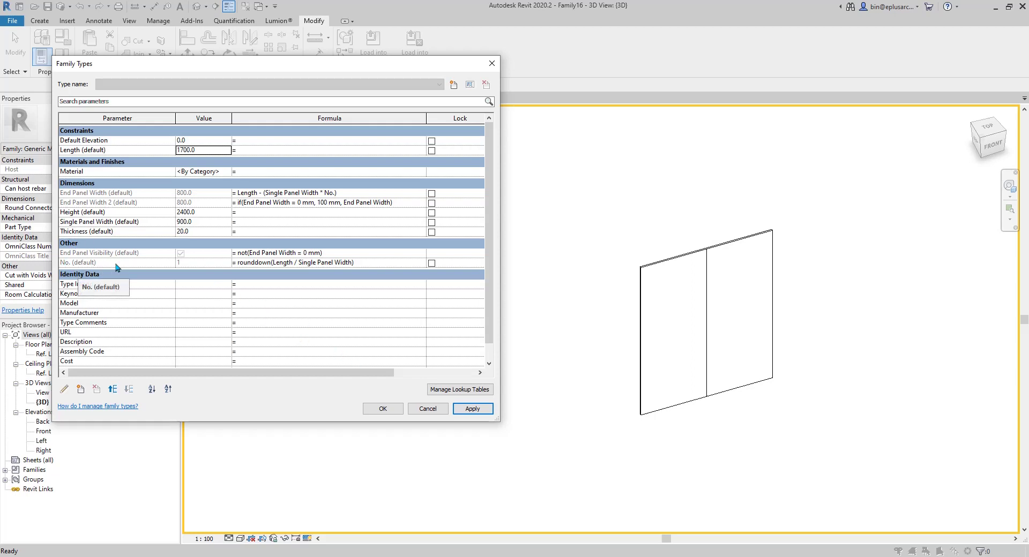
# Add an integer instance parameter named "No. no less than 2" with the formula if(No. < 2, 2, No.).
pyautogui.click(80, 389)
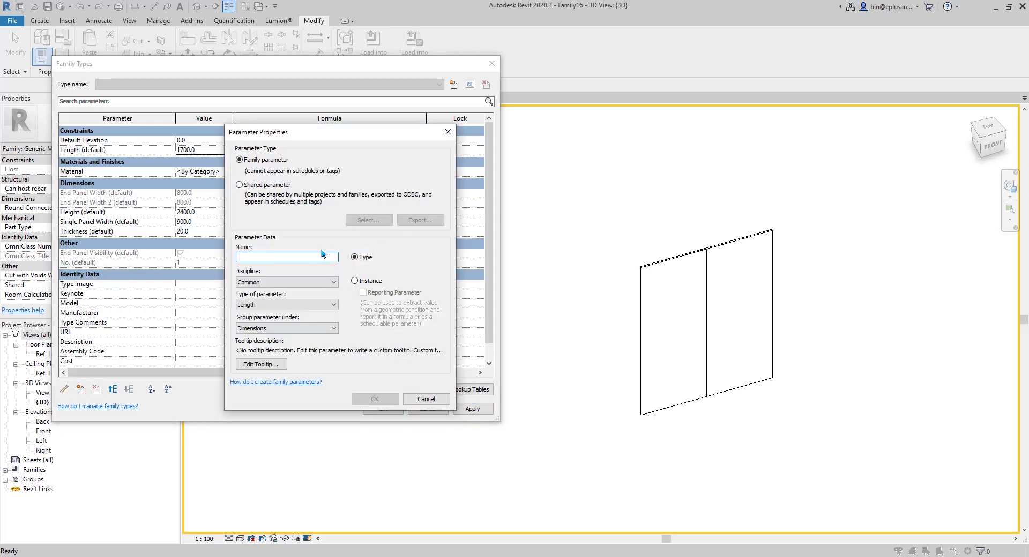
pyautogui.write('No.')
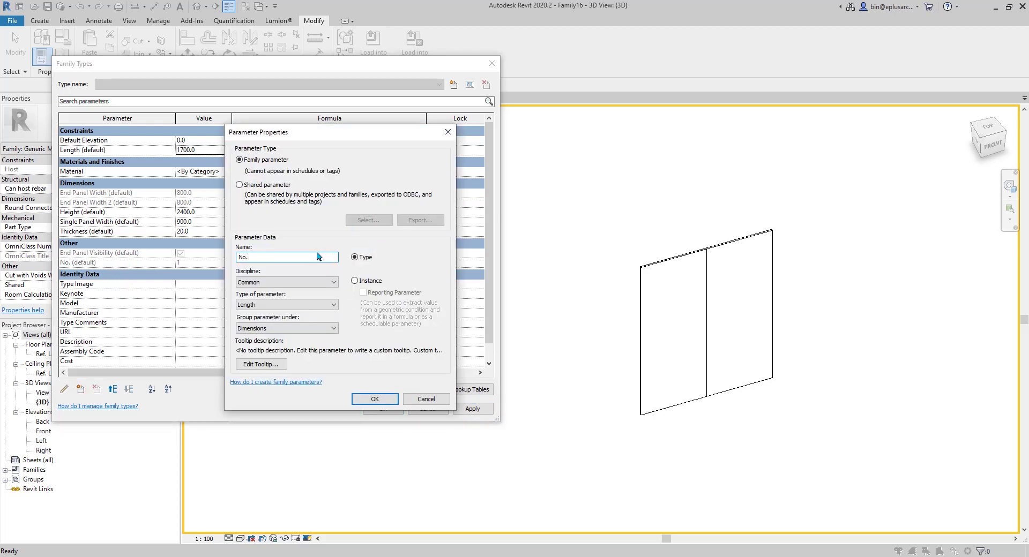
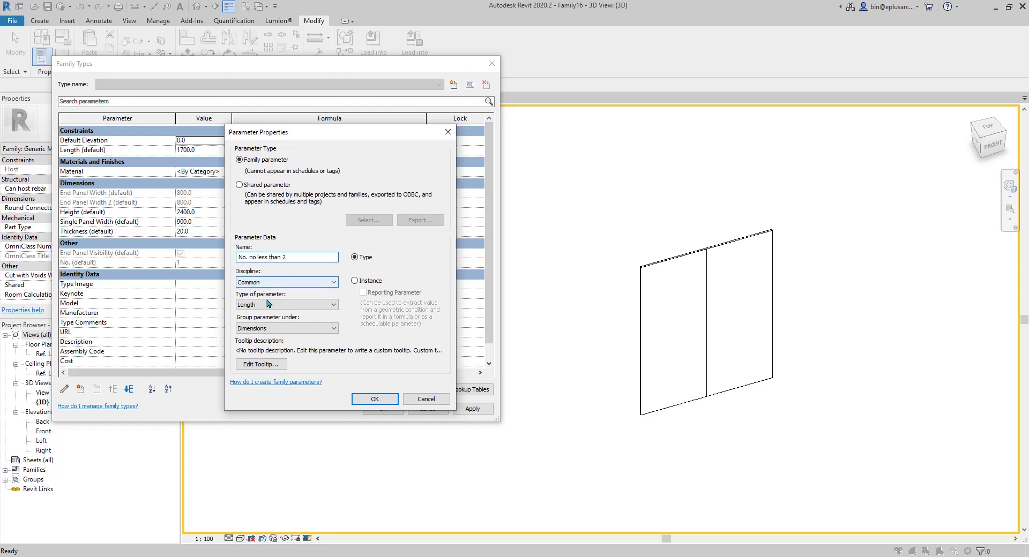
pyautogui.click(282, 305)
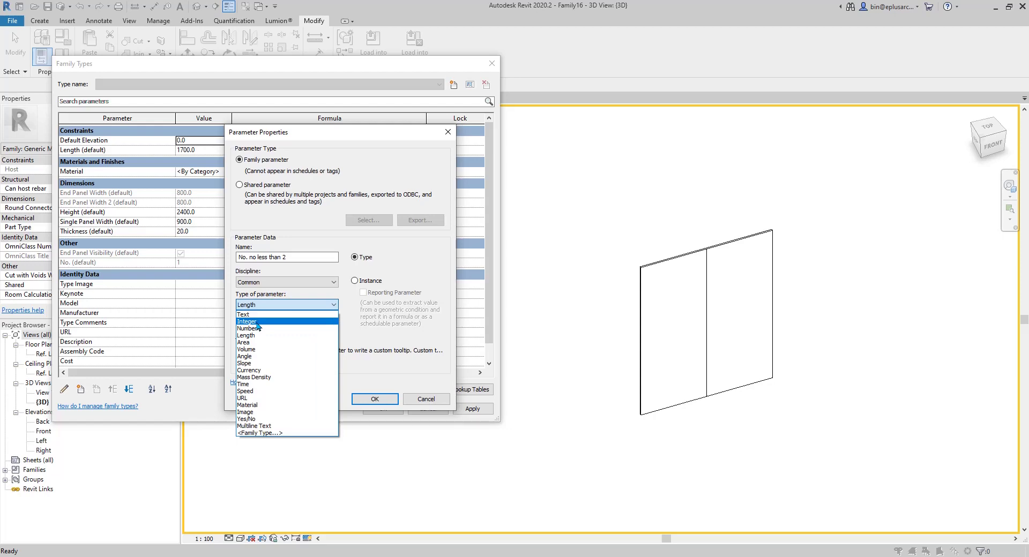
pyautogui.click(257, 322)
pyautogui.click(354, 280)
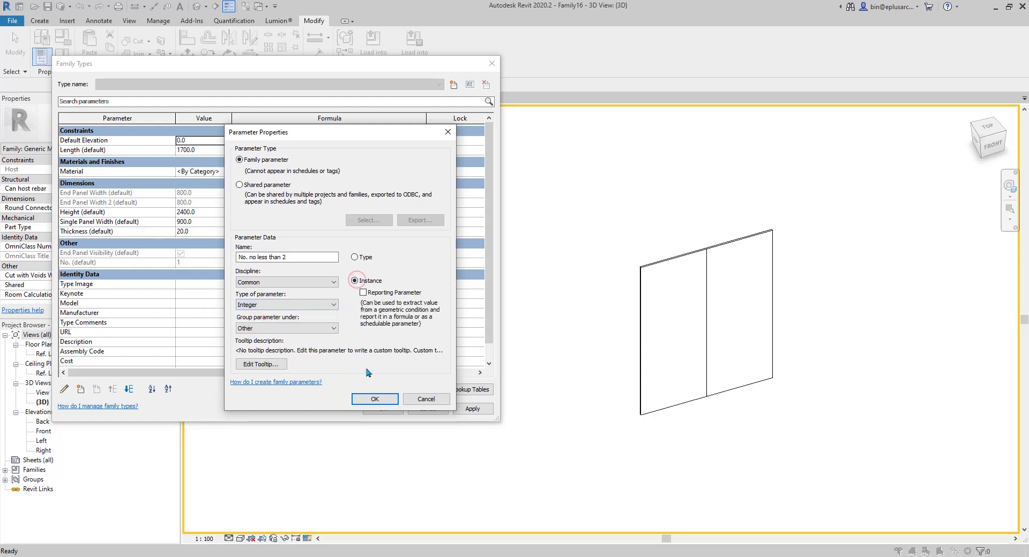
pyautogui.click(375, 399)
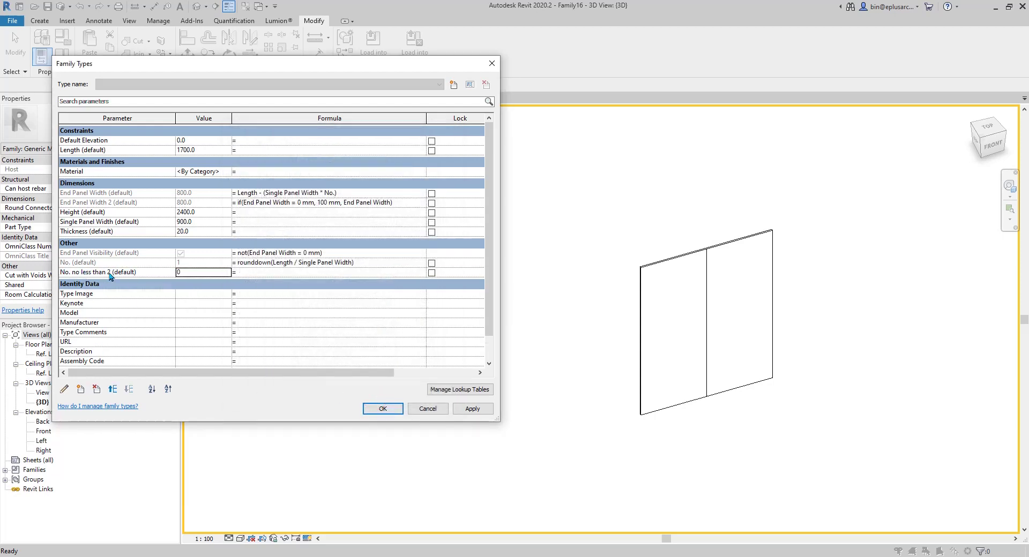
pyautogui.click(254, 274)
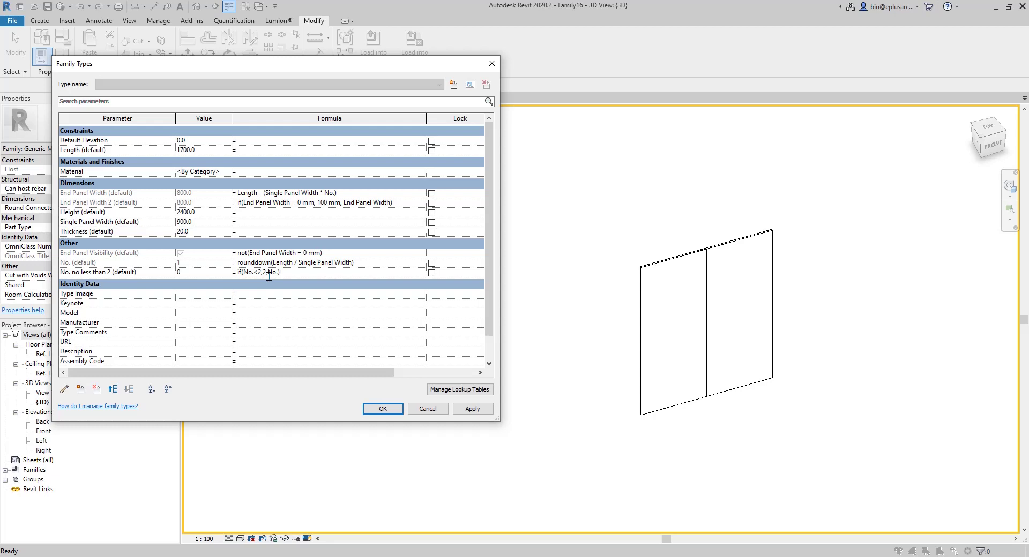
pyautogui.click(346, 313)
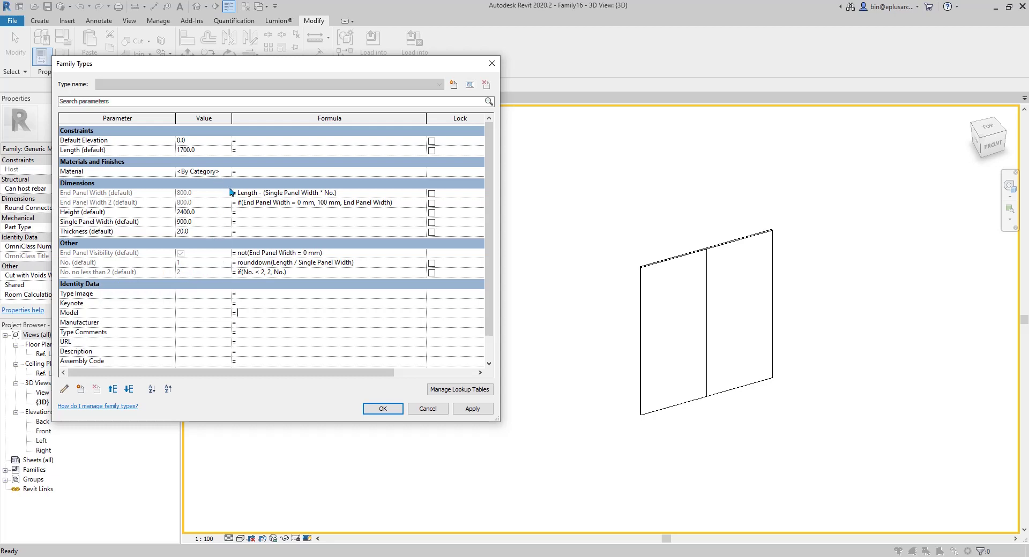
# Set the family's Length to 1800, apply it and close the family types.
pyautogui.click(210, 152)
pyautogui.write('18')
pyautogui.click(471, 408)
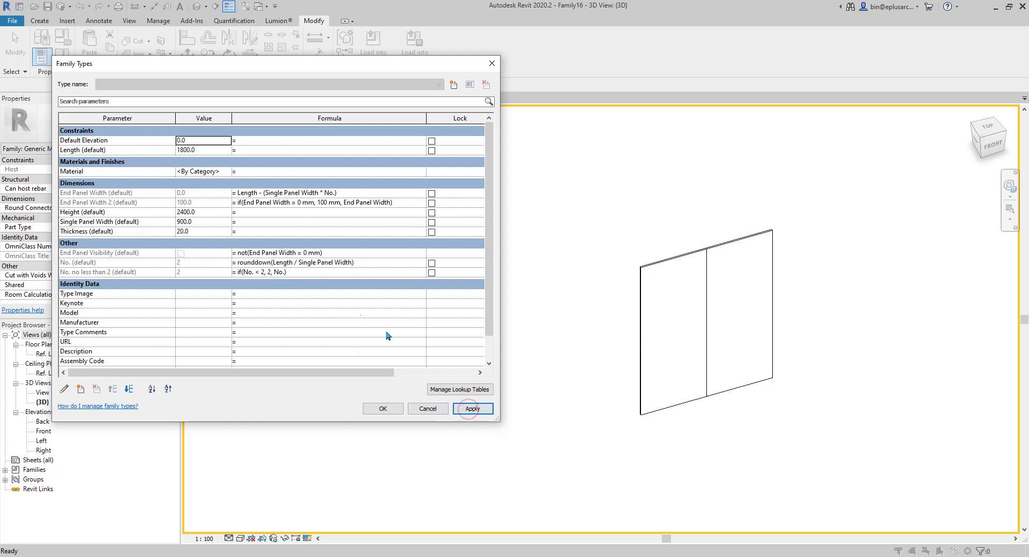
pyautogui.click(384, 409)
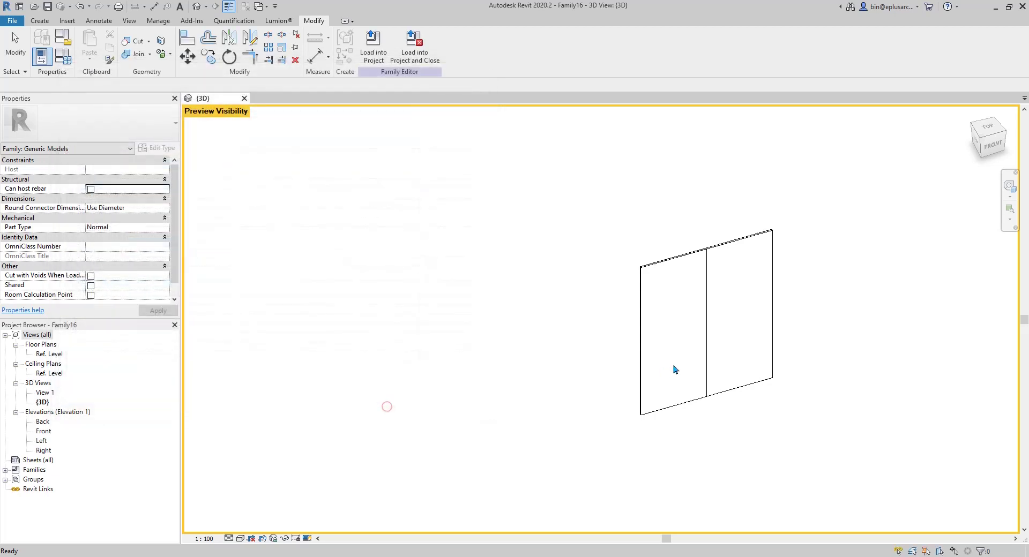
# Relabel the panel array's count with the "No. no less than 2" parameter instead of No.
pyautogui.click(685, 303)
pyautogui.moveTo(705, 301); pyautogui.dragTo(494, 367, button='middle')
pyautogui.scroll(1, 494, 367)
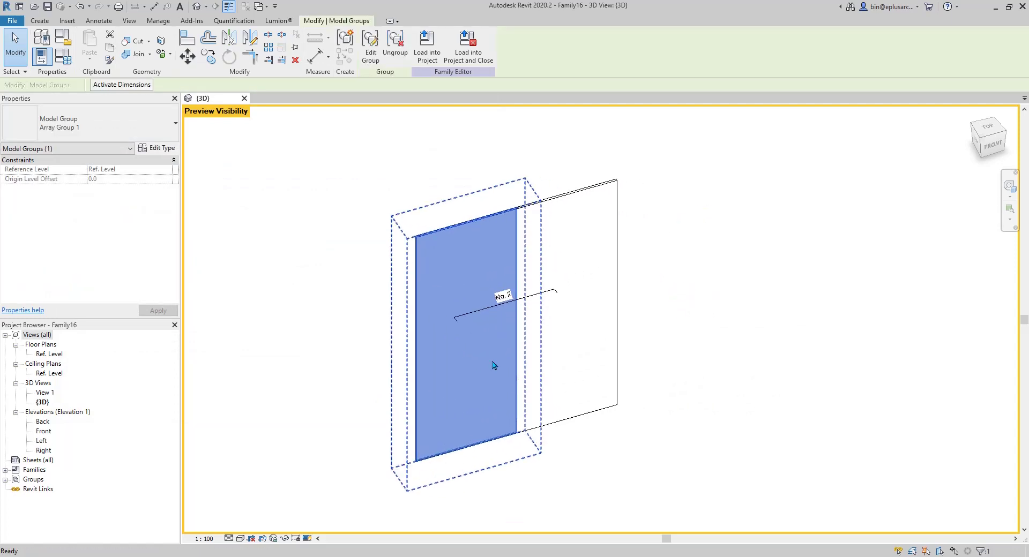
pyautogui.click(552, 295)
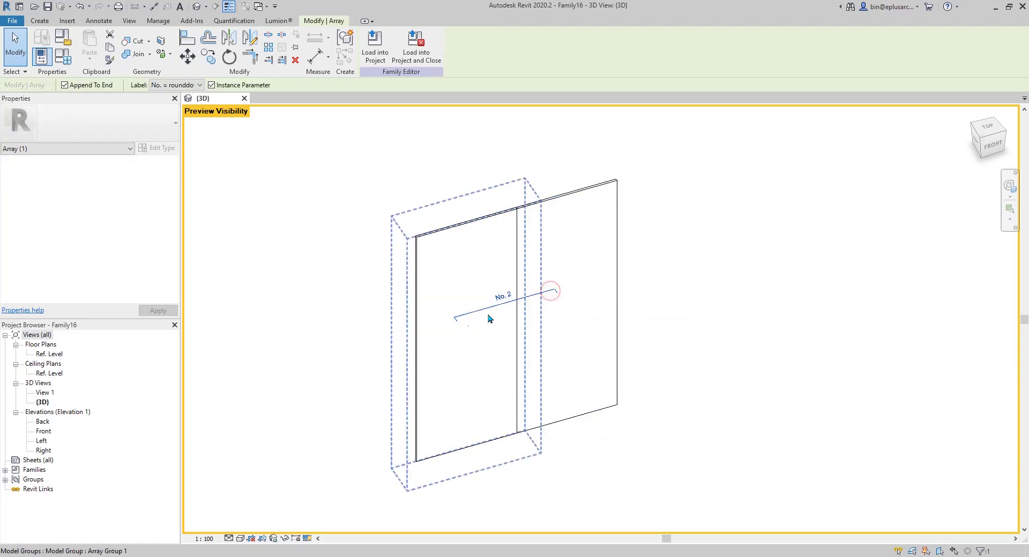
pyautogui.click(175, 85)
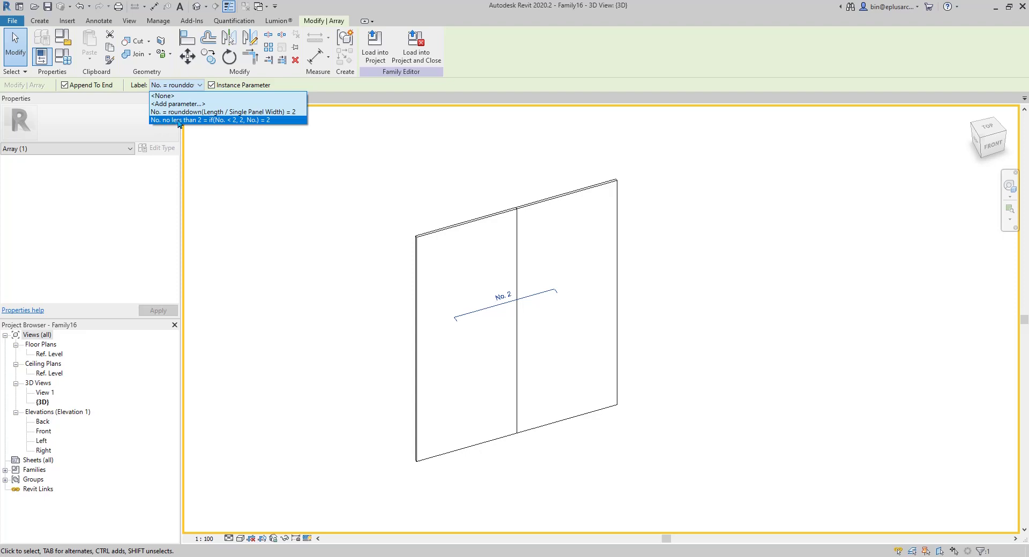
pyautogui.click(178, 120)
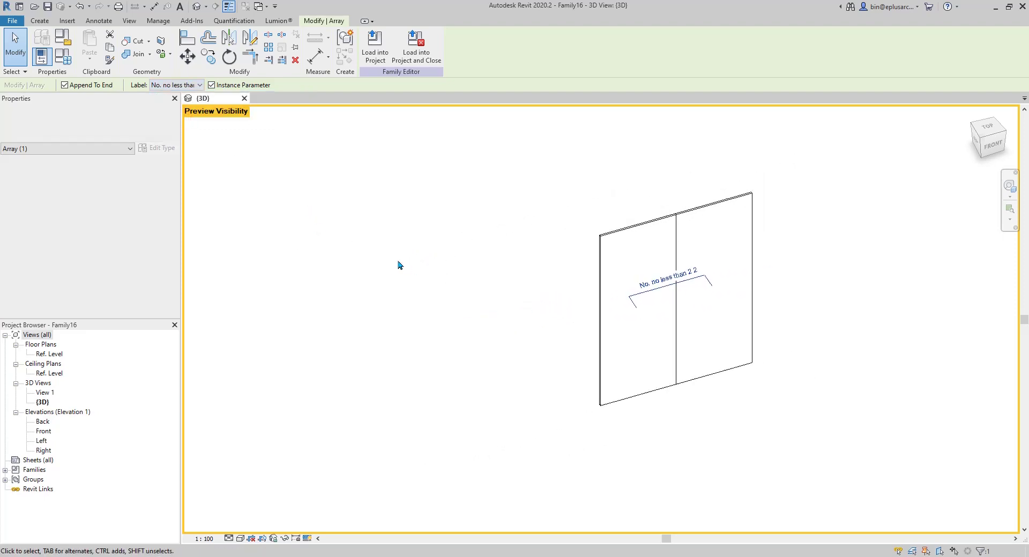
# Set the family's Length to 1500 in the family types, apply it and close them.
pyautogui.click(62, 56)
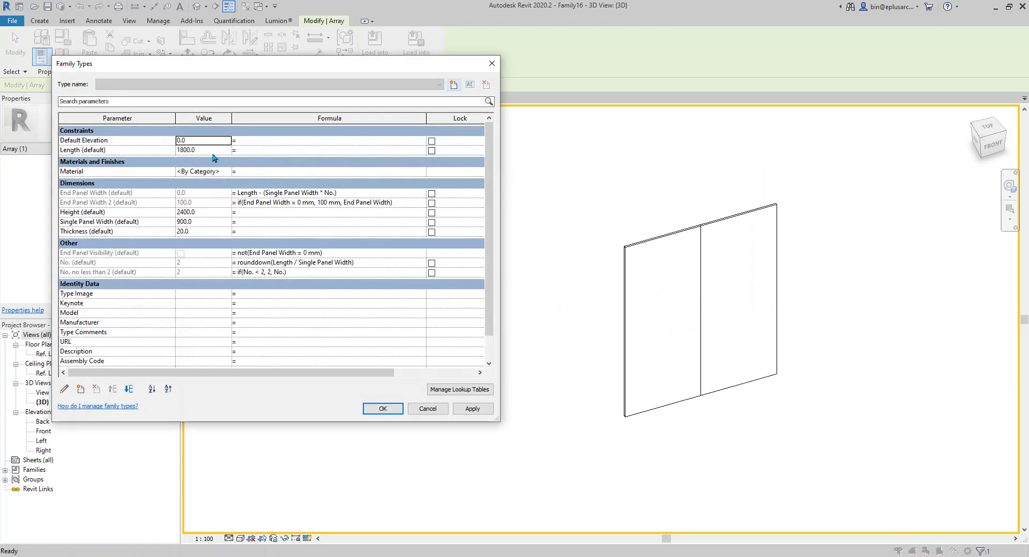
pyautogui.click(210, 151)
pyautogui.write('150')
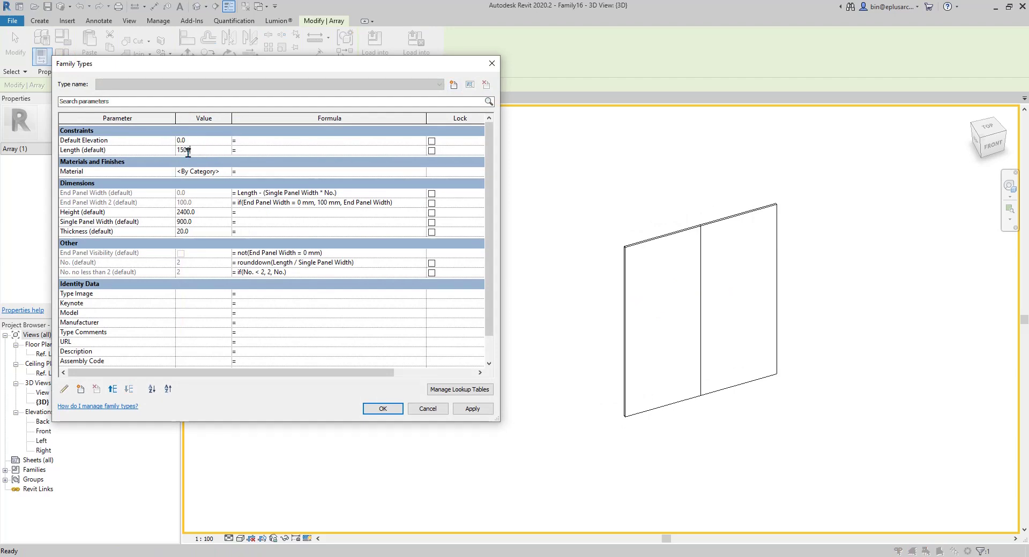
pyautogui.write('0')
pyautogui.click(473, 409)
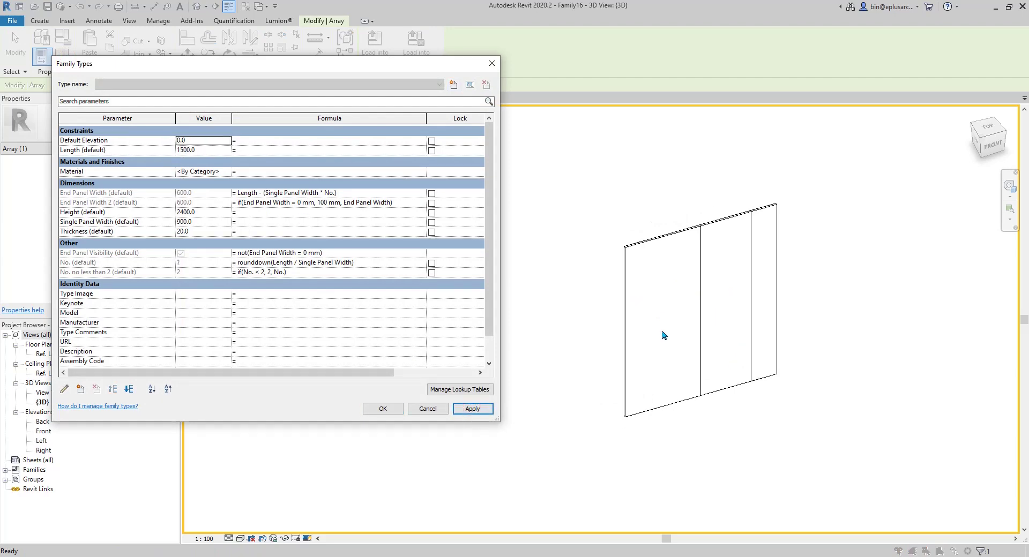
pyautogui.click(383, 409)
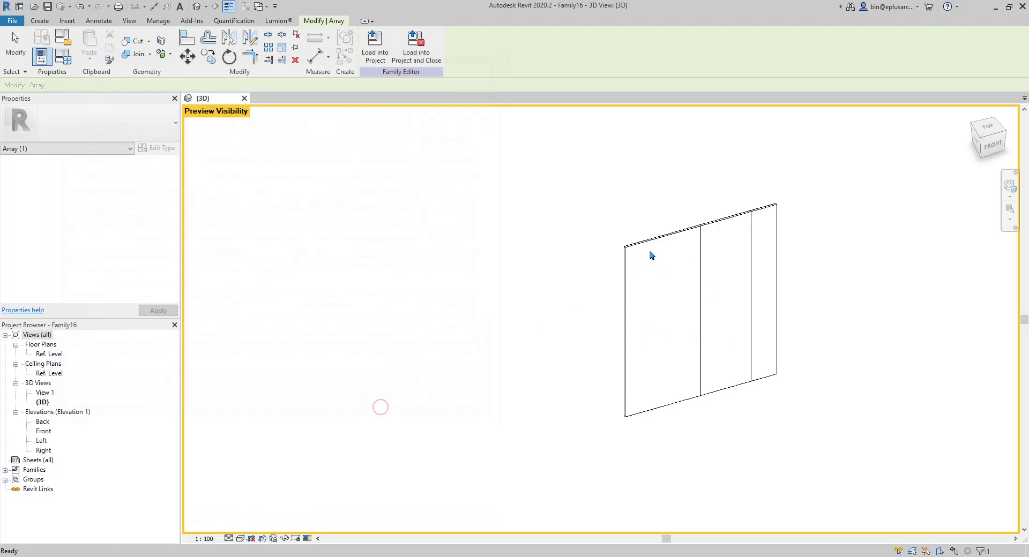
# Examine how the second array panel overlaps the end panel, and check the family types without changing anything.
pyautogui.click(646, 258)
pyautogui.click(769, 211)
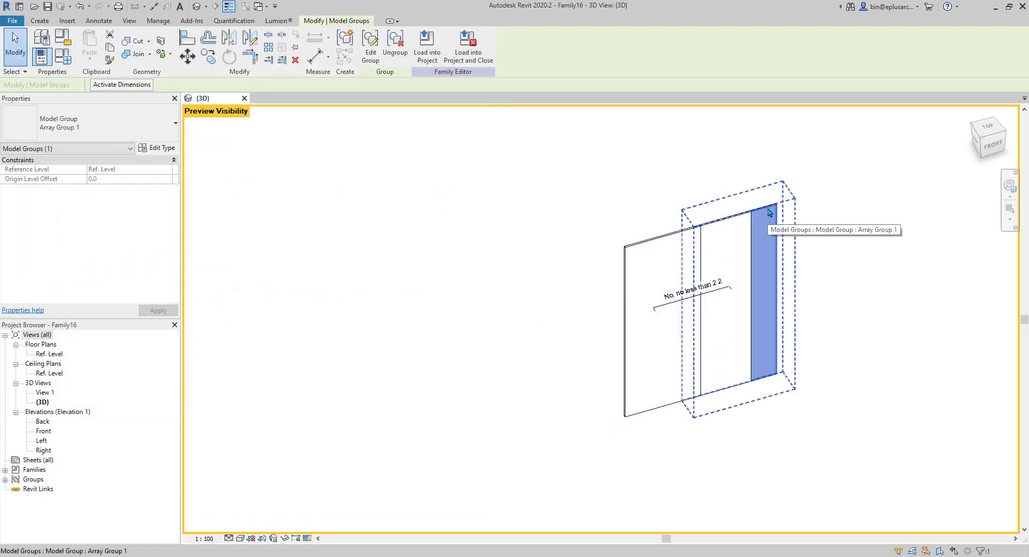
pyautogui.click(796, 220)
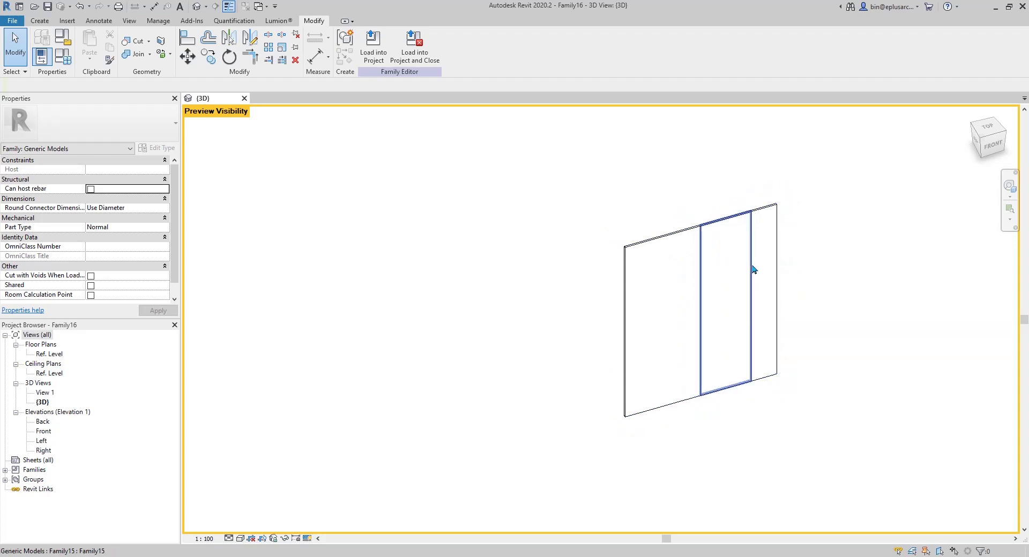
pyautogui.click(747, 324)
pyautogui.click(822, 252)
pyautogui.moveTo(782, 254); pyautogui.dragTo(688, 256, button='middle')
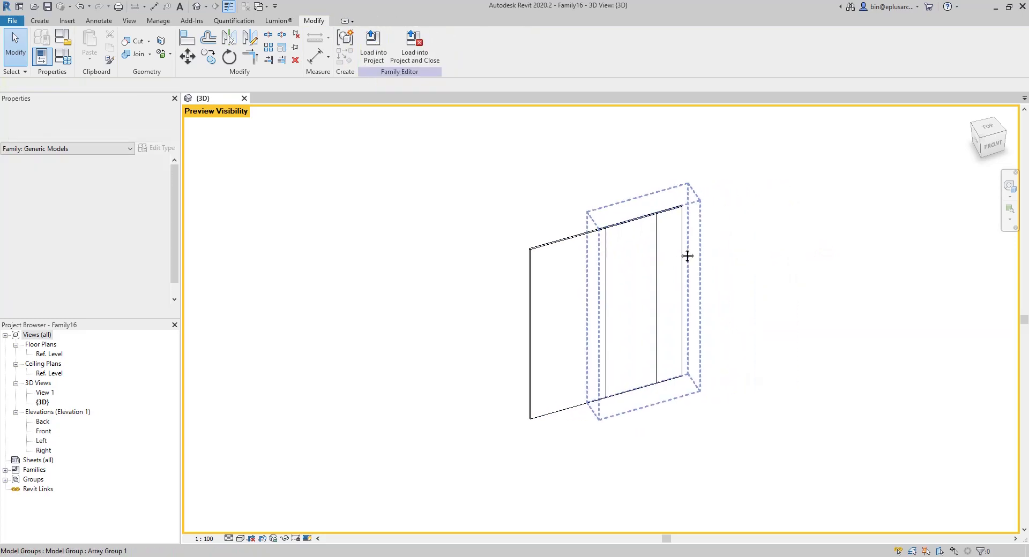
pyautogui.scroll(1, 675, 252)
pyautogui.scroll(1, 659, 253)
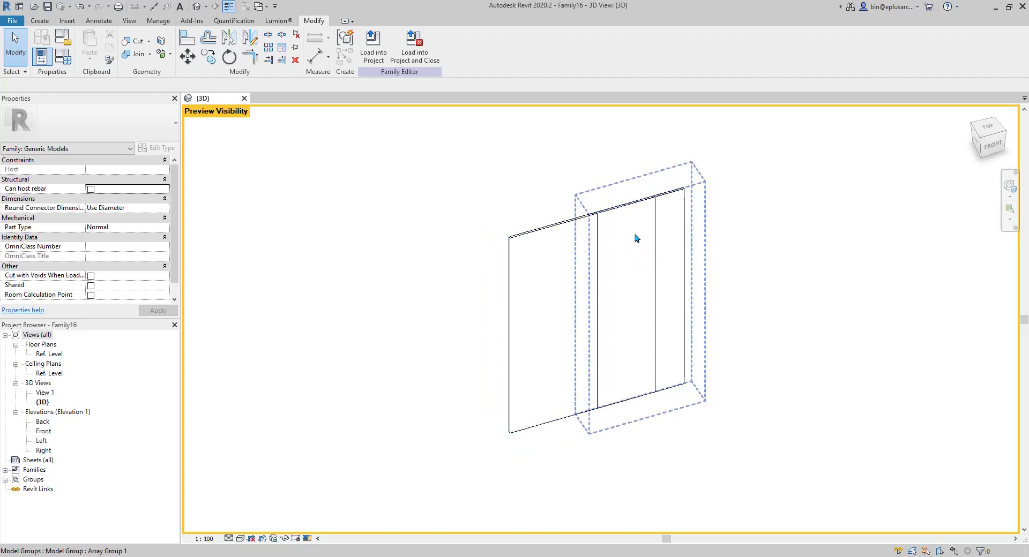
pyautogui.click(62, 55)
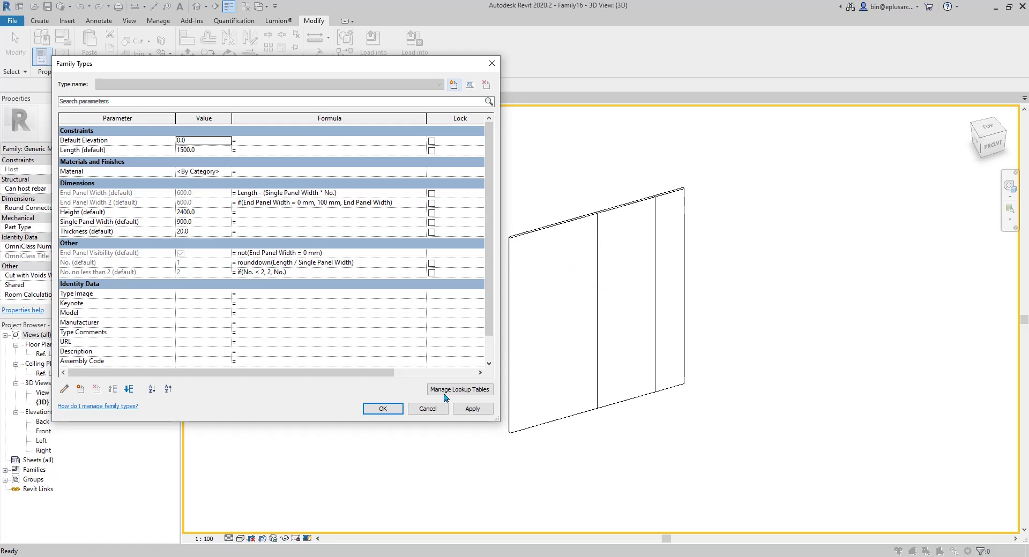
pyautogui.click(429, 410)
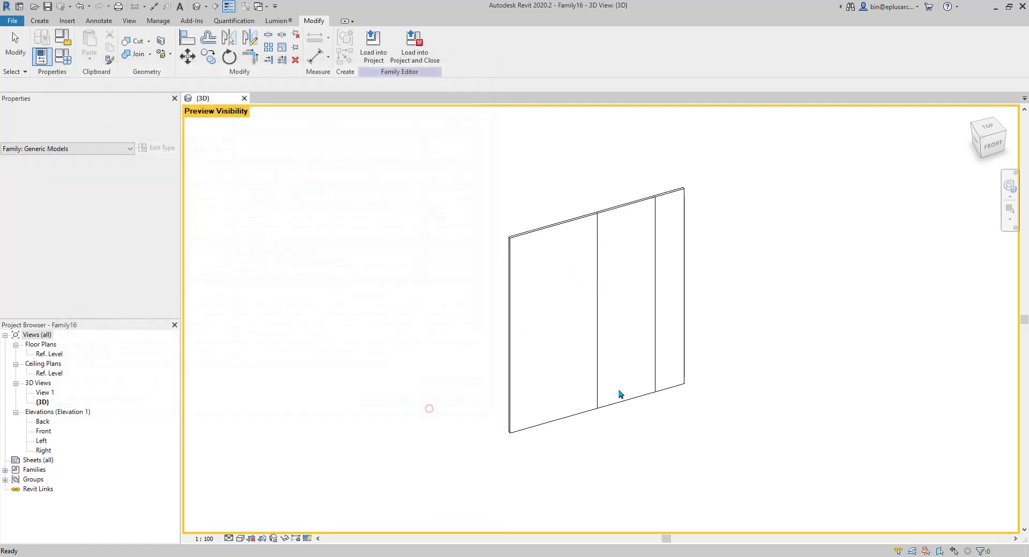
# Open the first panel's array group for editing and select the panel inside it.
pyautogui.click(568, 234)
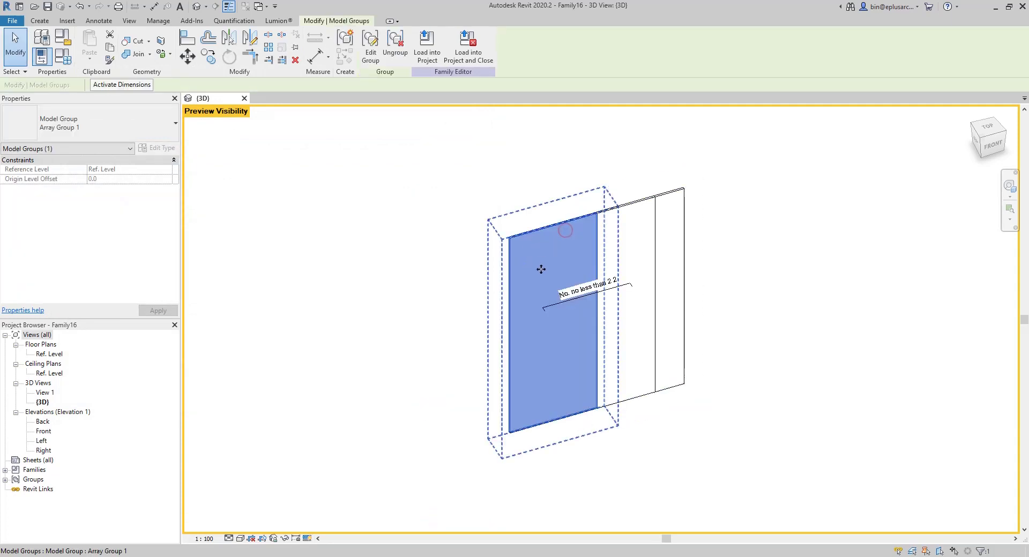
pyautogui.moveTo(487, 319); pyautogui.dragTo(458, 320, button='middle')
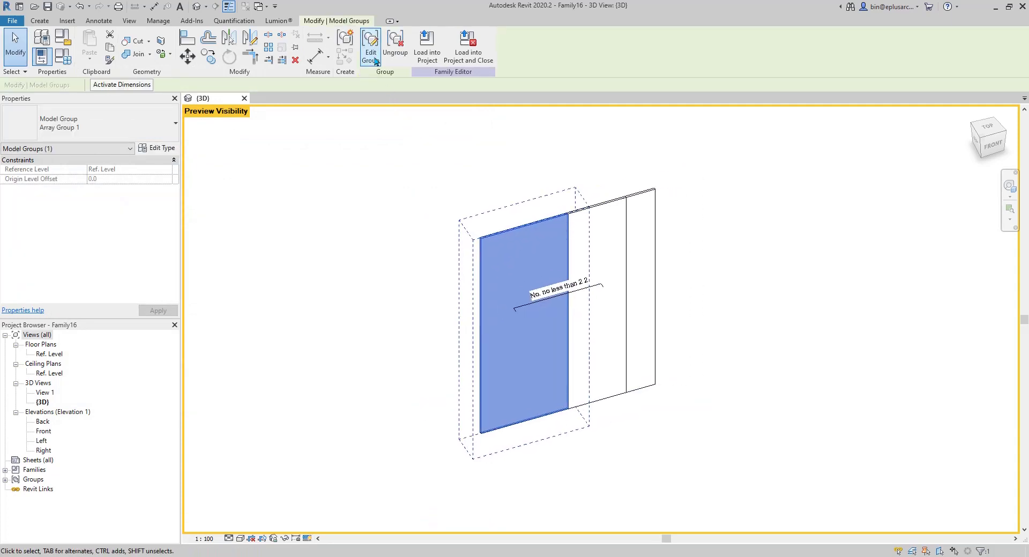
pyautogui.click(369, 43)
pyautogui.click(534, 294)
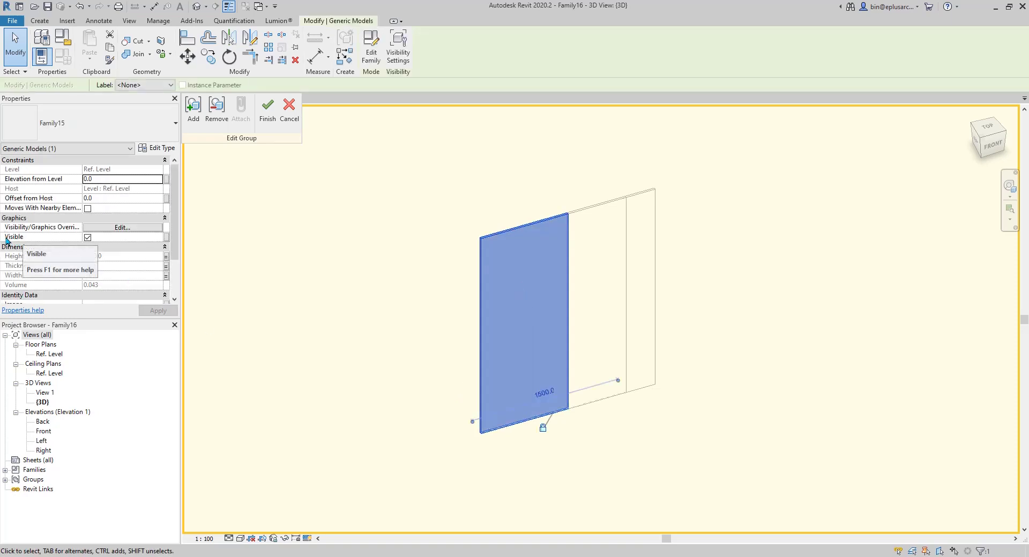
# Associate the panel's Visible property with a new instance parameter named "Array Panel Visibility", finish editing the group and clear the selection.
pyautogui.click(167, 237)
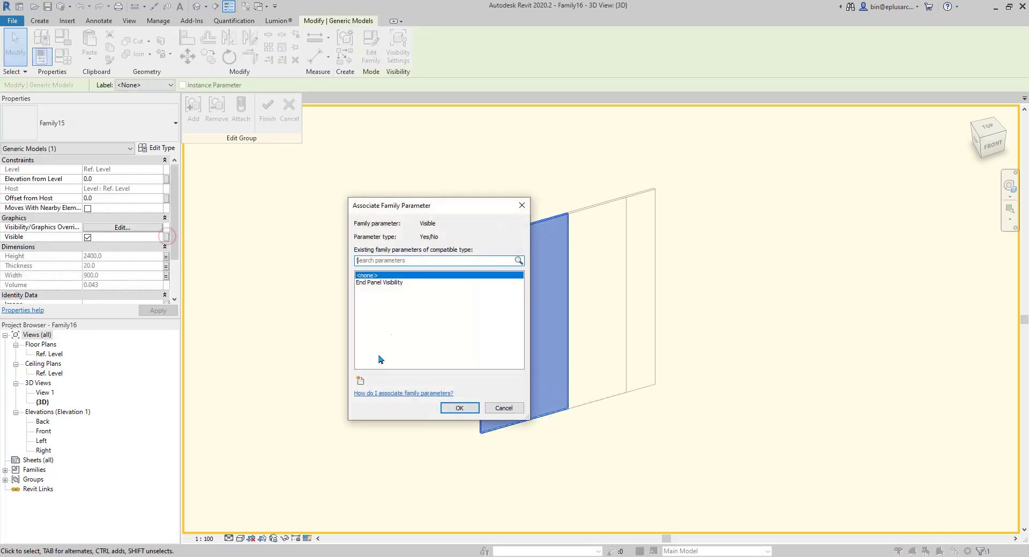
pyautogui.click(361, 381)
pyautogui.write('Arra')
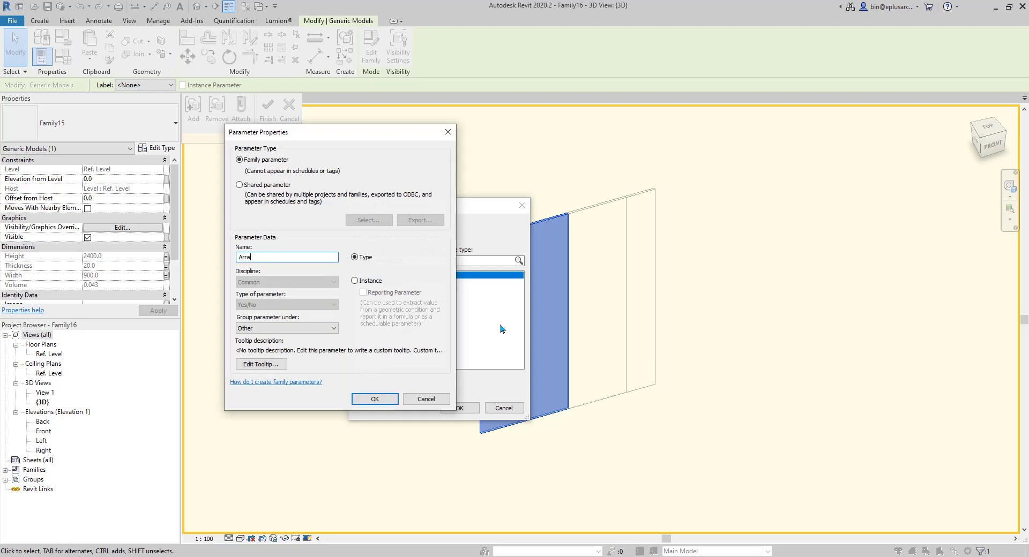
pyautogui.write('y Panel Visibility')
pyautogui.click(360, 282)
pyautogui.click(375, 399)
pyautogui.click(459, 407)
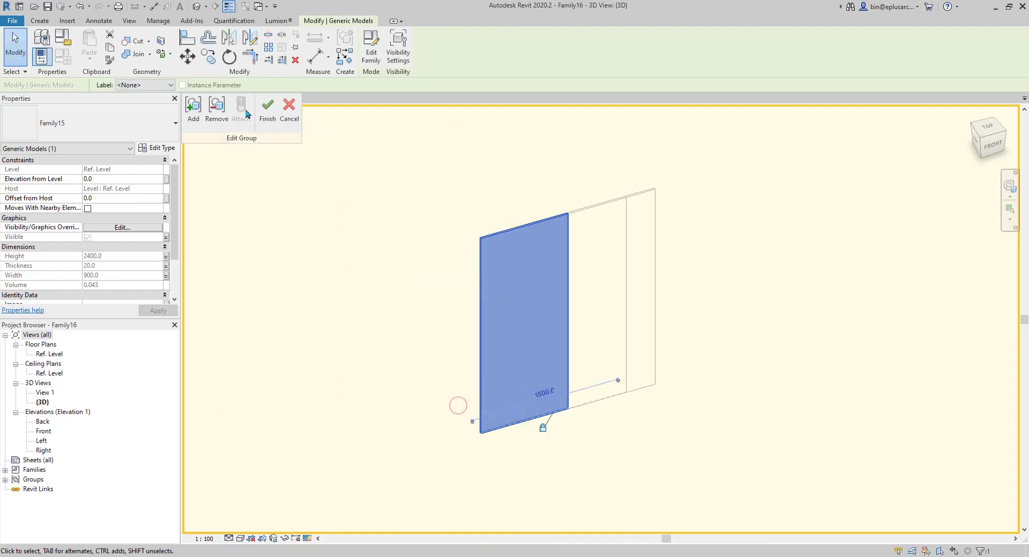
pyautogui.click(267, 108)
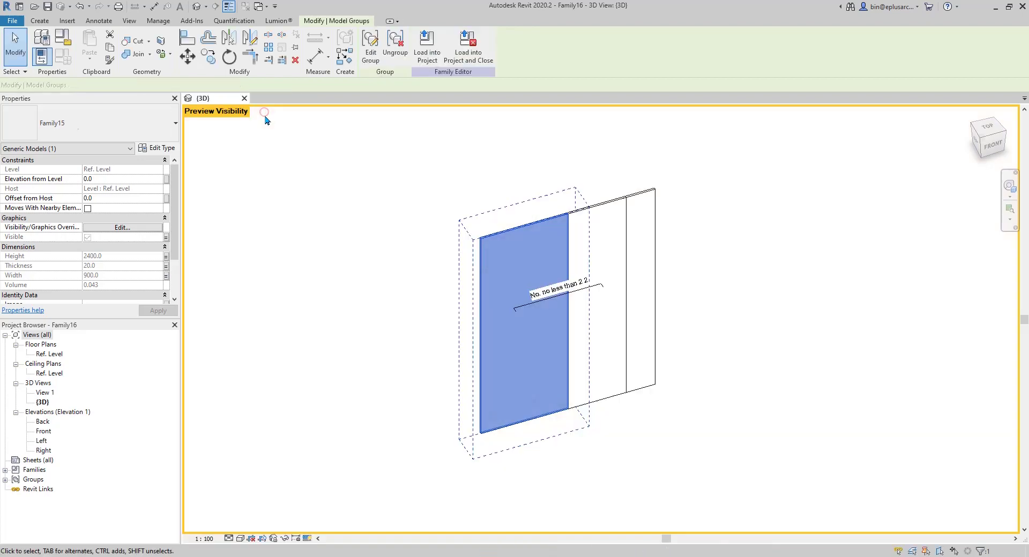
pyautogui.click(302, 252)
# Give Array Panel Visibility the formula not(No. < 2) in the family types, apply it and close them.
pyautogui.click(67, 62)
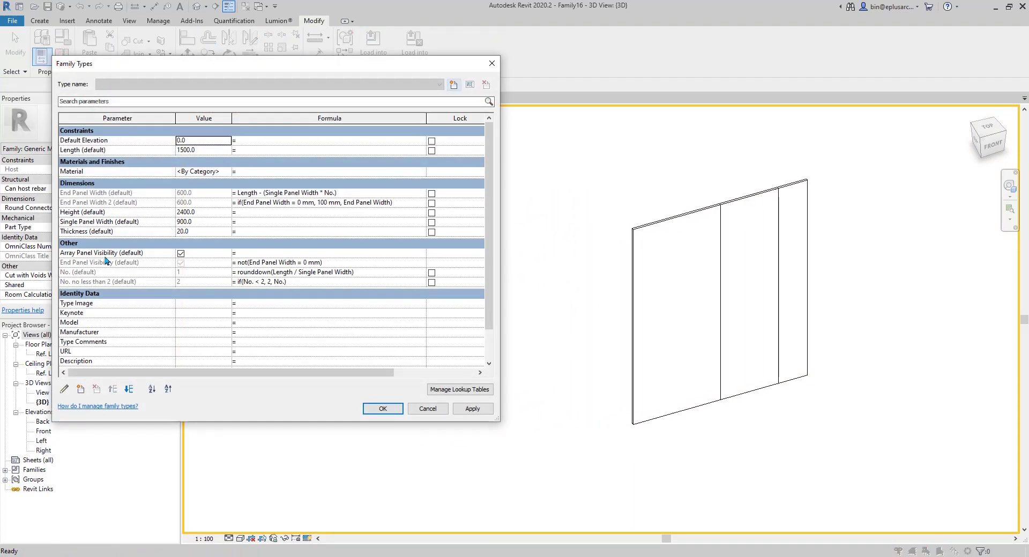
pyautogui.click(252, 252)
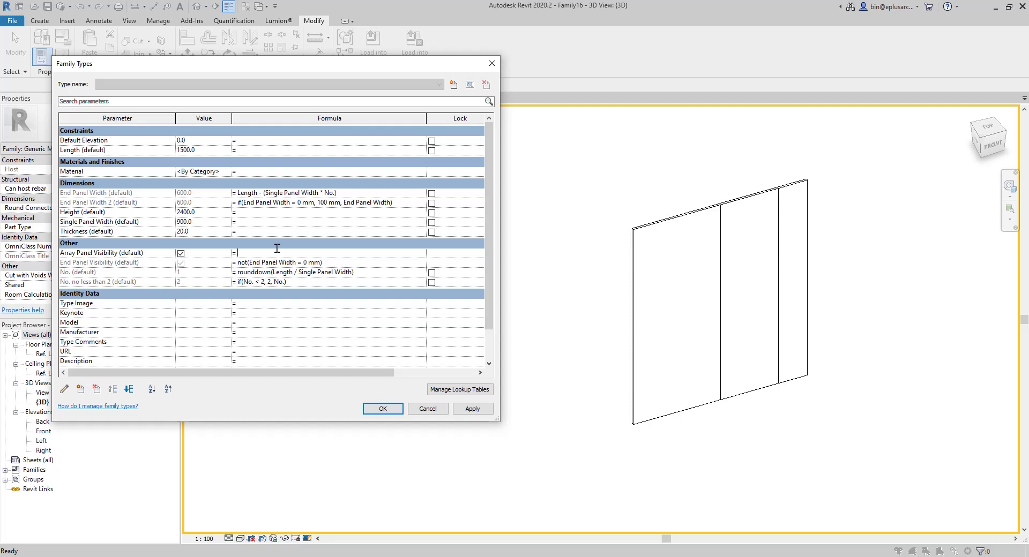
pyautogui.write('not(No.<2')
pyautogui.click(472, 409)
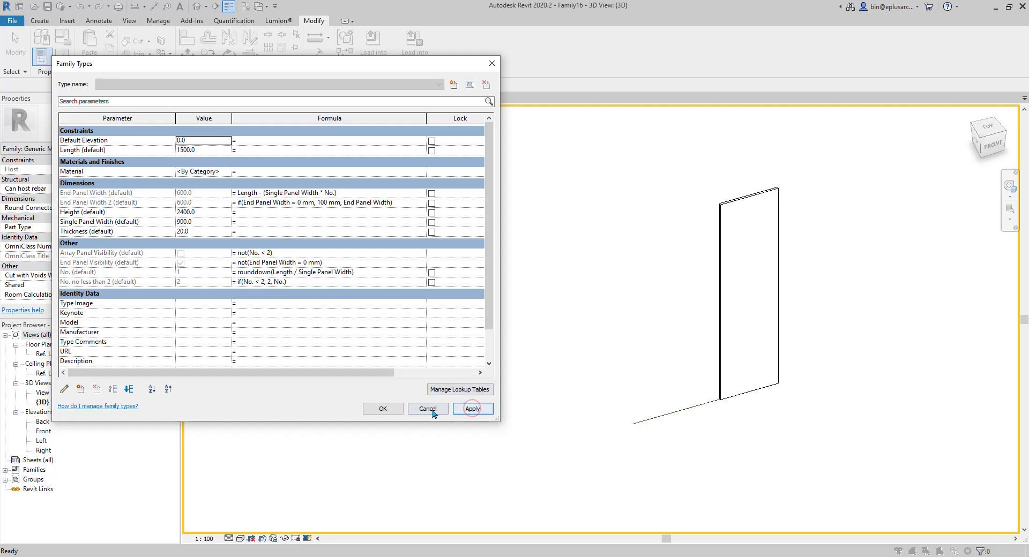
pyautogui.click(382, 409)
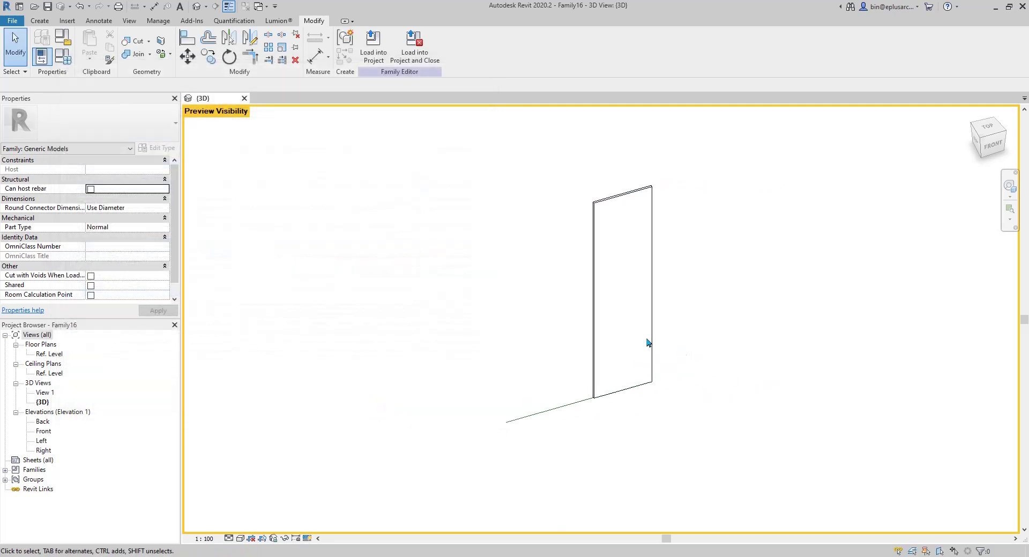
# Open the family types and apply a Length of 1800 to test the panel visibility at two full panels.
pyautogui.click(63, 52)
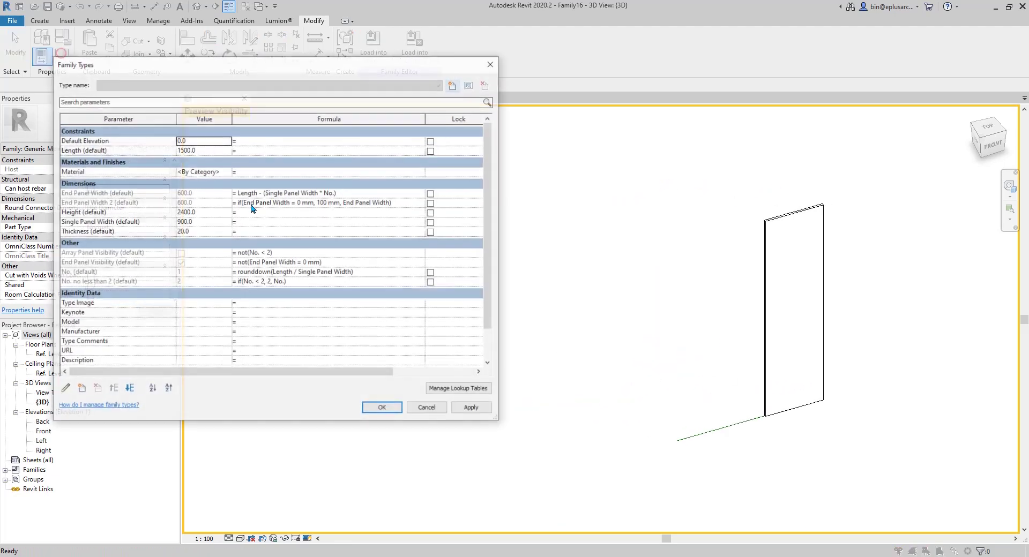
pyautogui.click(208, 151)
pyautogui.write('1800')
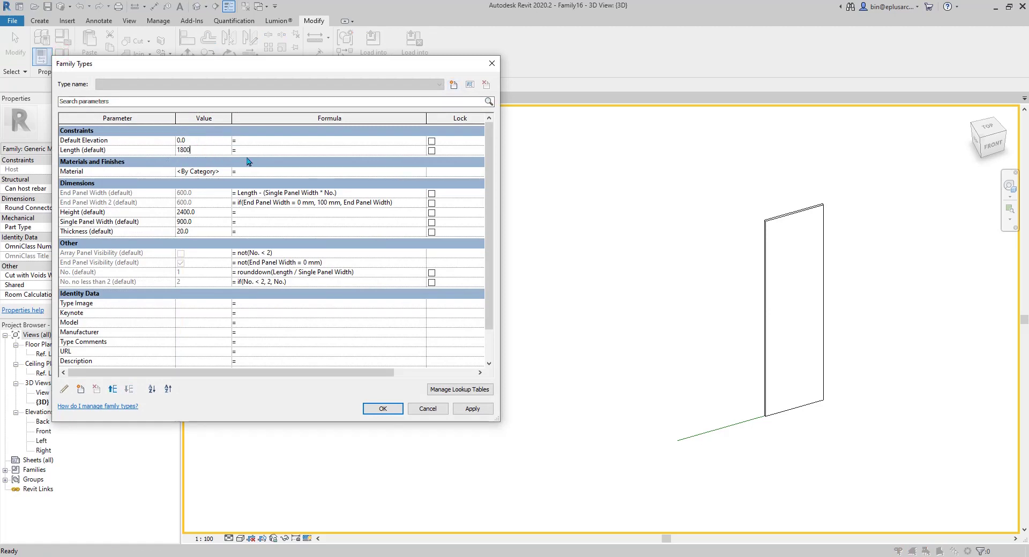
pyautogui.click(472, 409)
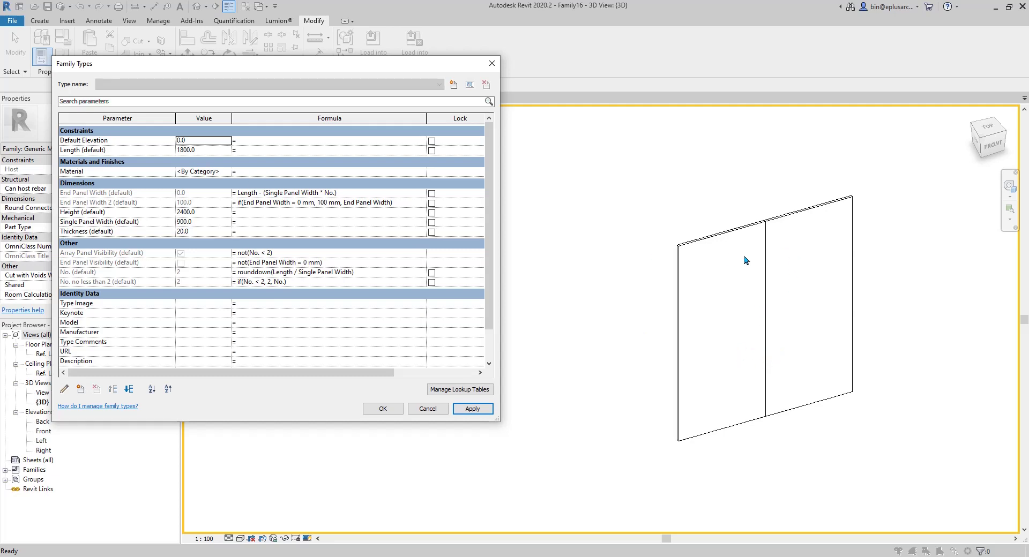
# Test the family at shorter sizes by applying a Length of 1200 and a Length of 500.
pyautogui.click(210, 151)
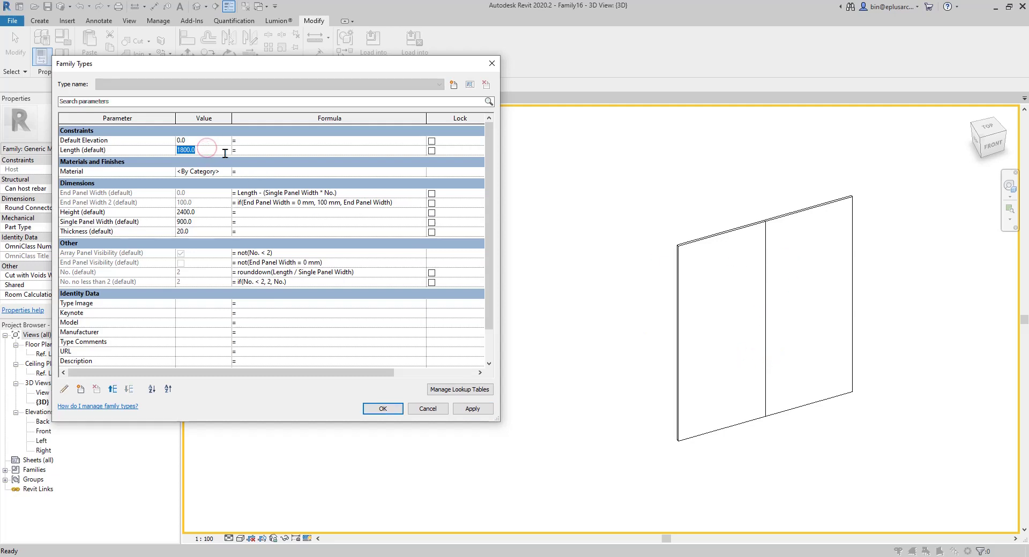
pyautogui.write('1')
pyautogui.click(472, 409)
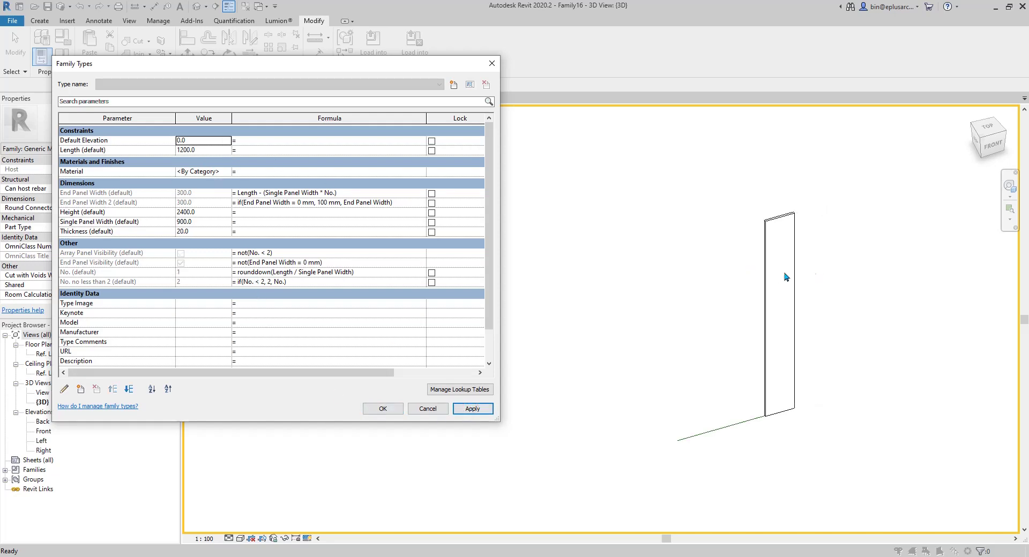
pyautogui.click(207, 151)
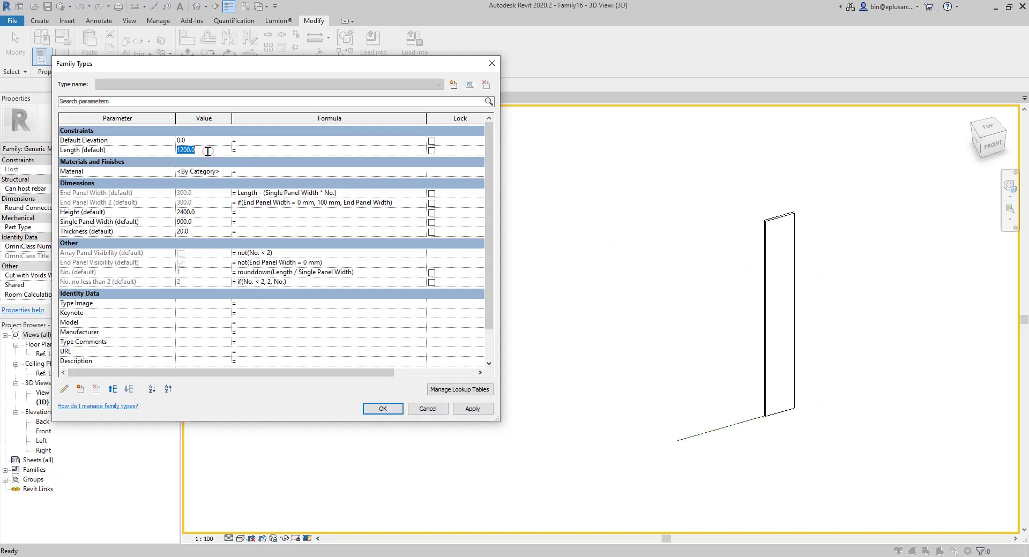
pyautogui.write('500')
pyautogui.click(472, 409)
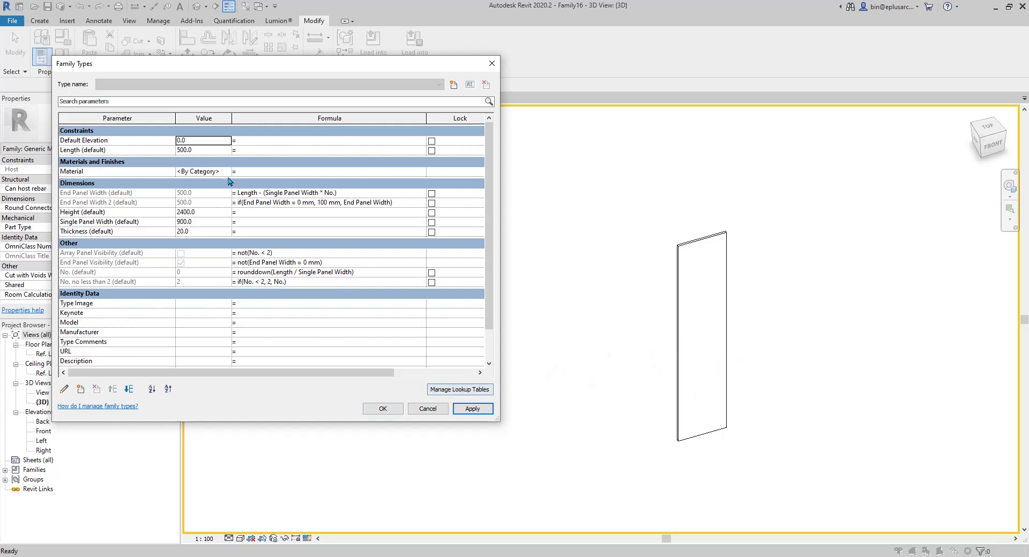
# Set the Length to 1500, apply it and close the family types.
pyautogui.click(209, 150)
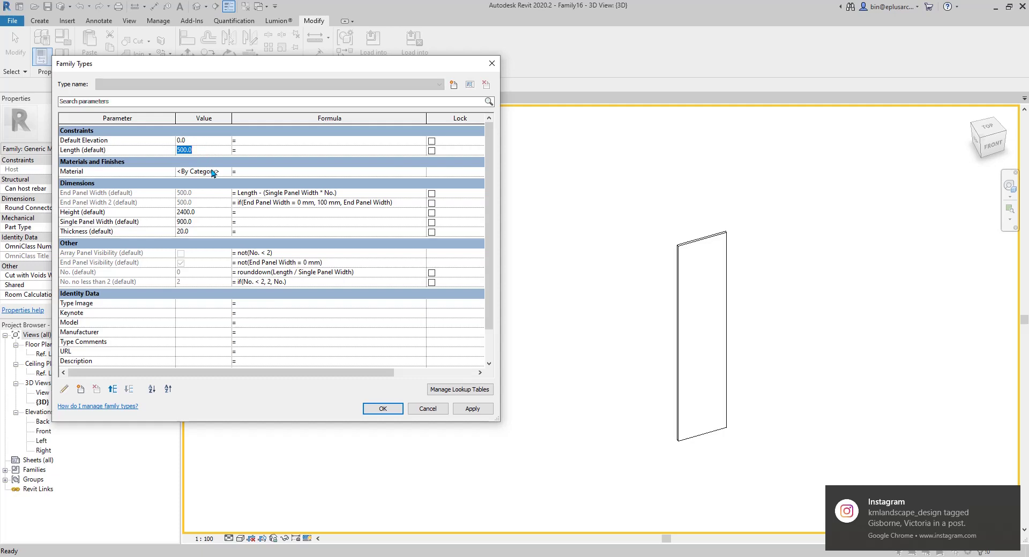
pyautogui.write('1500')
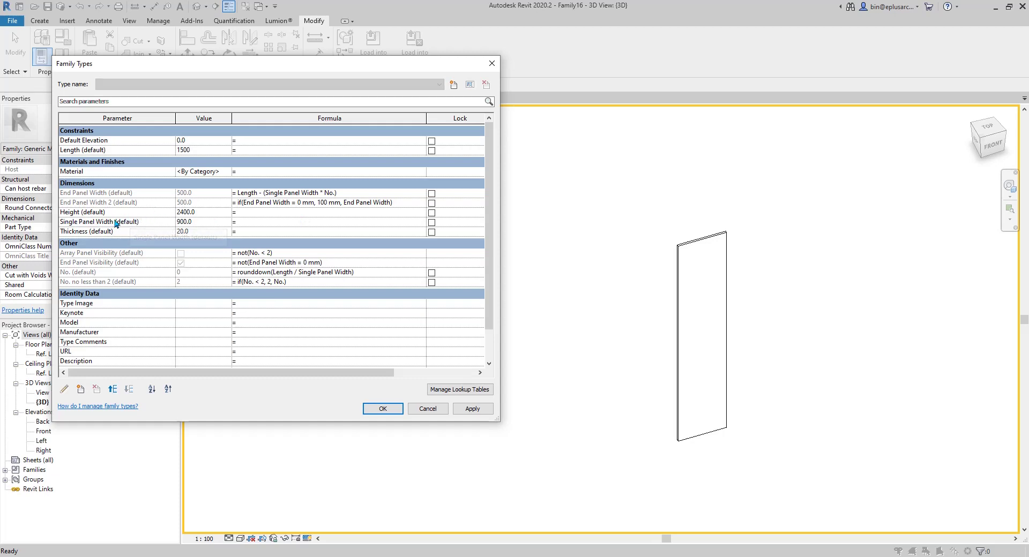
pyautogui.click(474, 410)
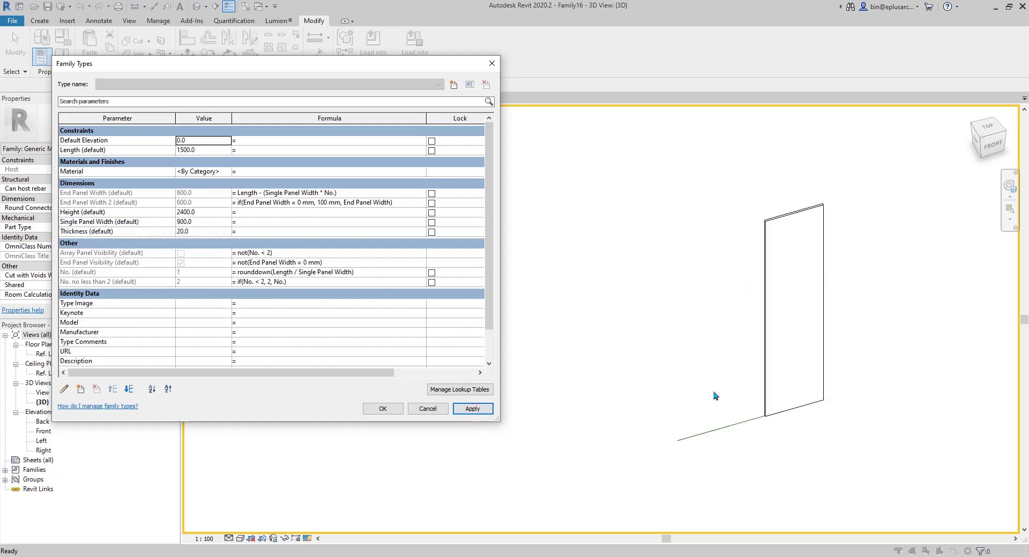
pyautogui.click(379, 410)
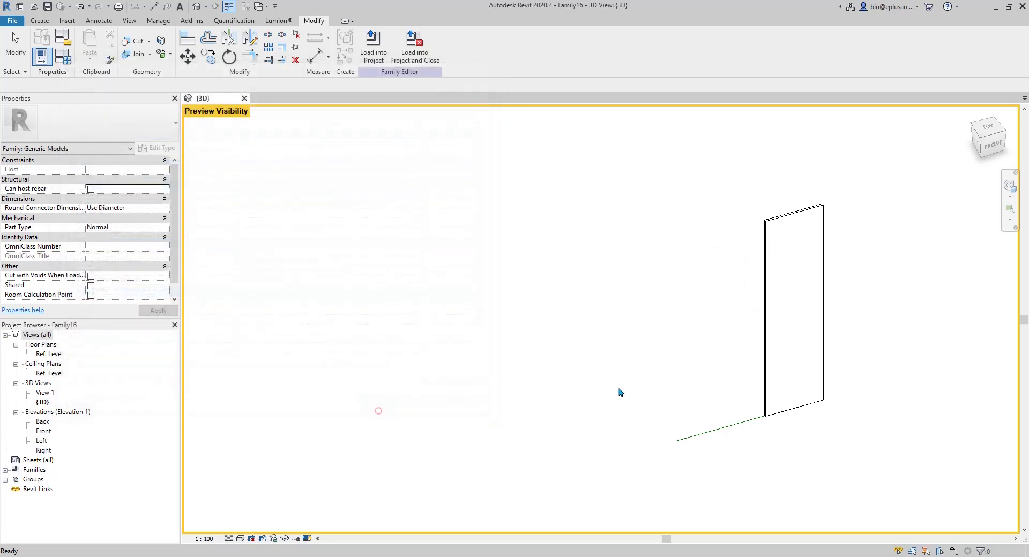
# In the Ref. Level floor plan, copy the first panel's array group to the empty area outside the reference planes.
pyautogui.doubleClick(49, 354)
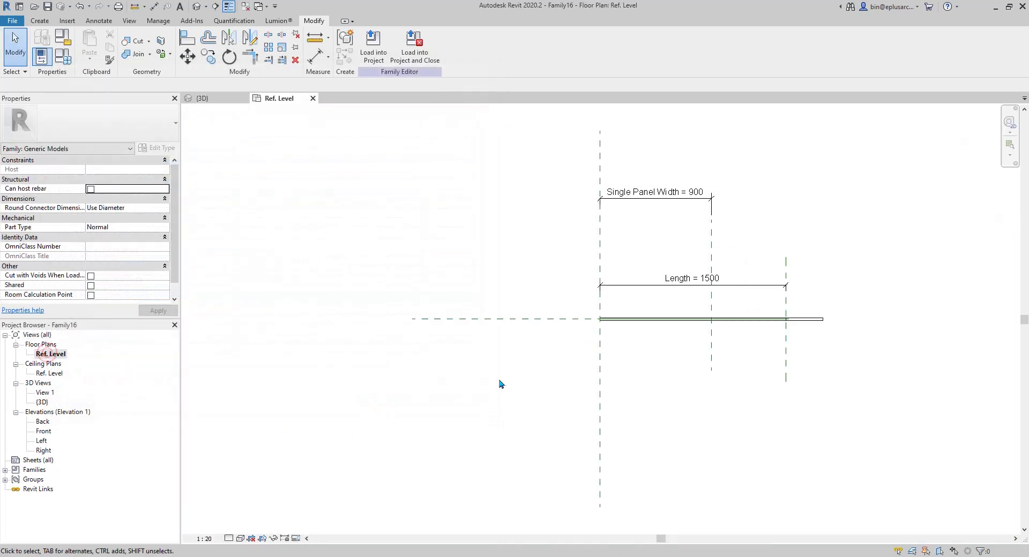
pyautogui.moveTo(525, 365); pyautogui.dragTo(549, 356, button='middle')
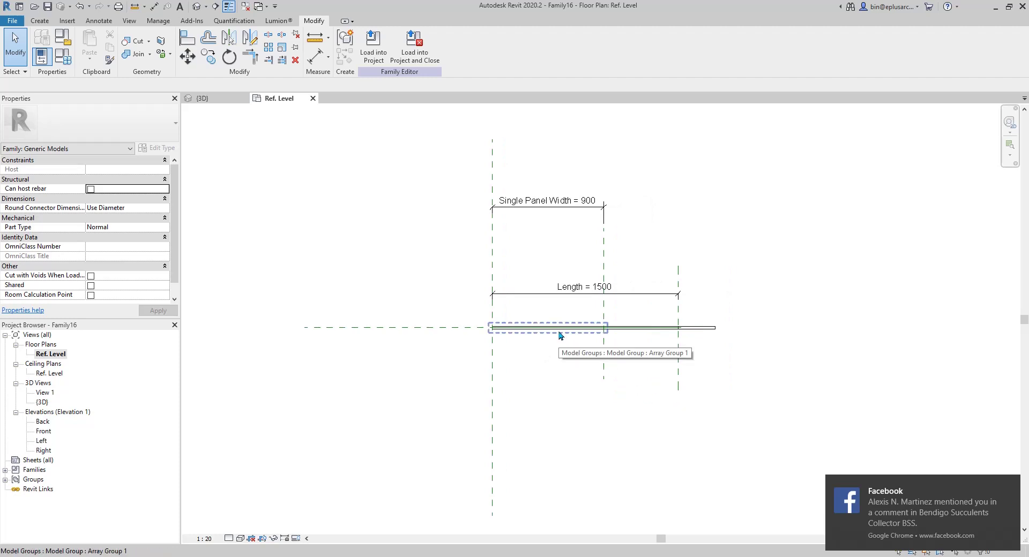
pyautogui.moveTo(998, 514)
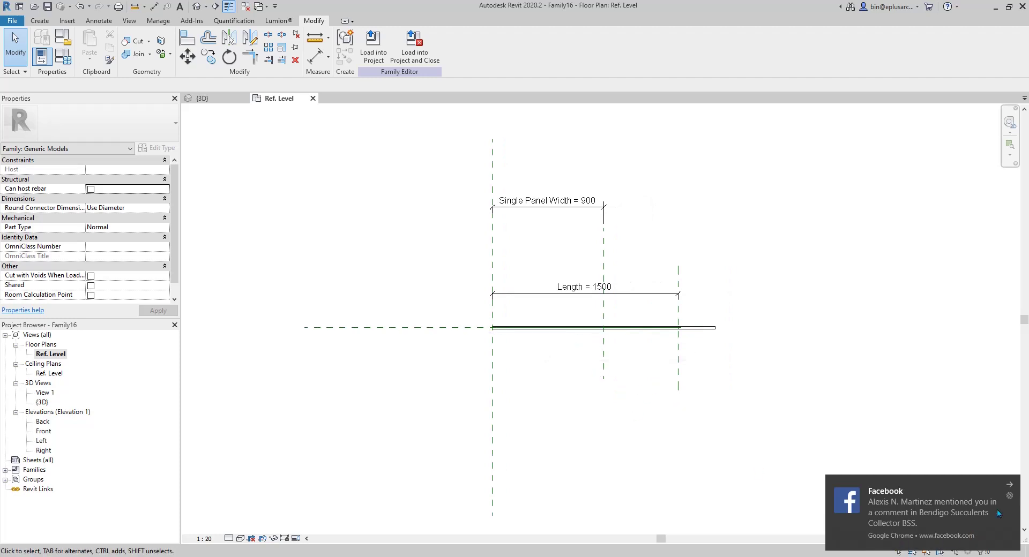
pyautogui.click(1010, 485)
pyautogui.moveTo(529, 385); pyautogui.dragTo(523, 386, button='middle')
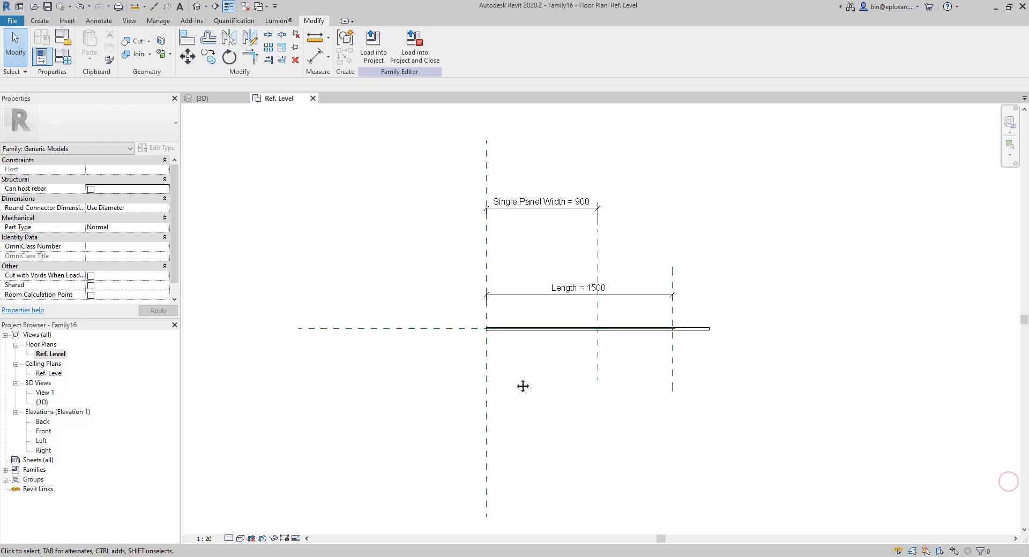
pyautogui.click(545, 333)
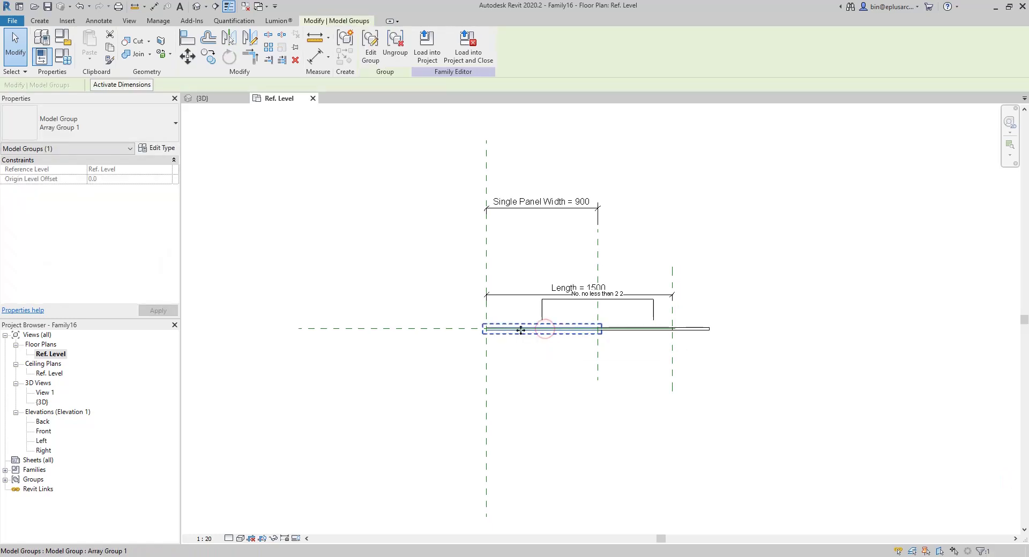
pyautogui.moveTo(547, 348); pyautogui.dragTo(568, 355, button='middle')
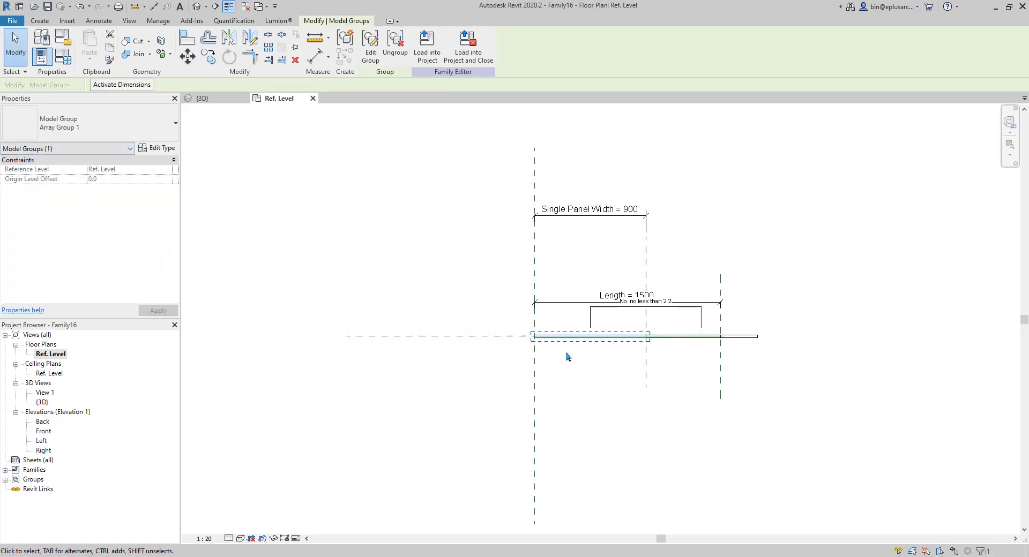
pyautogui.hotkey('ctrl', 'z')
pyautogui.hotkey('ctrl', 'z')
pyautogui.hotkey('ctrl', 'z')
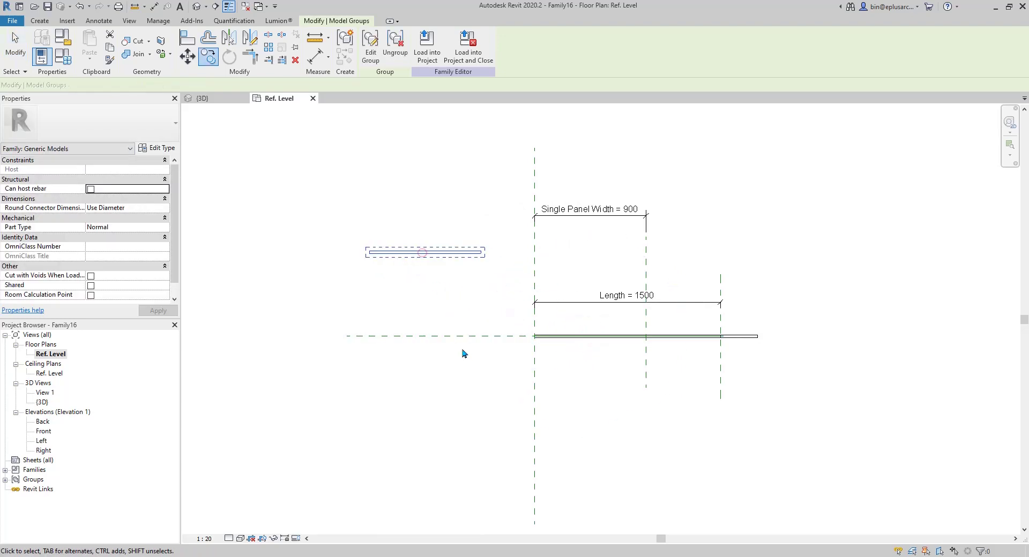
# Ungroup the copied array group into a standalone panel and clear the selection.
pyautogui.click(421, 251)
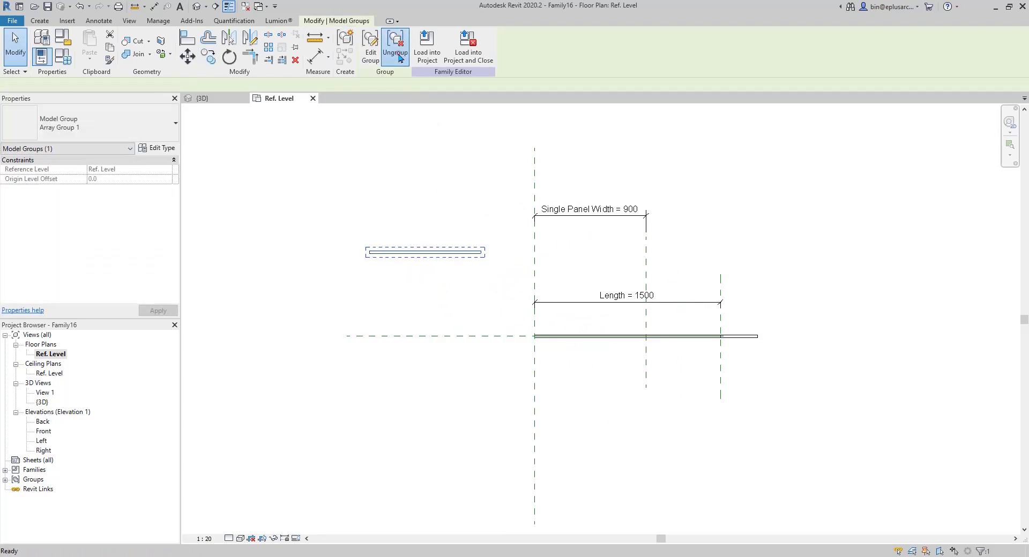
pyautogui.click(397, 48)
pyautogui.press('Escape')
# Align the standalone panel to the Left reference plane and the horizontal reference plane, placing it over the first array panel.
pyautogui.press('a')
pyautogui.press('l')
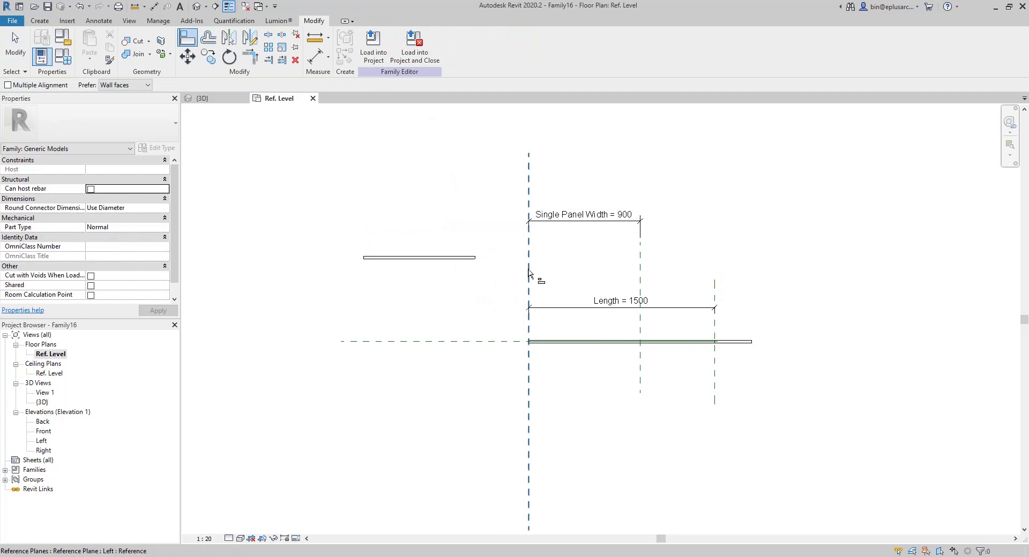
pyautogui.click(368, 259)
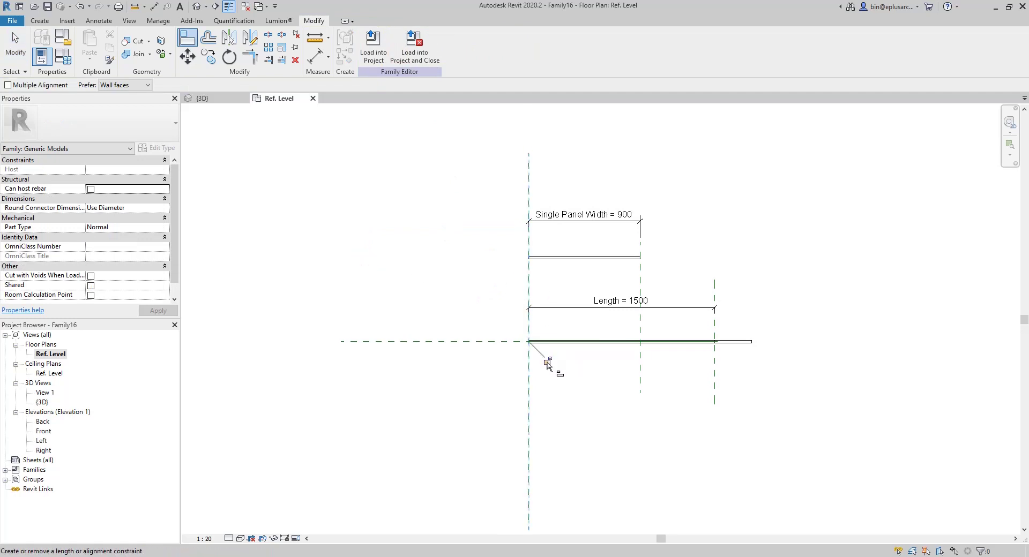
pyautogui.click(507, 342)
pyautogui.click(544, 259)
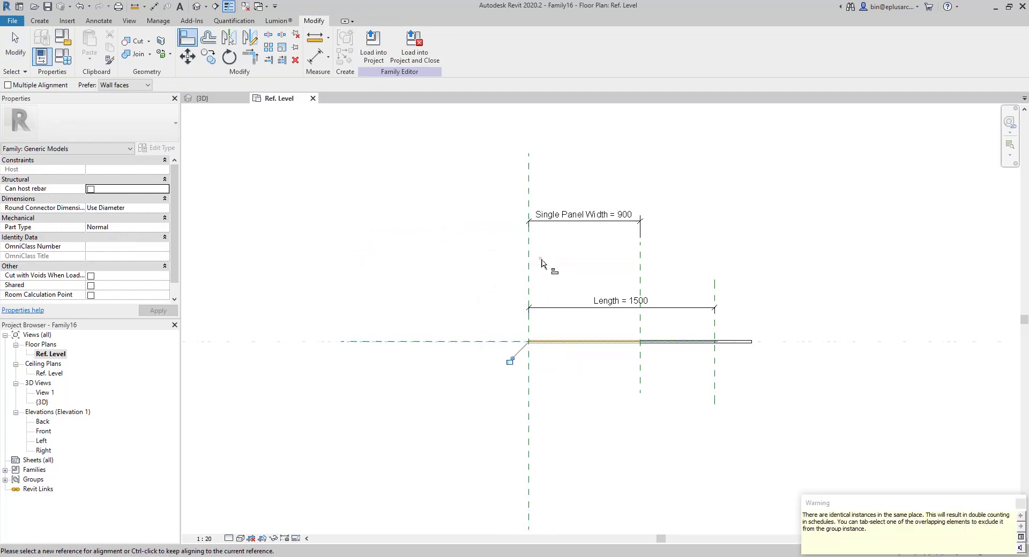
pyautogui.press('Escape')
pyautogui.press('Escape')
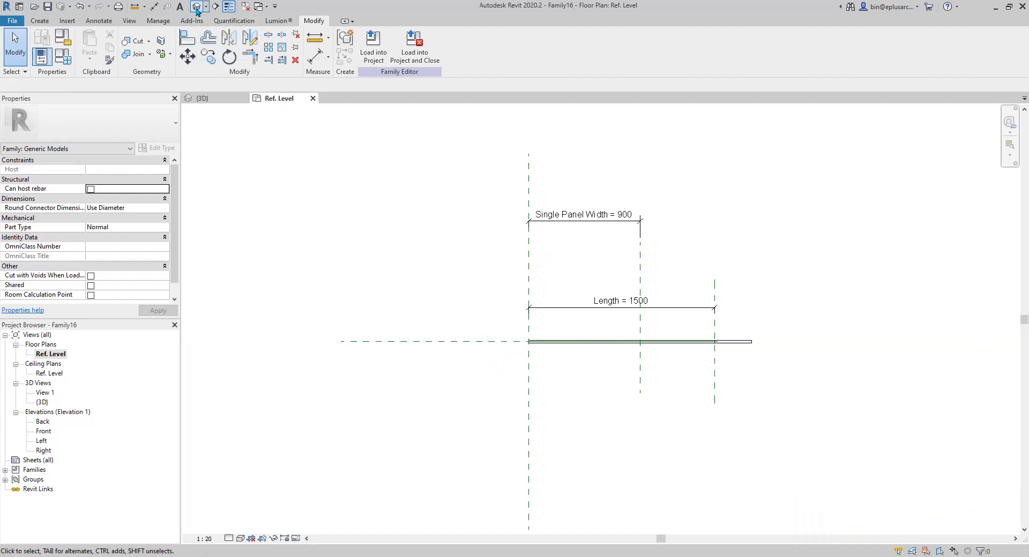
# Switch to the 3D view and turn Preview Visibility off.
pyautogui.click(197, 11)
pyautogui.moveTo(602, 350); pyautogui.dragTo(539, 352, button='middle')
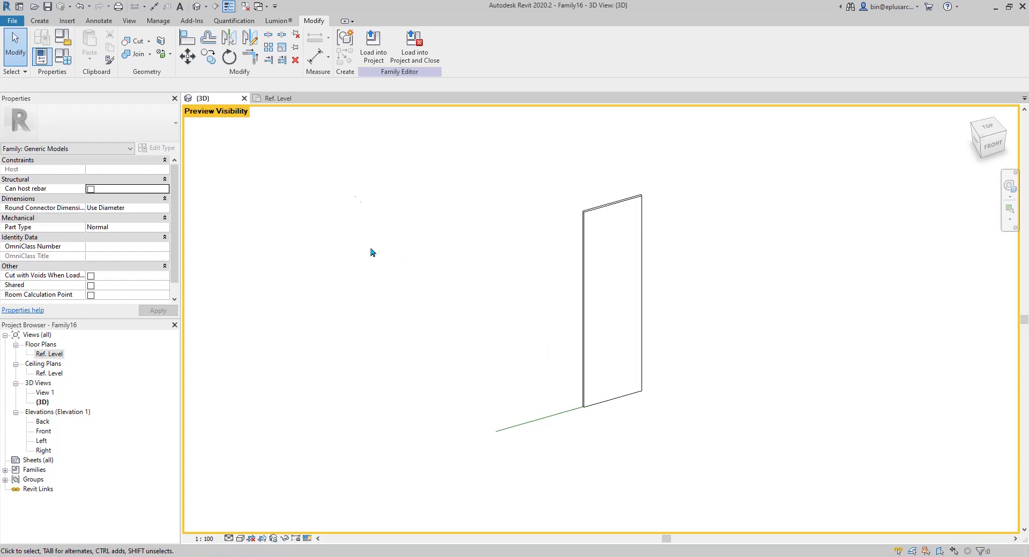
pyautogui.click(307, 538)
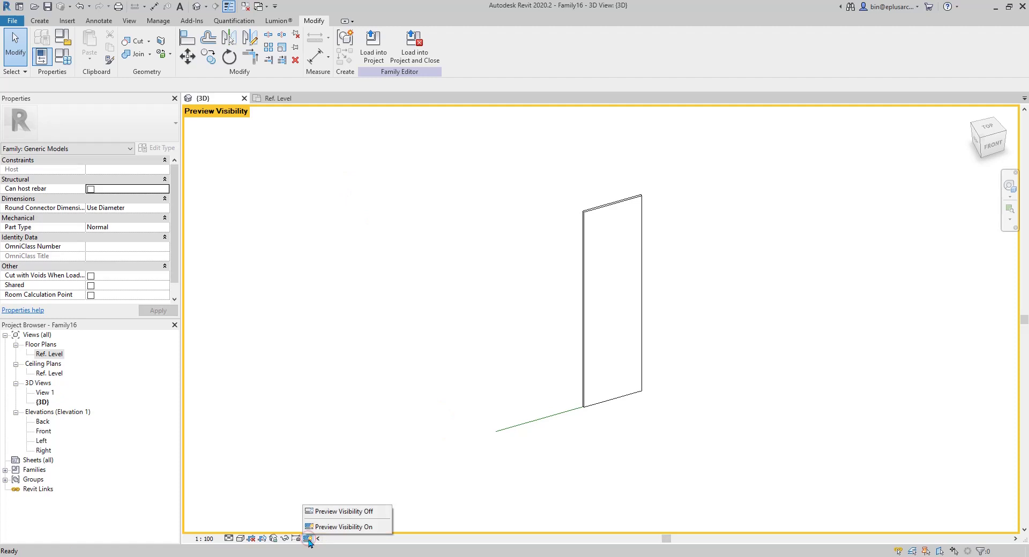
pyautogui.click(525, 346)
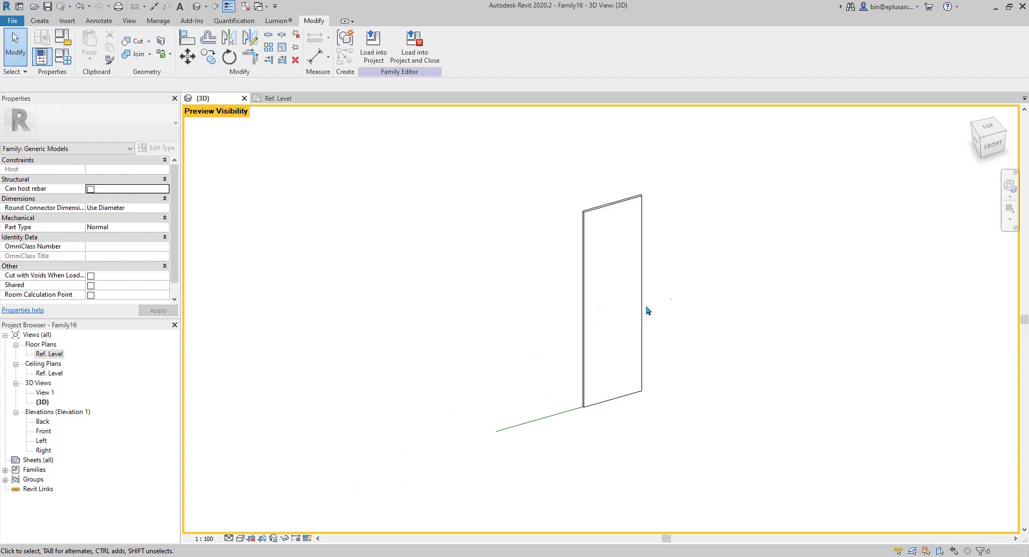
pyautogui.click(308, 538)
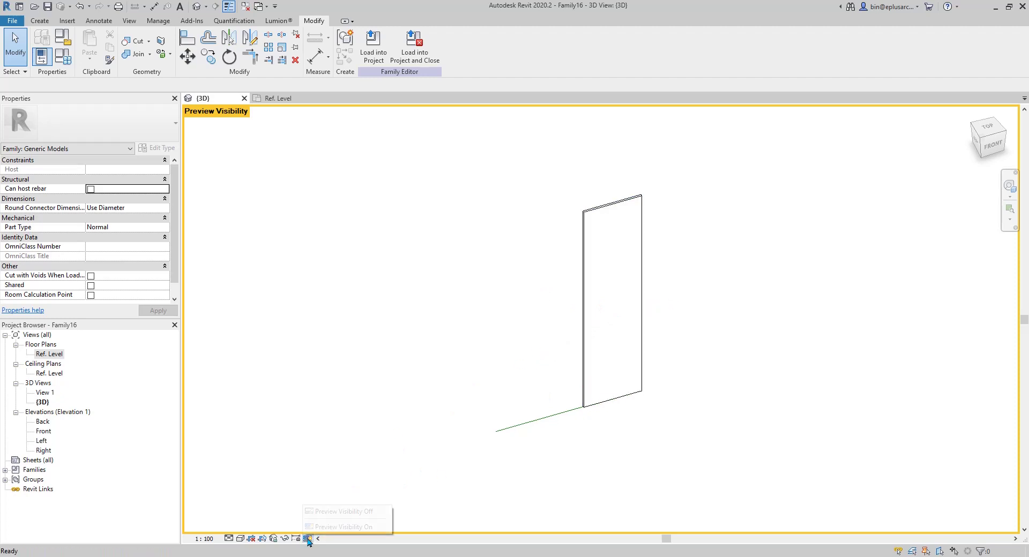
pyautogui.click(343, 511)
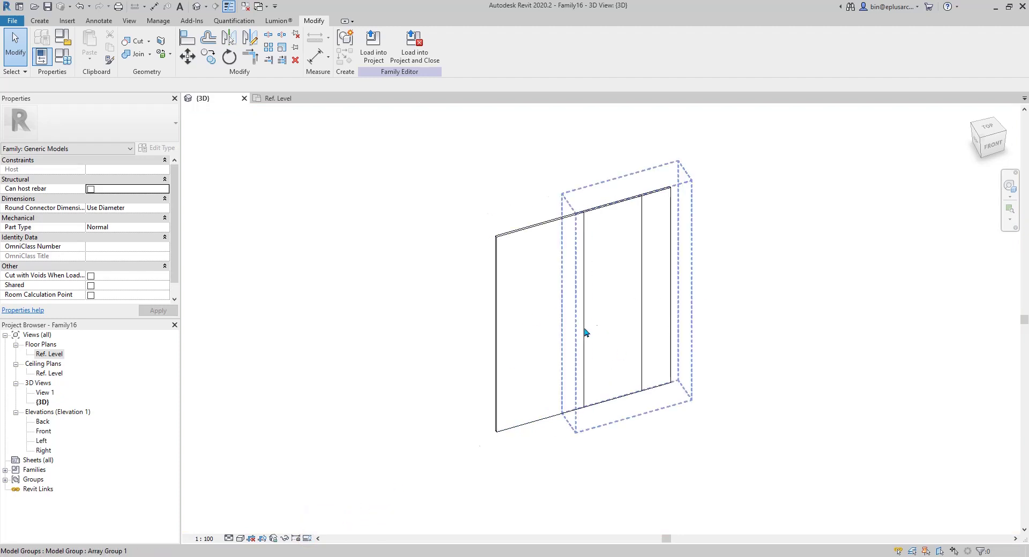
# Temporarily hide both array groups in the 3D view, leaving the standalone panel and the end panel.
pyautogui.click(540, 322)
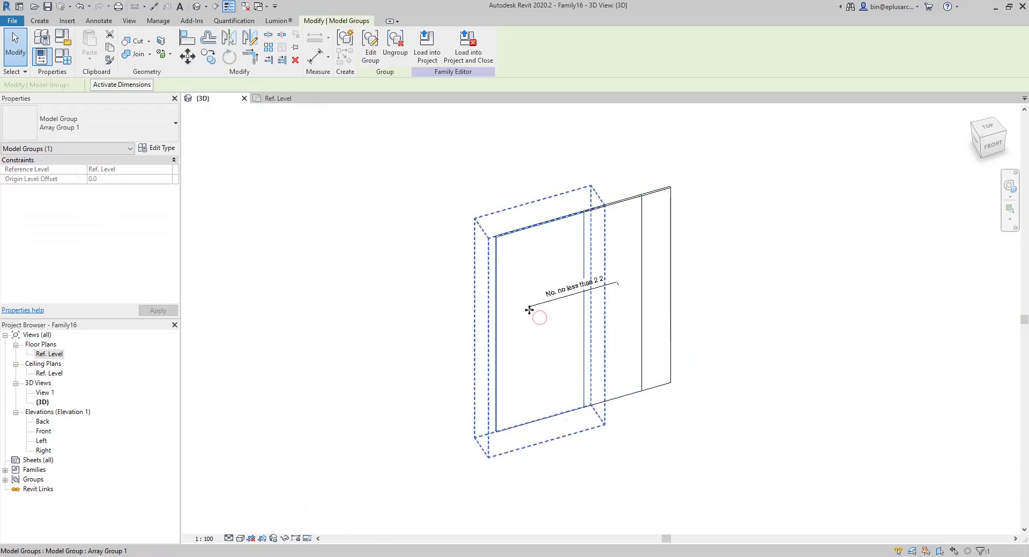
pyautogui.press('h')
pyautogui.press('h')
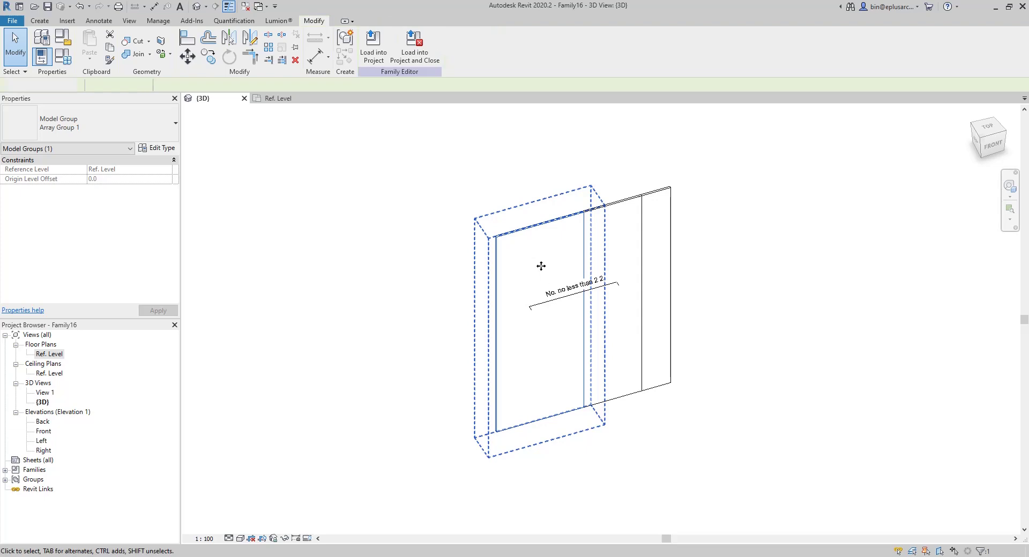
pyautogui.click(628, 260)
pyautogui.press('h')
pyautogui.press('h')
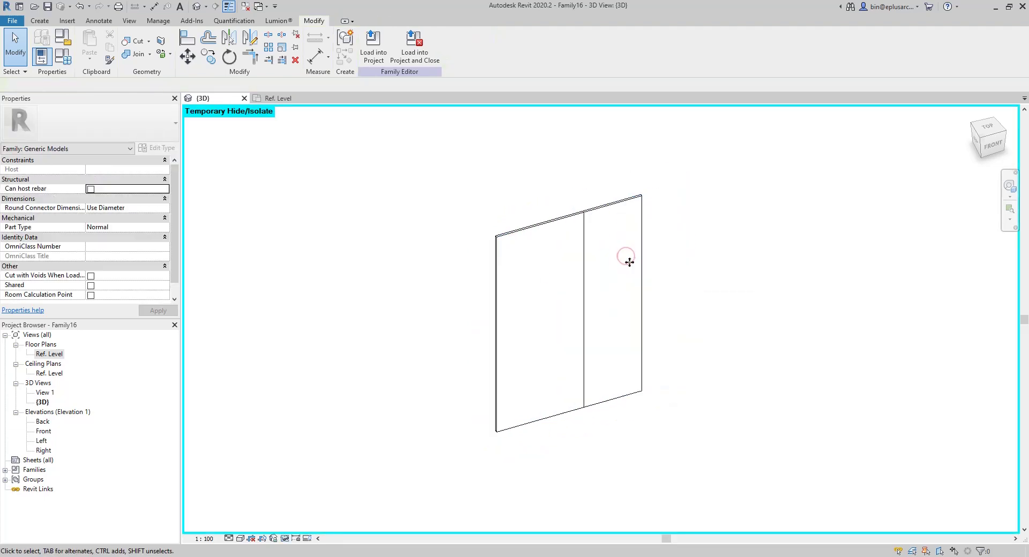
# Associate the standalone panel's Visible property with a new instance parameter named Single Panel Visibility.
pyautogui.click(538, 281)
pyautogui.click(620, 267)
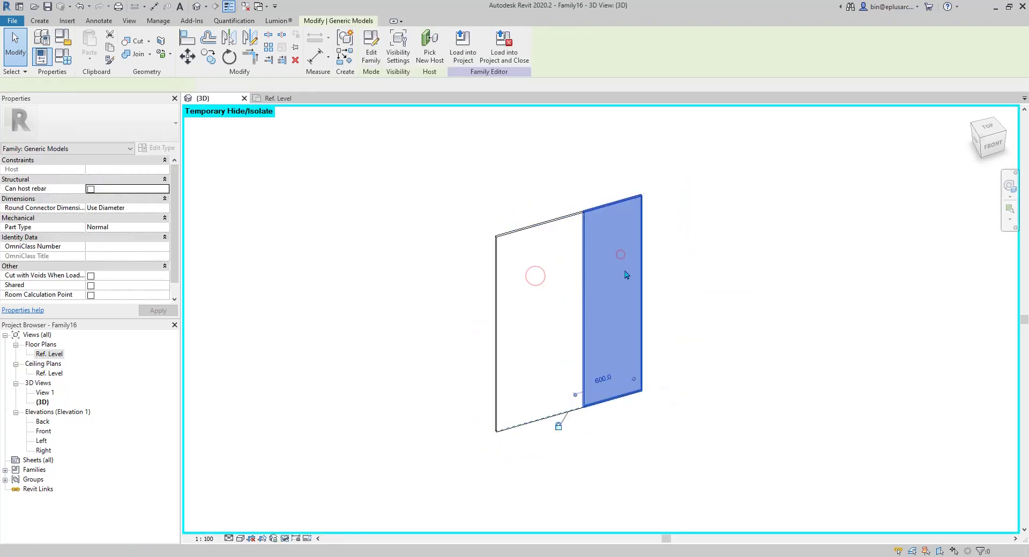
pyautogui.click(542, 287)
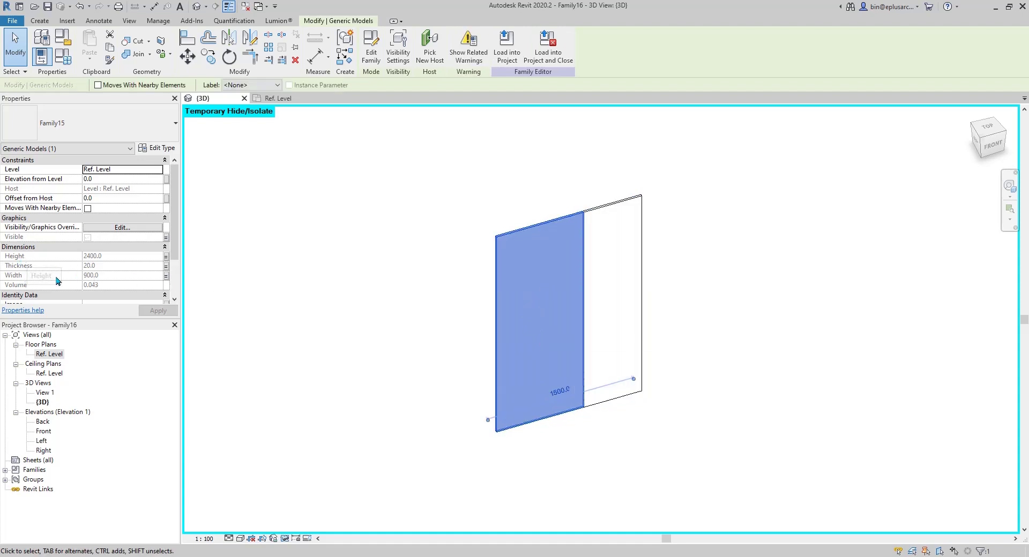
pyautogui.moveTo(171, 248); pyautogui.dragTo(175, 272)
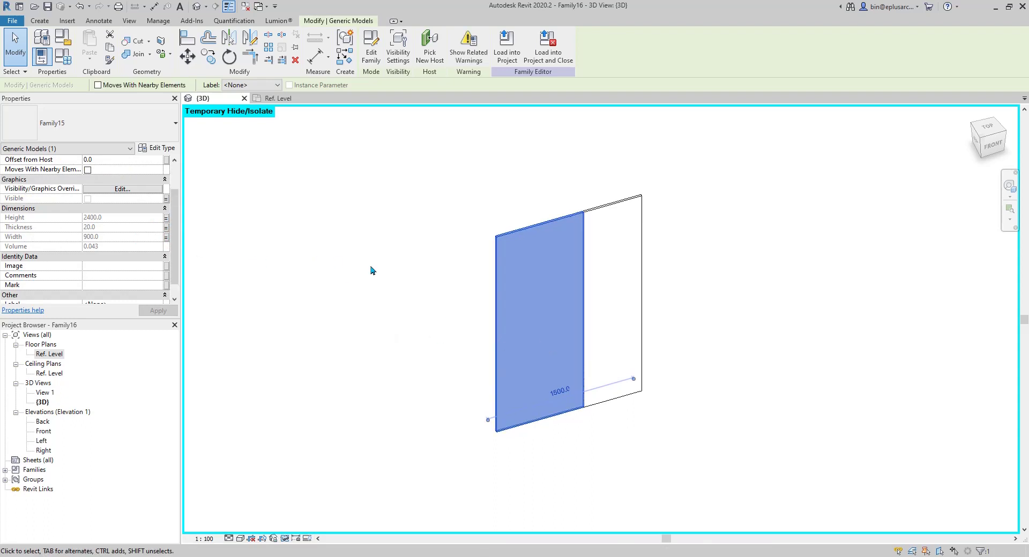
pyautogui.moveTo(371, 271); pyautogui.dragTo(404, 289, button='middle')
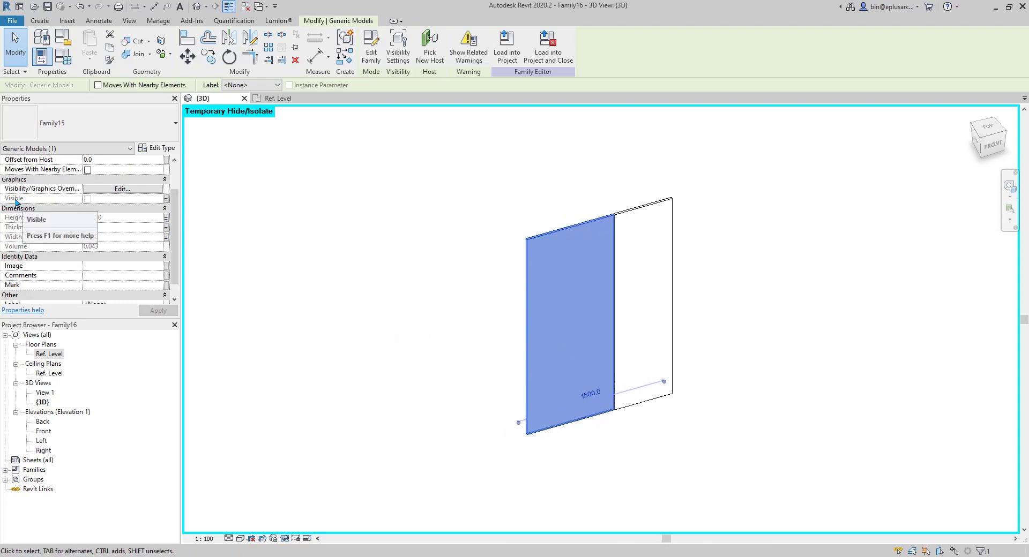
pyautogui.click(166, 199)
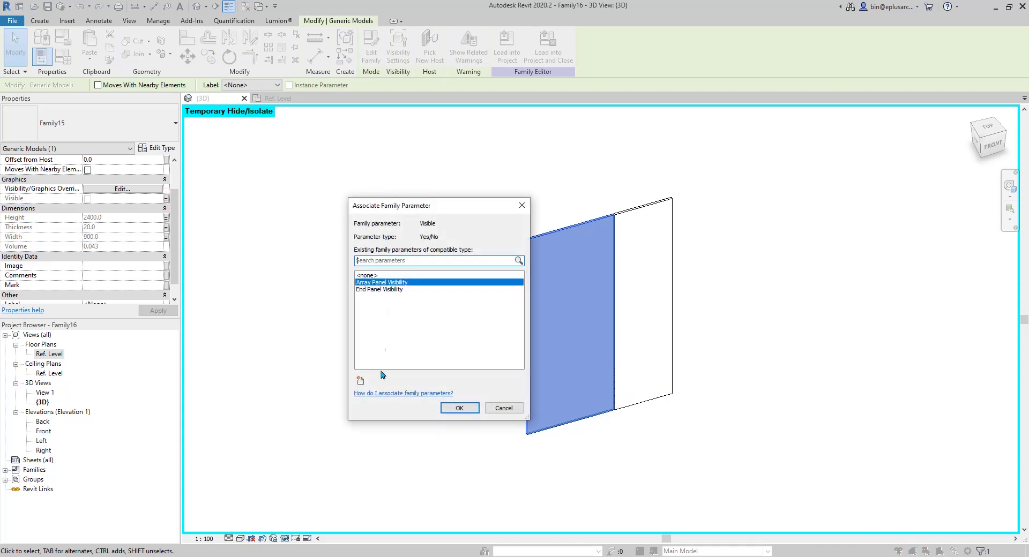
pyautogui.click(360, 381)
pyautogui.write('S')
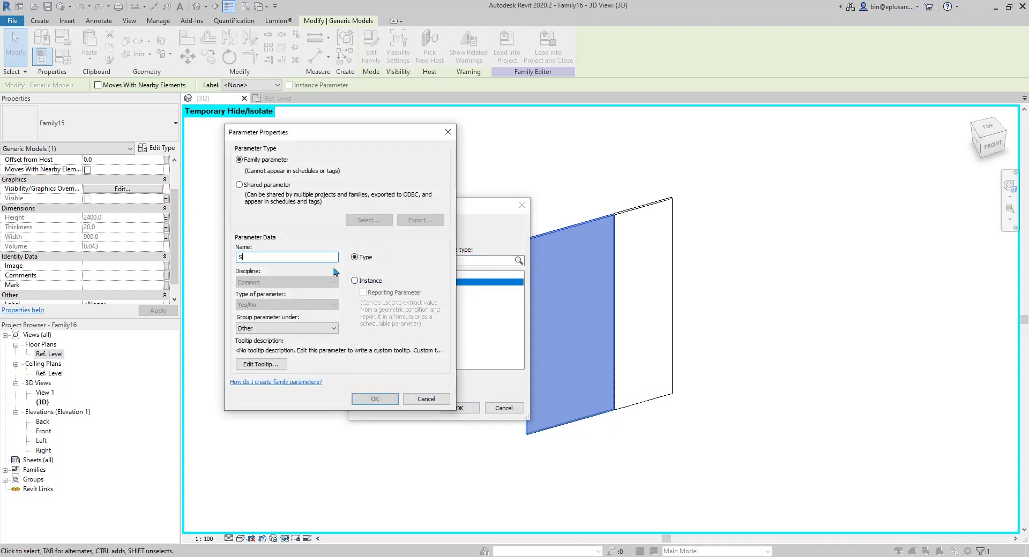
pyautogui.write('ingle Panel Visibility')
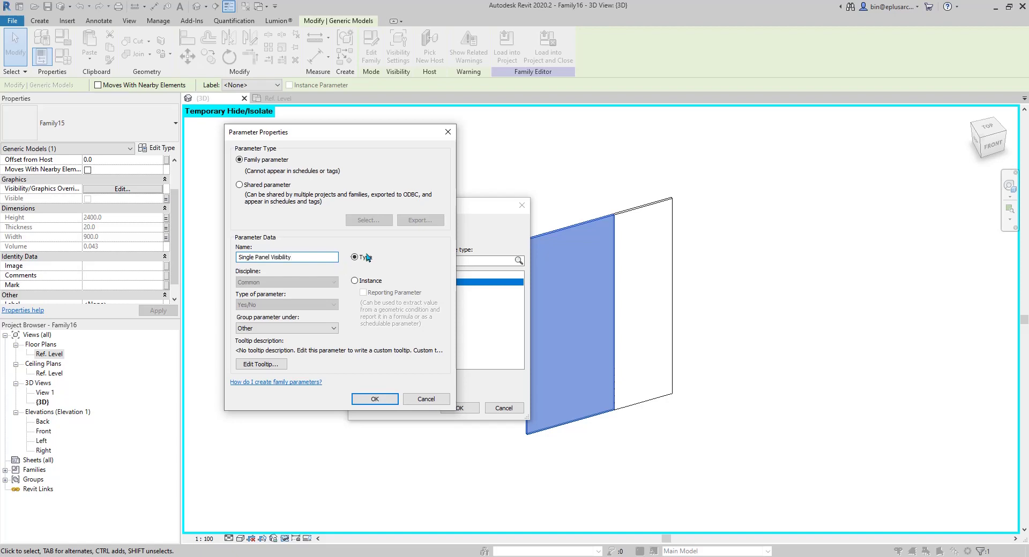
pyautogui.click(355, 281)
pyautogui.click(381, 399)
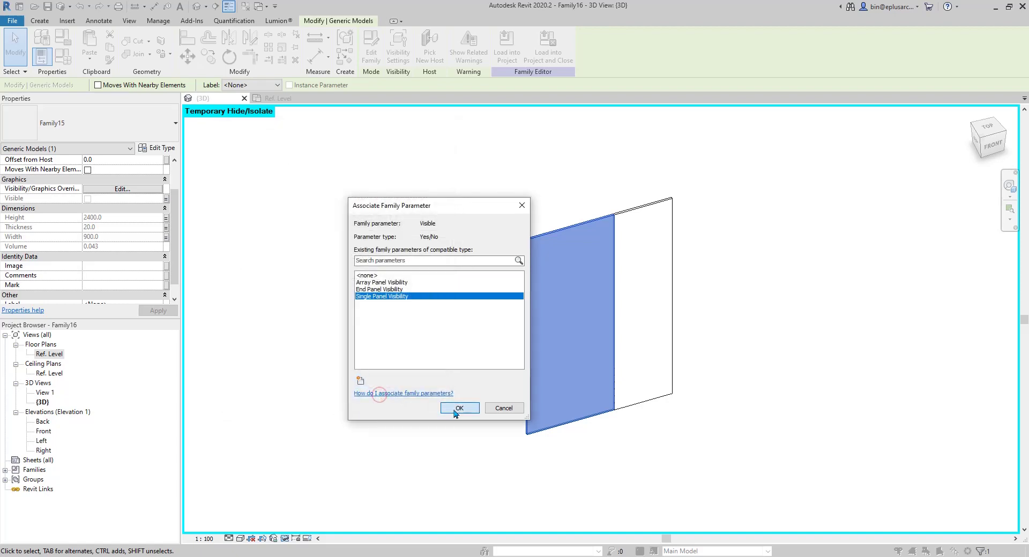
pyautogui.click(455, 408)
pyautogui.moveTo(179, 252); pyautogui.dragTo(177, 227)
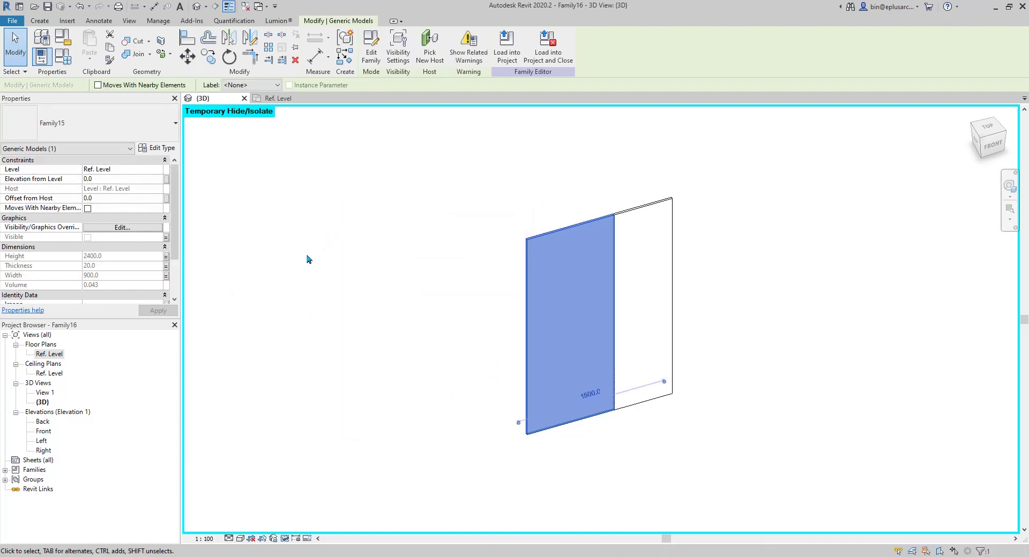
# Give Single Panel Visibility the formula and(Length < (Single Panel Width * 2), Length > Single Panel Width) in the family types.
pyautogui.click(50, 56)
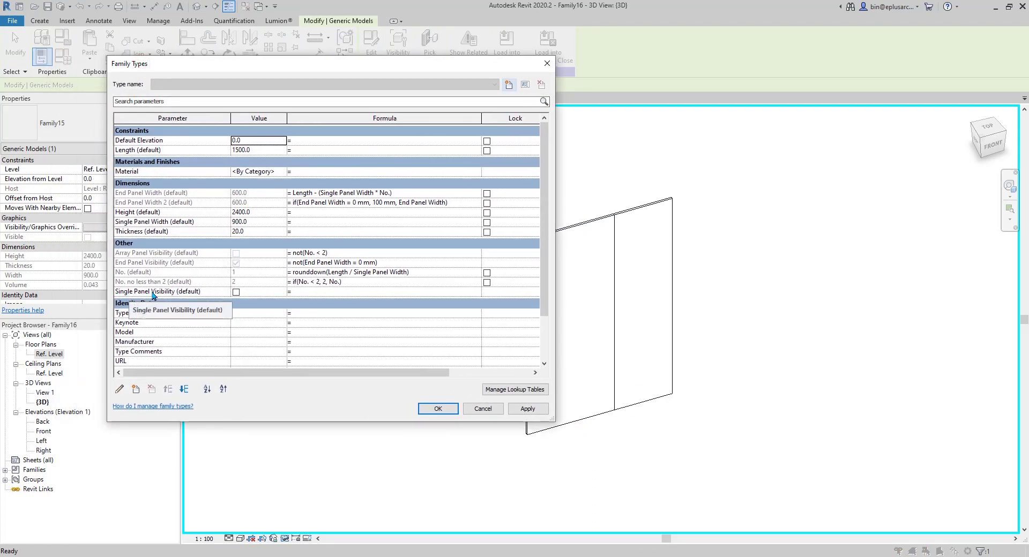
pyautogui.click(315, 292)
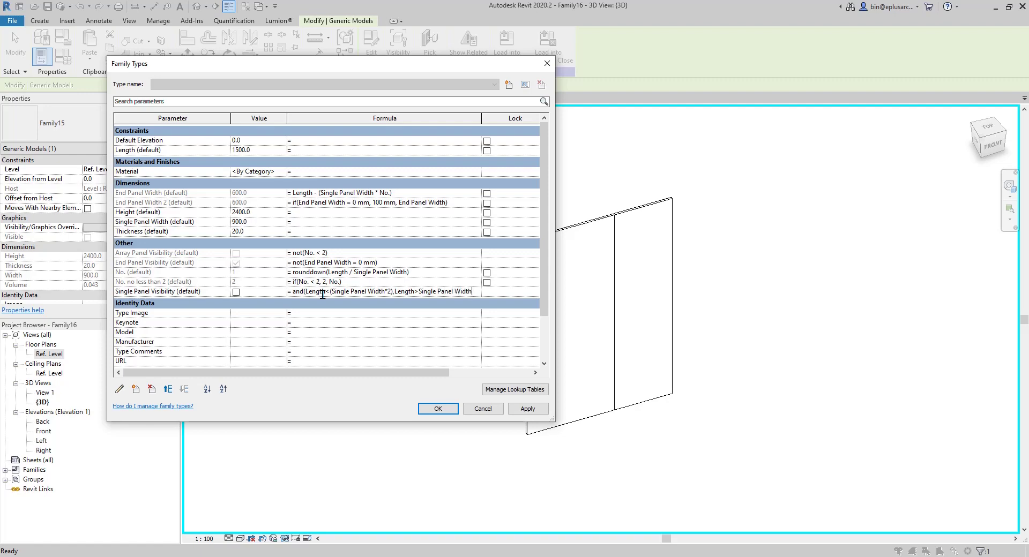
pyautogui.click(382, 333)
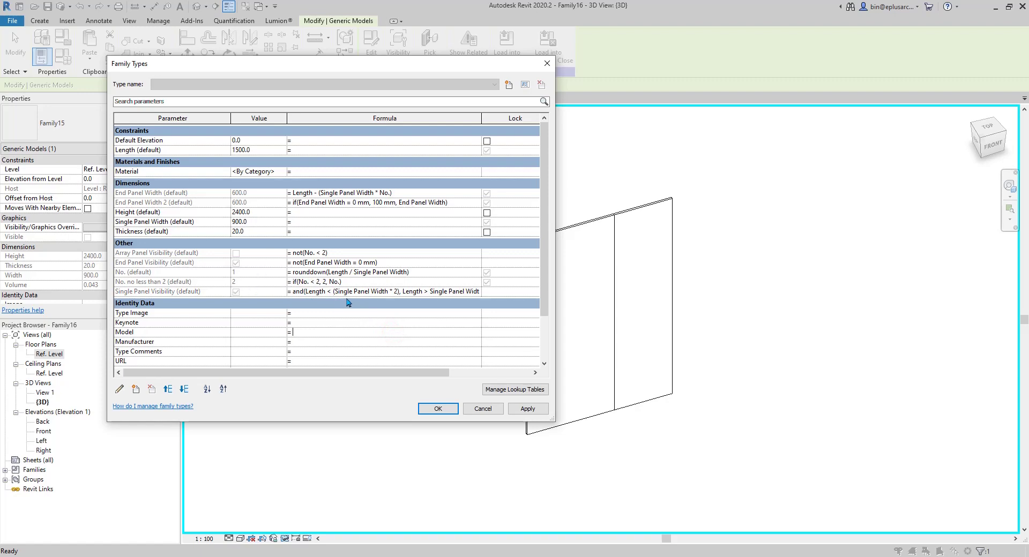
pyautogui.click(438, 408)
pyautogui.click(590, 360)
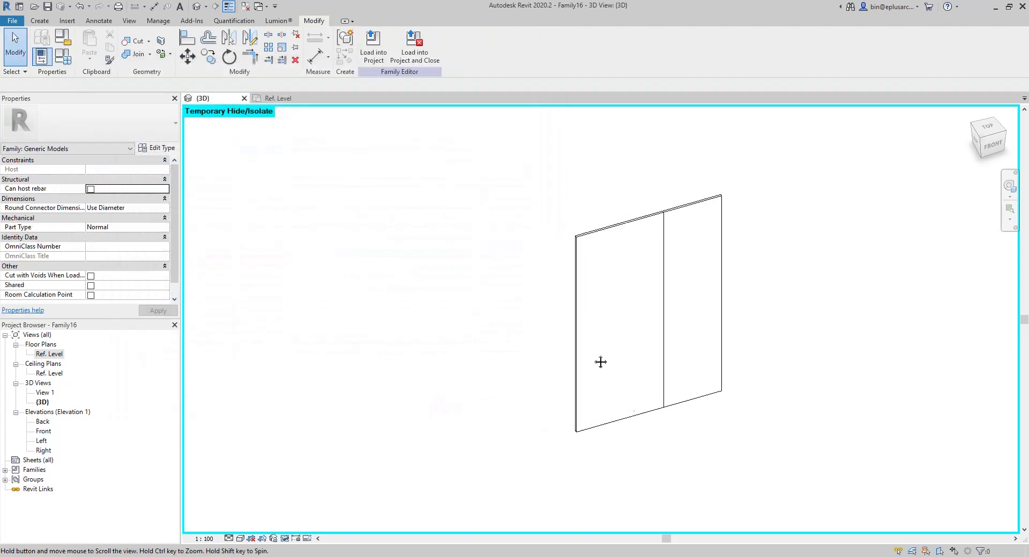
# Set the family's Length to 2700 and accept the change.
pyautogui.click(112, 60)
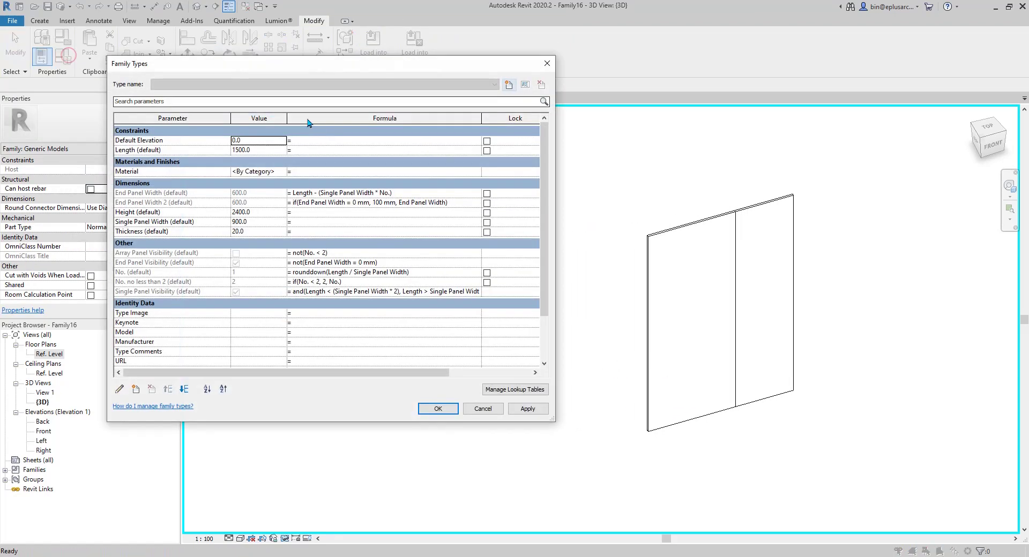
pyautogui.click(271, 150)
pyautogui.write('2700')
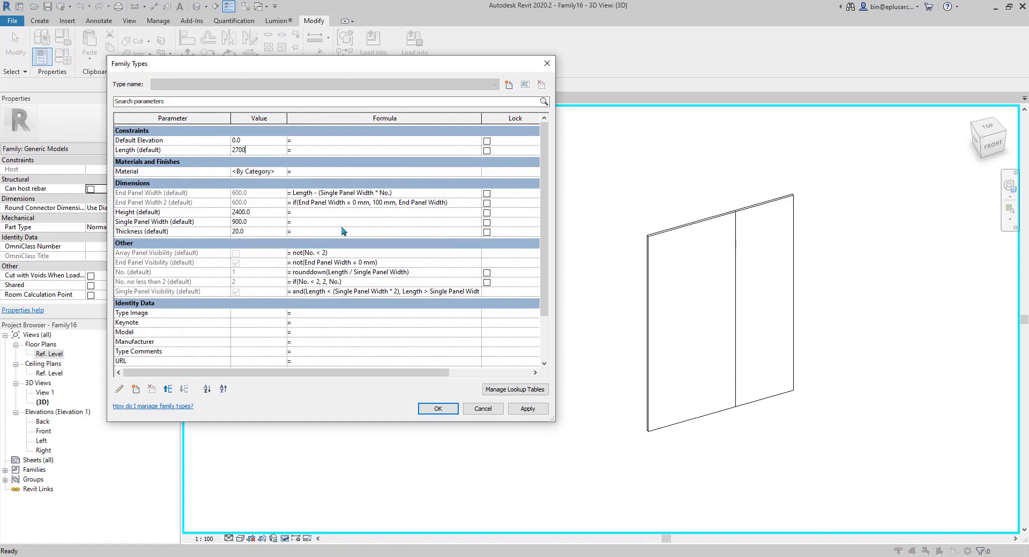
pyautogui.click(528, 408)
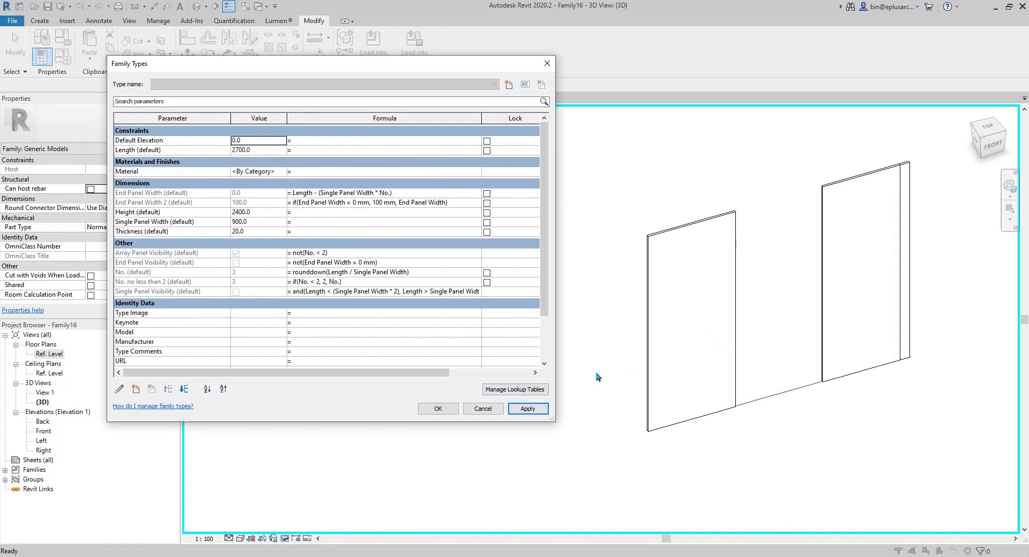
pyautogui.click(437, 409)
pyautogui.click(444, 410)
pyautogui.moveTo(559, 302); pyautogui.dragTo(598, 298, button='middle')
# Reset the temporary hide in the 3D view and turn Preview Visibility on.
pyautogui.press('h')
pyautogui.press('r')
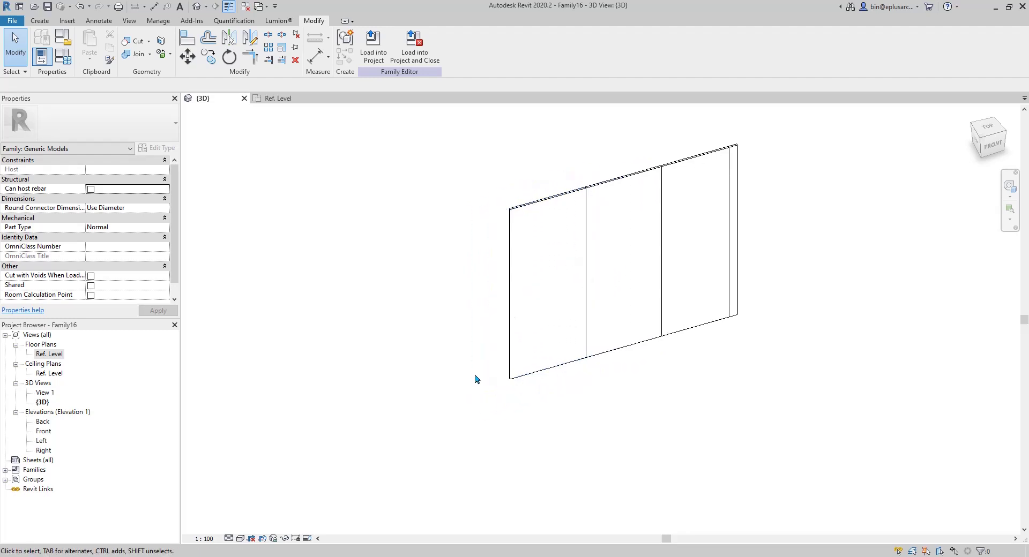
pyautogui.click(307, 539)
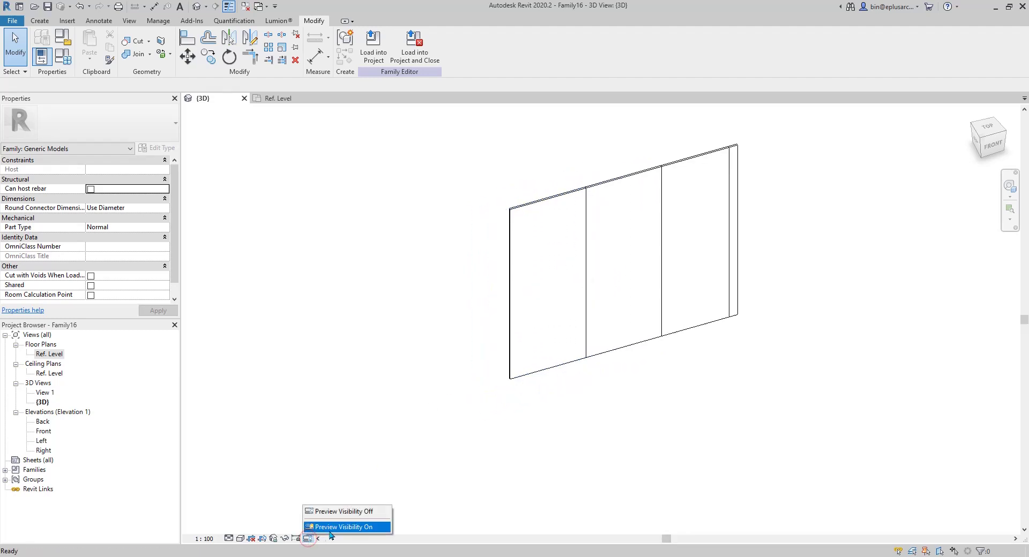
pyautogui.click(357, 531)
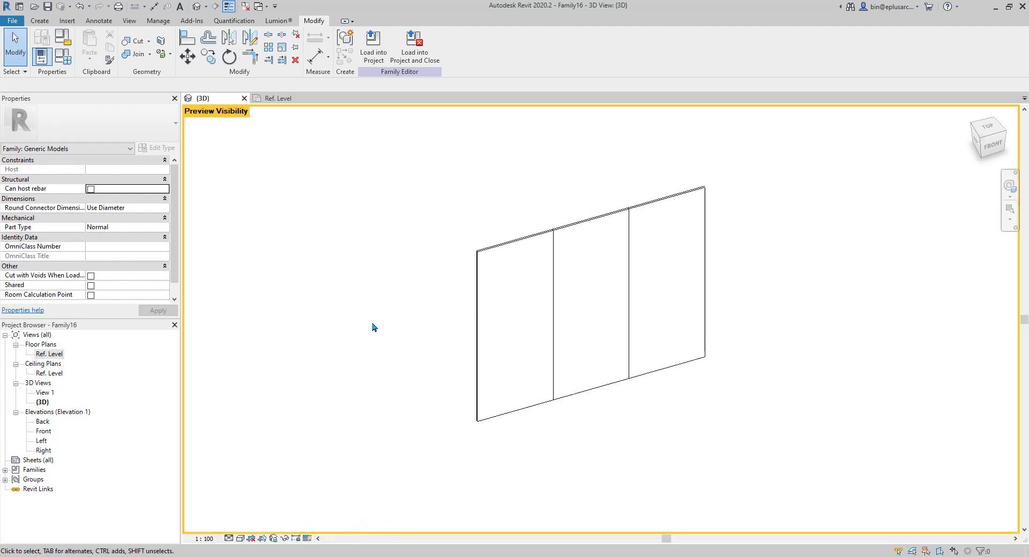
pyautogui.moveTo(372, 326); pyautogui.dragTo(540, 337, button='middle')
# Test the family at Length values of 3000 and 2400, applying each one.
pyautogui.click(63, 55)
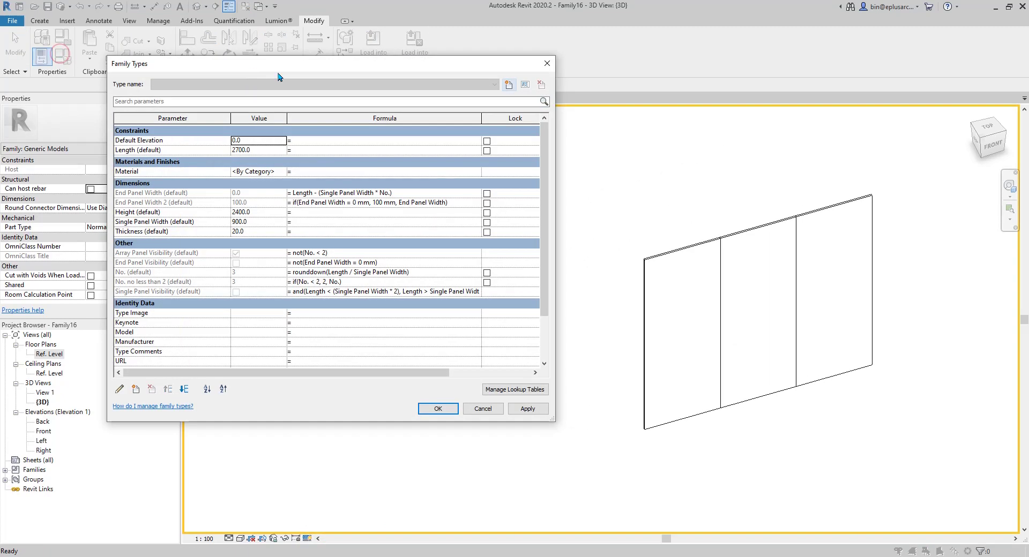
pyautogui.moveTo(322, 65); pyautogui.dragTo(351, 75)
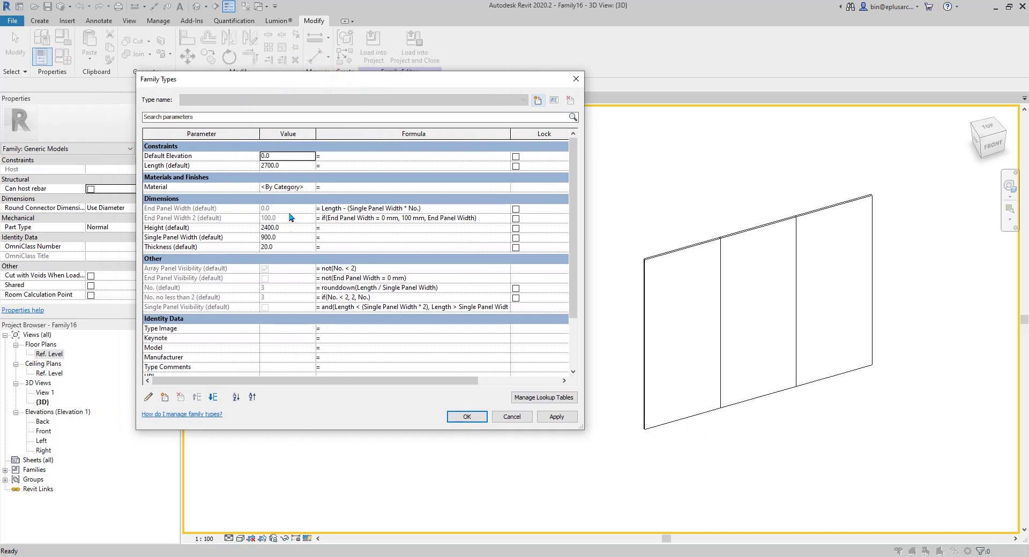
pyautogui.click(293, 163)
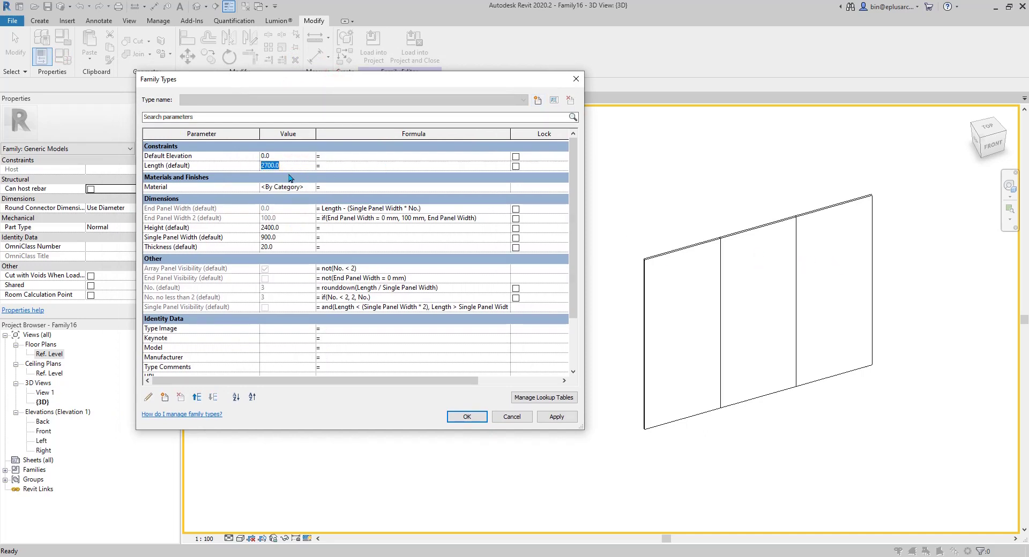
pyautogui.write('3000')
pyautogui.click(553, 421)
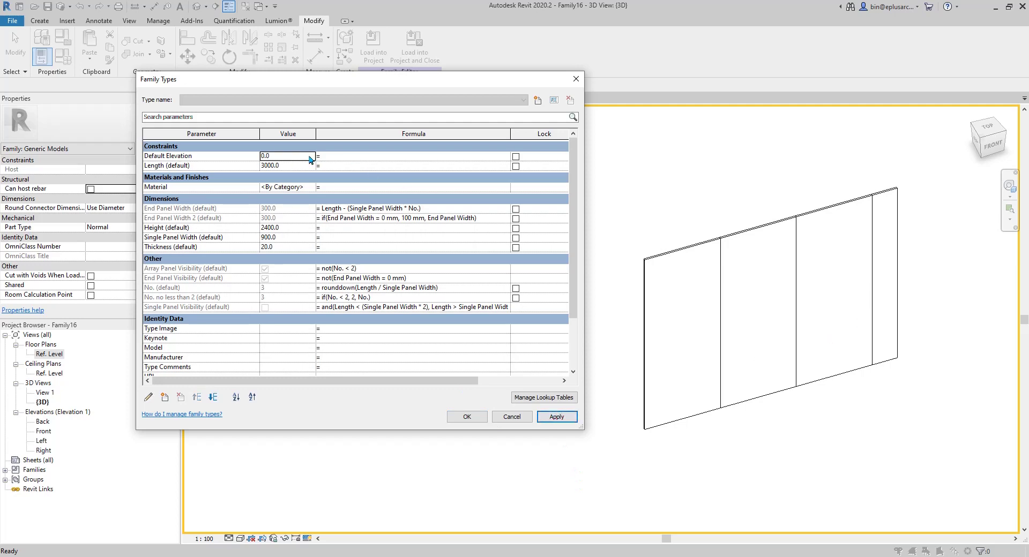
pyautogui.click(300, 167)
pyautogui.write('2400')
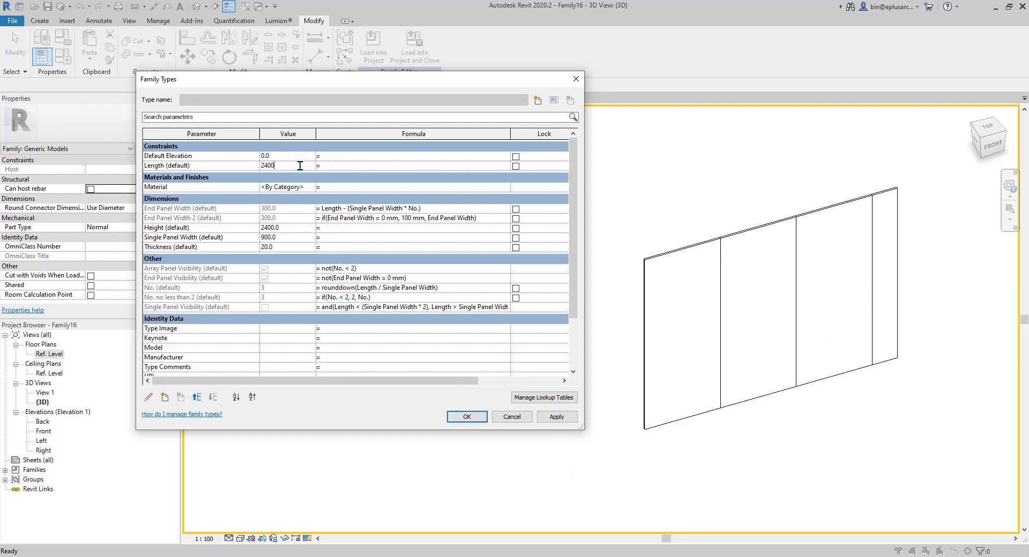
pyautogui.click(572, 422)
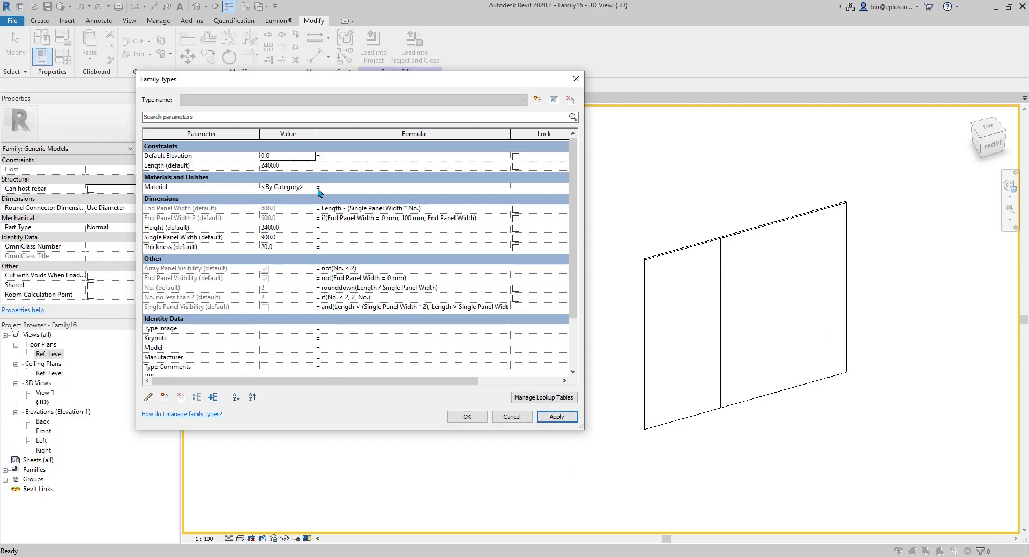
# Test the family at Length values of 1800 and 1700, applying each one.
pyautogui.click(299, 167)
pyautogui.write('1800')
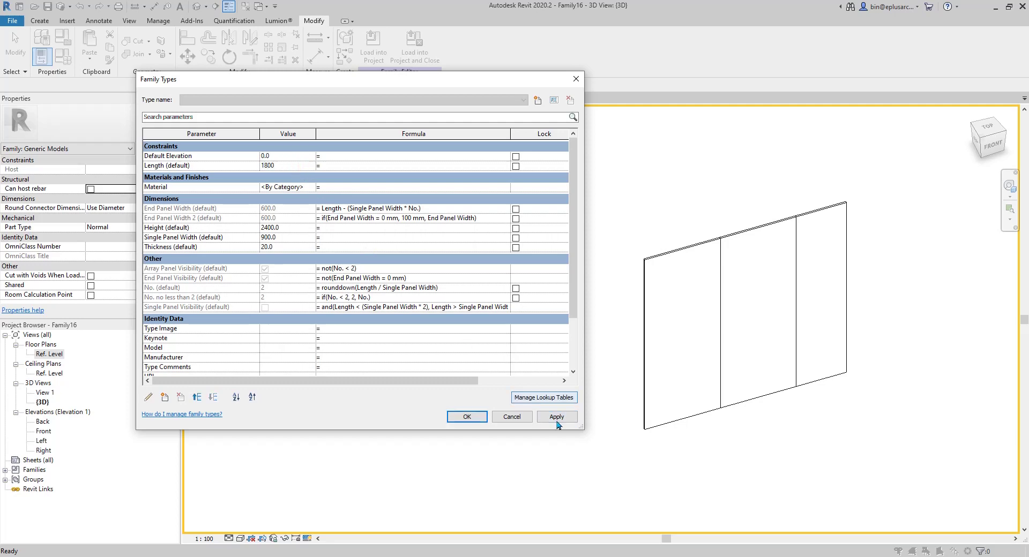
pyautogui.click(557, 422)
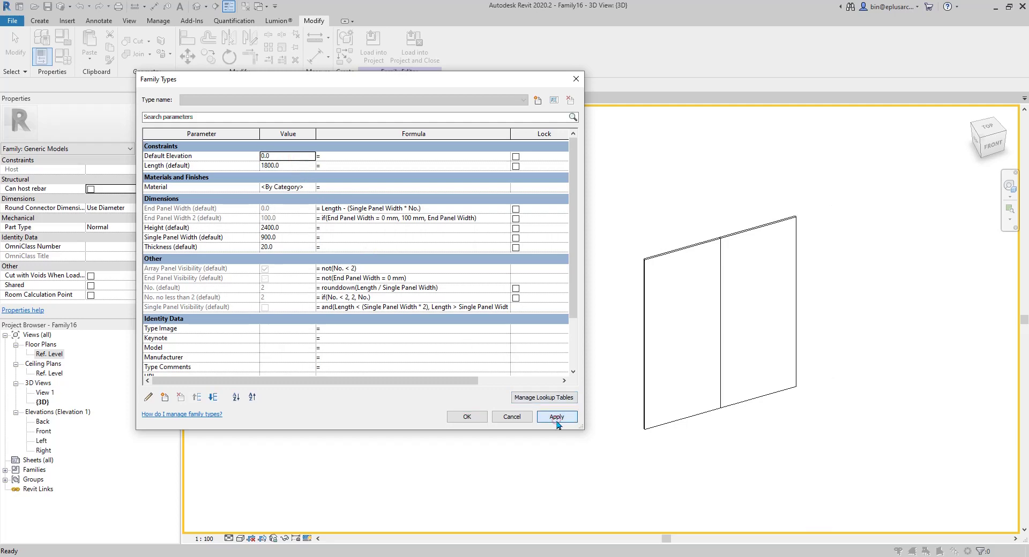
pyautogui.click(290, 168)
pyautogui.write('1700')
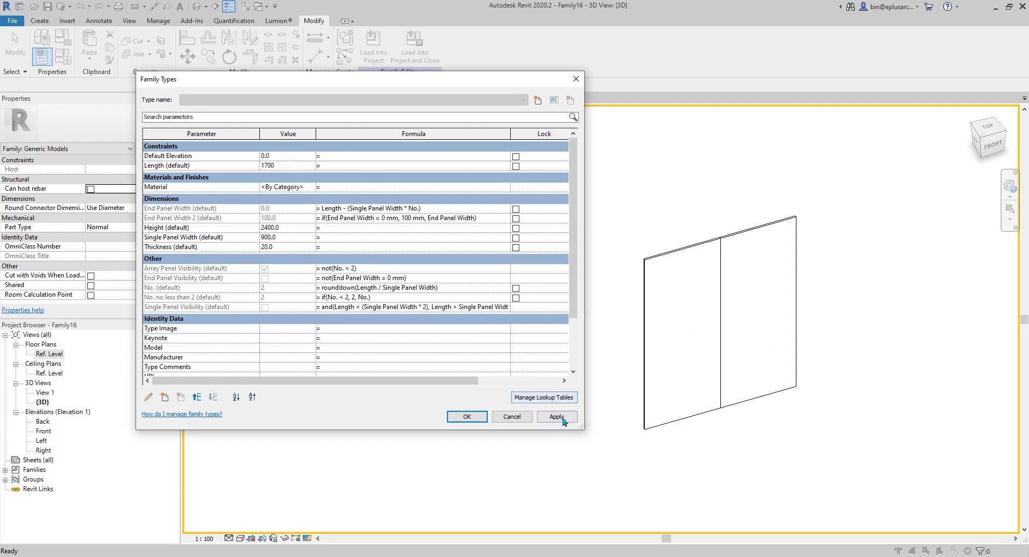
pyautogui.click(557, 417)
# Test the family at a Length of 900, equal to one full panel width.
pyautogui.click(298, 167)
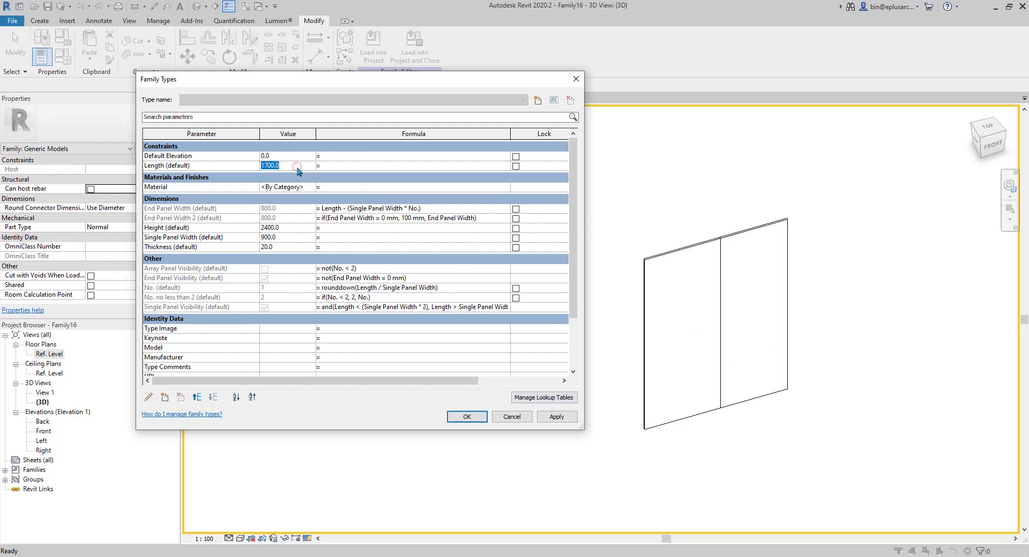
pyautogui.write('900')
pyautogui.click(557, 417)
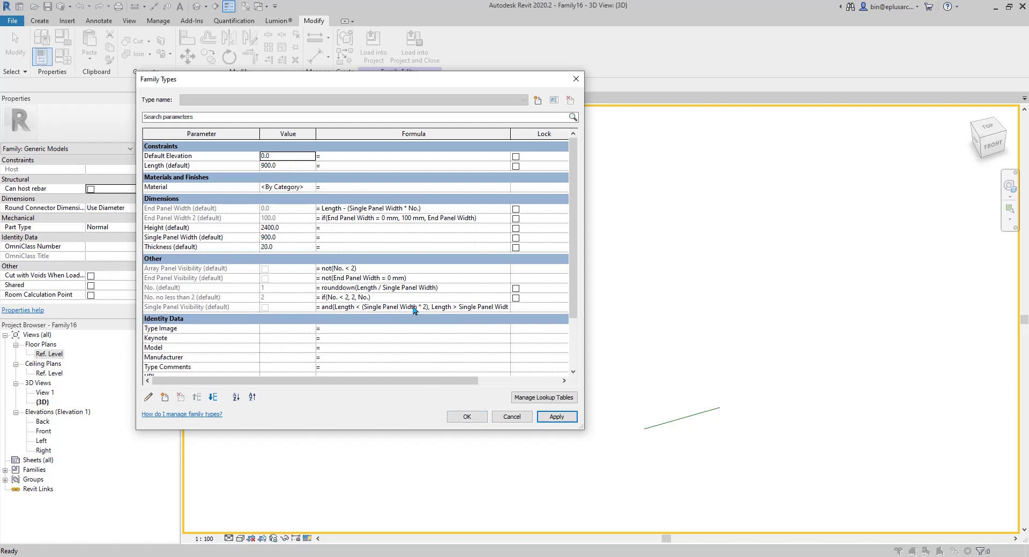
# Change the Single Panel Visibility formula to and(Length < (Single Panel Width * 2), not(Length < Single Panel Width)) and accept it.
pyautogui.moveTo(700, 277); pyautogui.dragTo(702, 277)
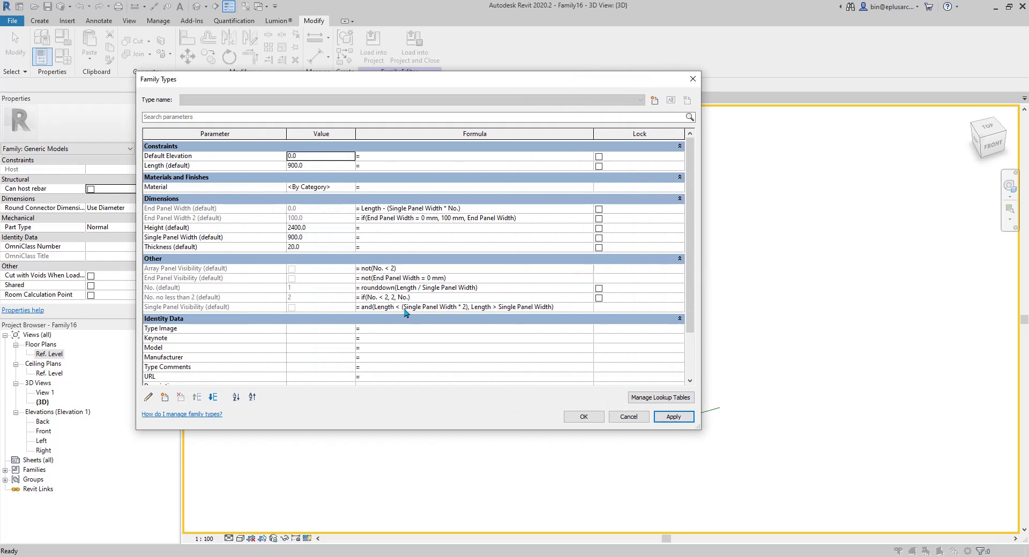
pyautogui.click(472, 307)
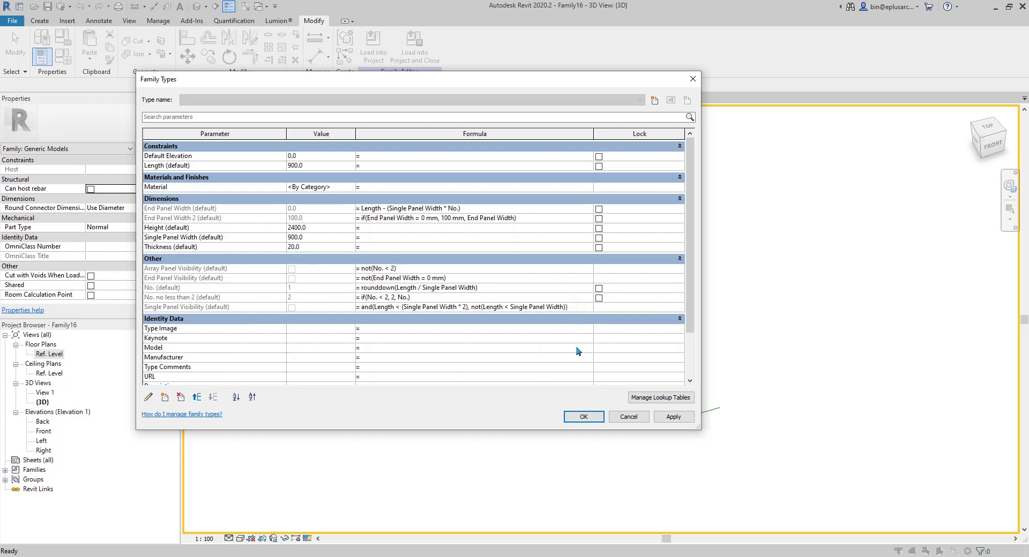
pyautogui.click(583, 417)
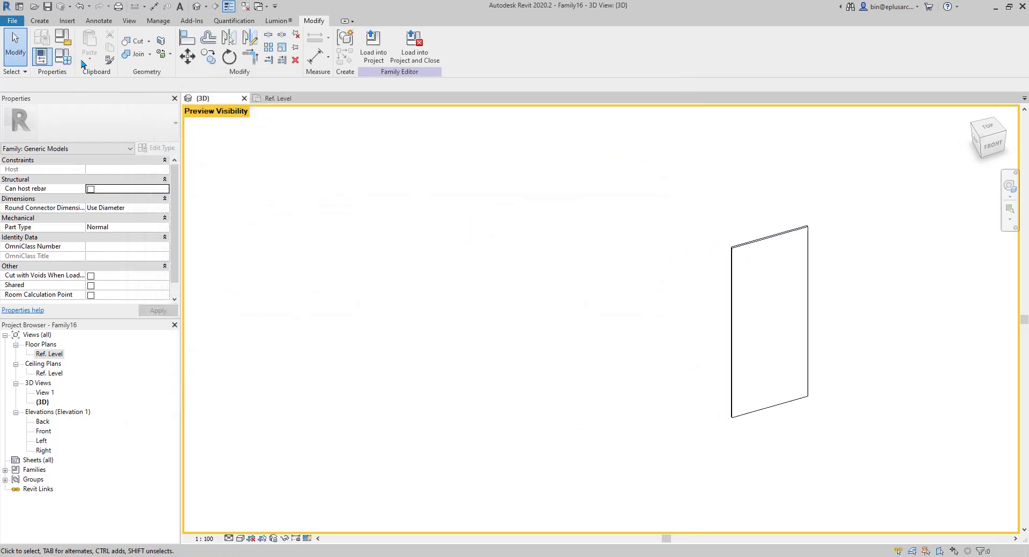
# Set the family's Length to 1200 in the family types and apply it.
pyautogui.press('f')
pyautogui.press('t')
pyautogui.click(322, 165)
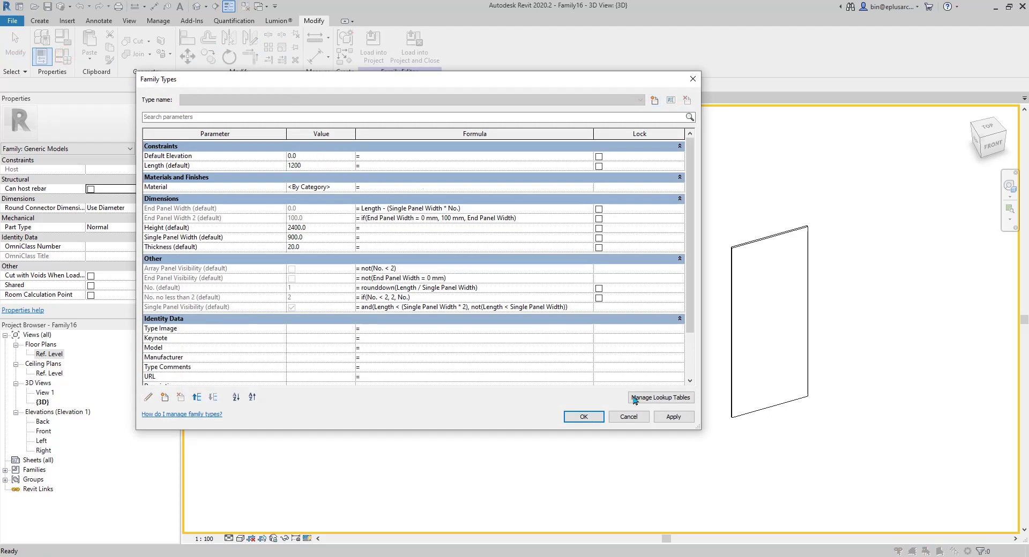
pyautogui.click(675, 417)
# Test the family at Length values of 900 and 600, applying each one.
pyautogui.click(332, 167)
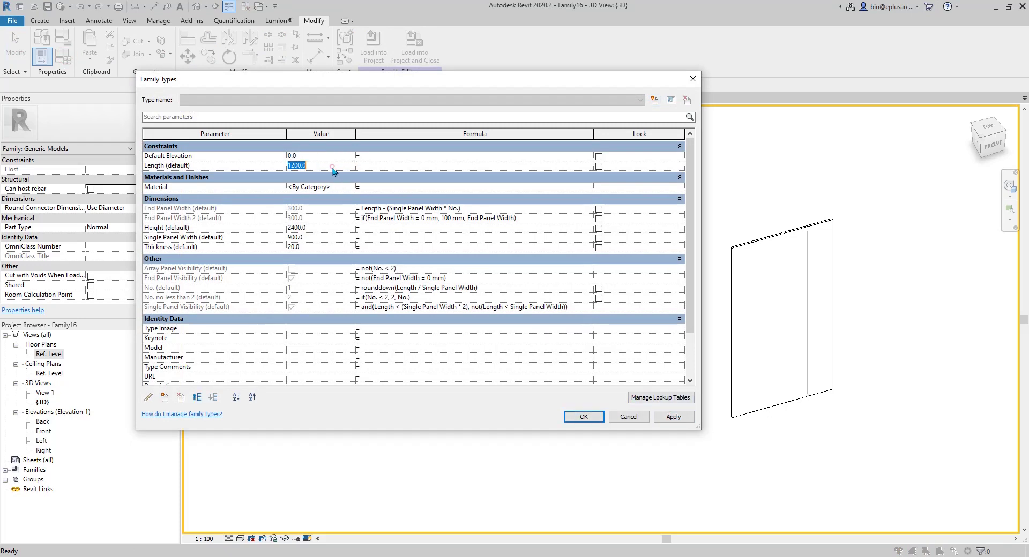
pyautogui.click(672, 418)
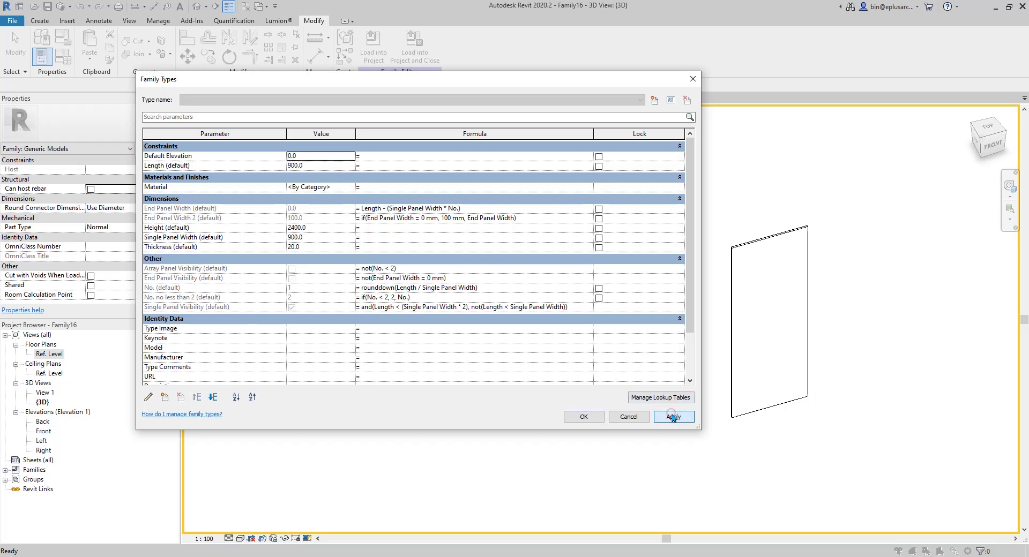
pyautogui.click(319, 167)
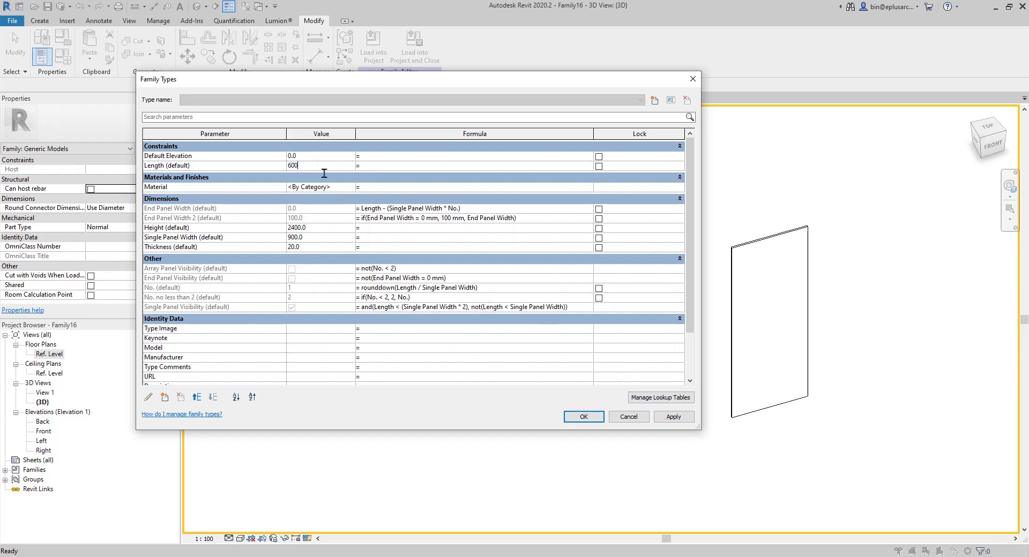
pyautogui.write('600')
pyautogui.click(676, 418)
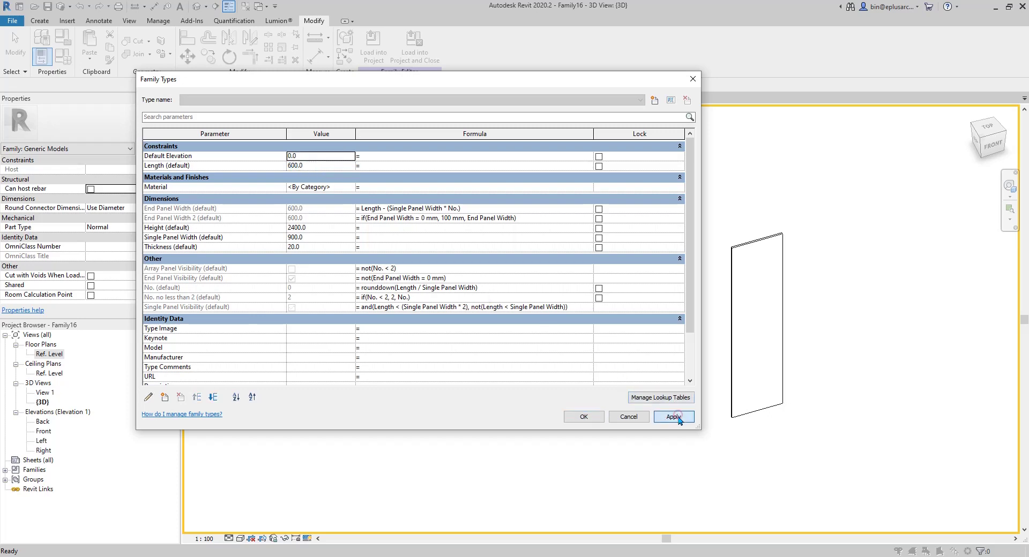
# Set the family's Length to 2700, accept the family types, and close the inactive views.
pyautogui.click(333, 168)
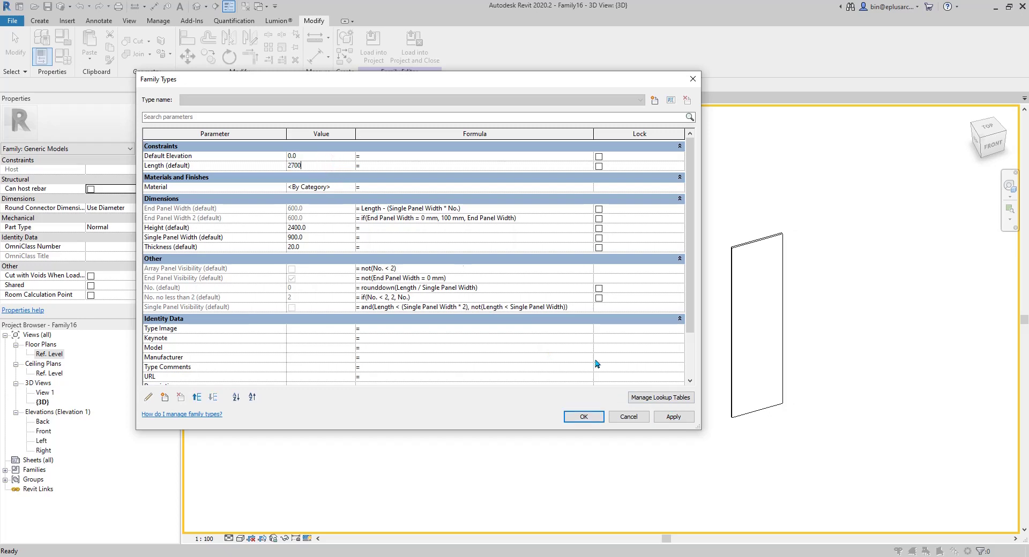
pyautogui.click(683, 418)
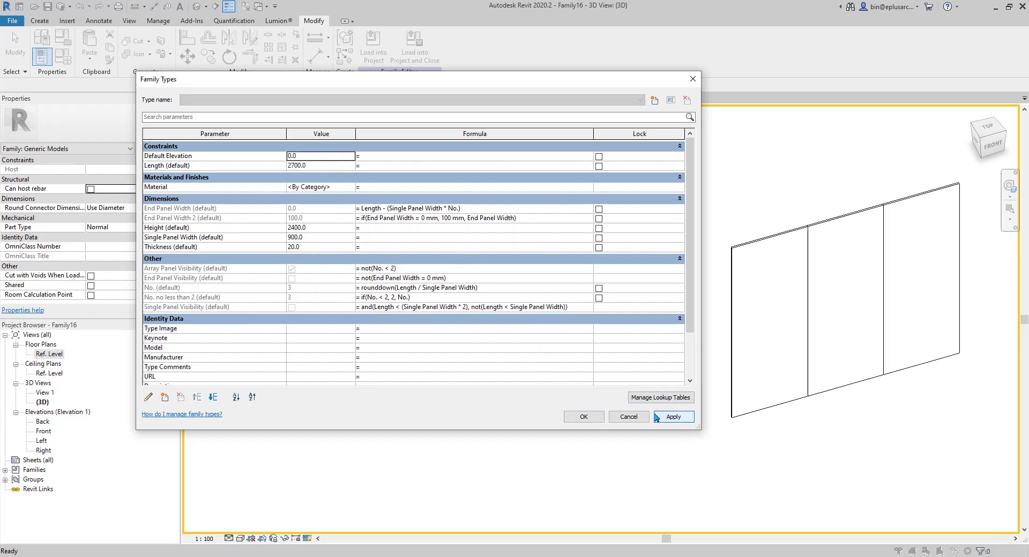
pyautogui.click(583, 417)
pyautogui.moveTo(583, 422); pyautogui.dragTo(412, 323, button='middle')
pyautogui.click(244, 6)
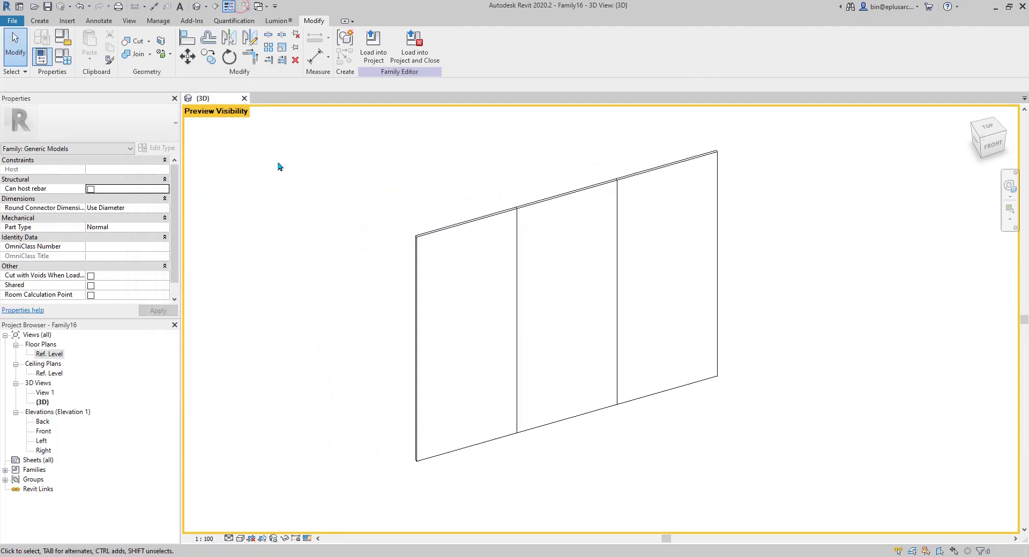
pyautogui.moveTo(278, 165); pyautogui.dragTo(277, 206, button='middle')
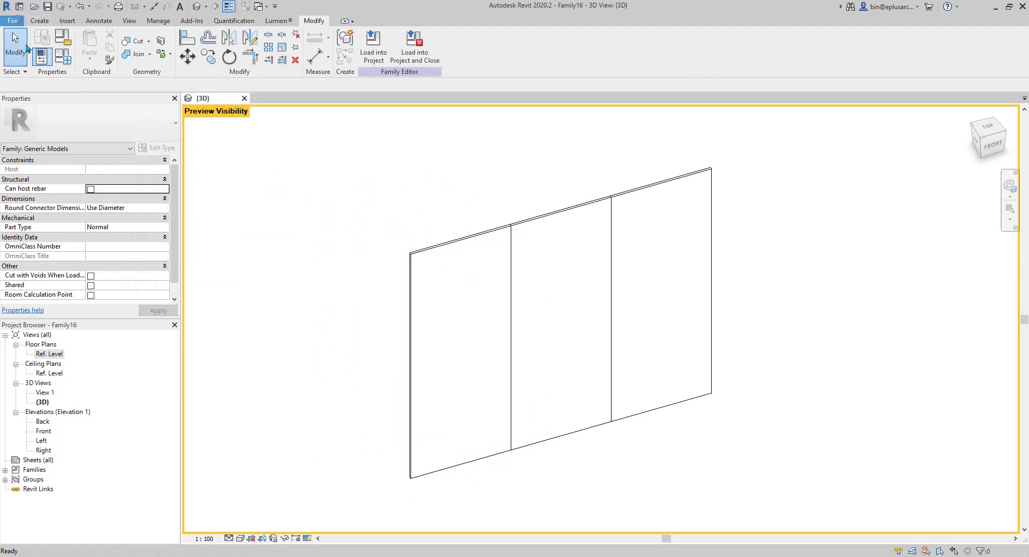
# Create a new project from the Architectural Template.
pyautogui.click(13, 22)
pyautogui.moveTo(68, 73)
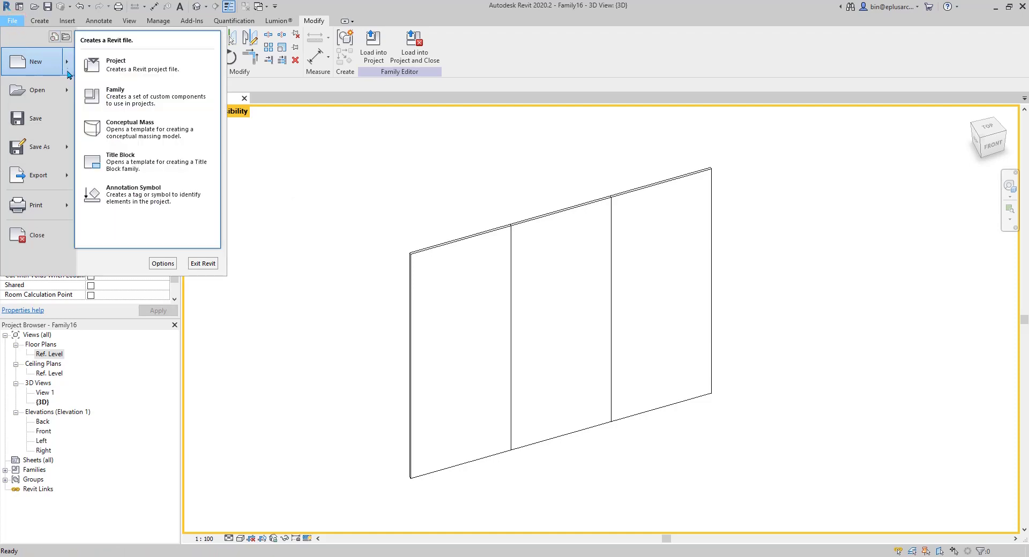
pyautogui.click(140, 67)
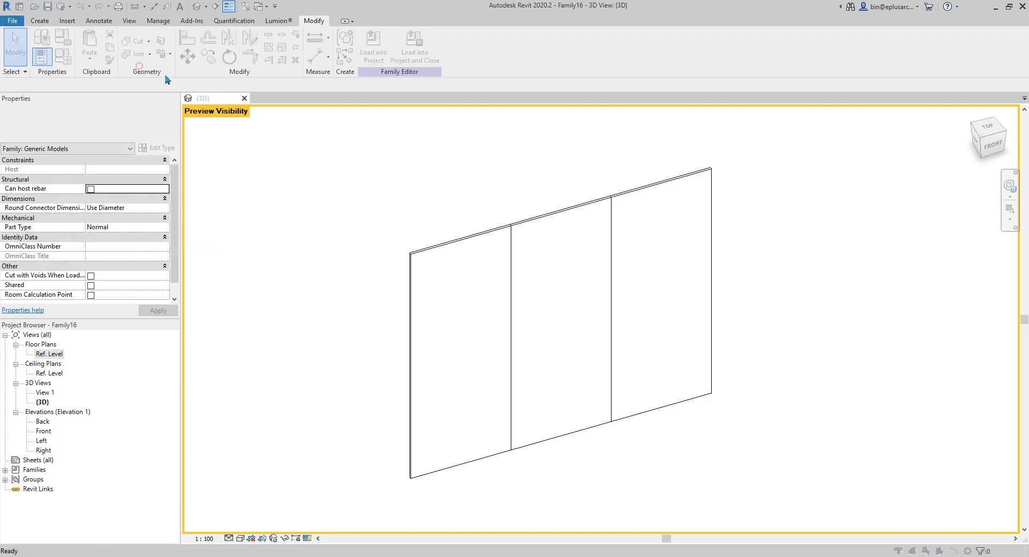
pyautogui.click(271, 237)
pyautogui.click(203, 244)
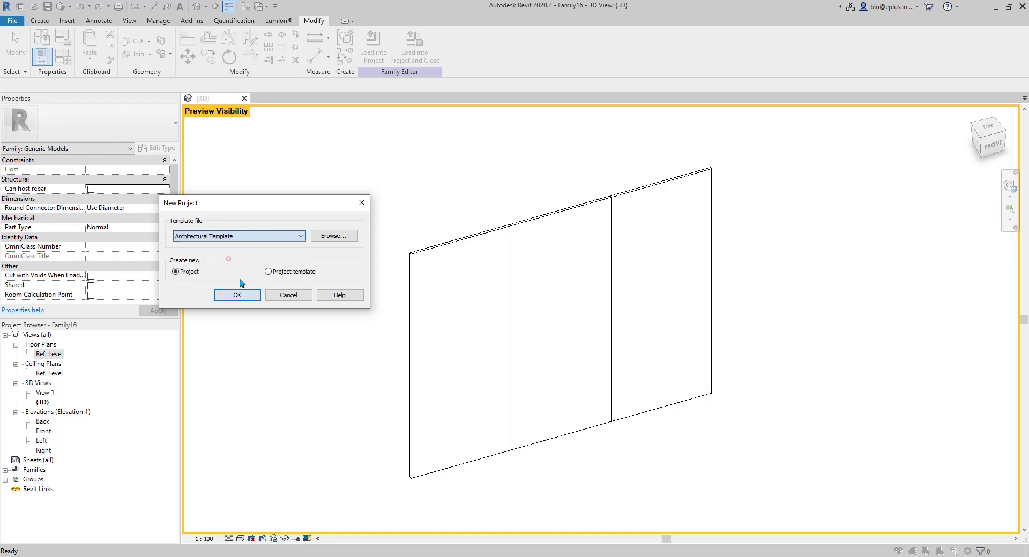
pyautogui.click(241, 293)
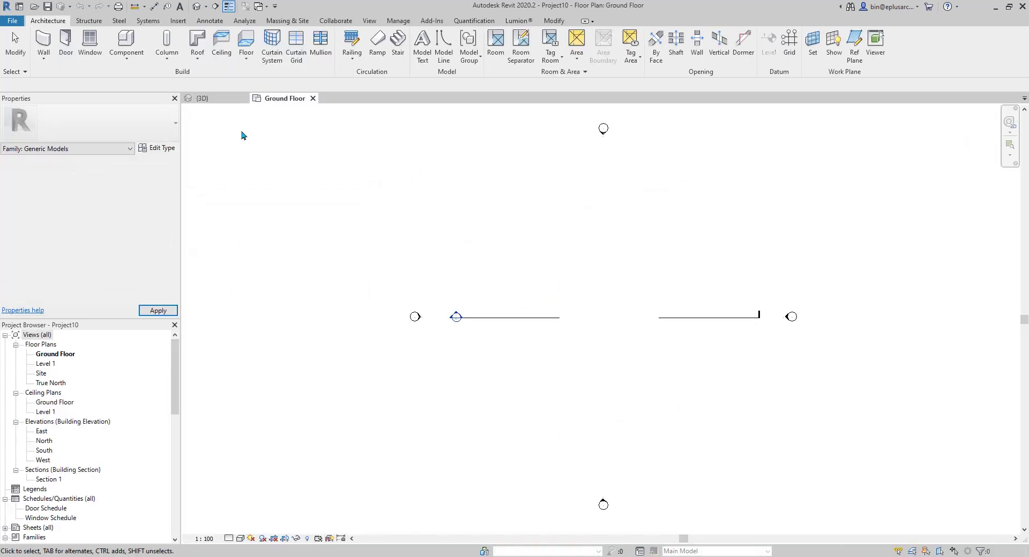
# Load the panel family into the new project and place a horizontal 13000 mm run on the Ground Floor plan.
pyautogui.click(223, 98)
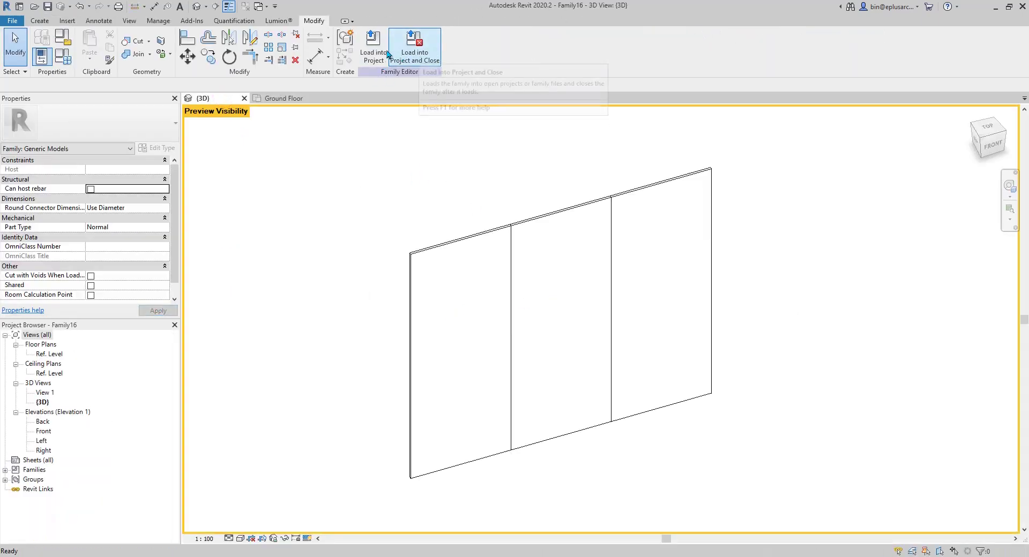
pyautogui.click(373, 48)
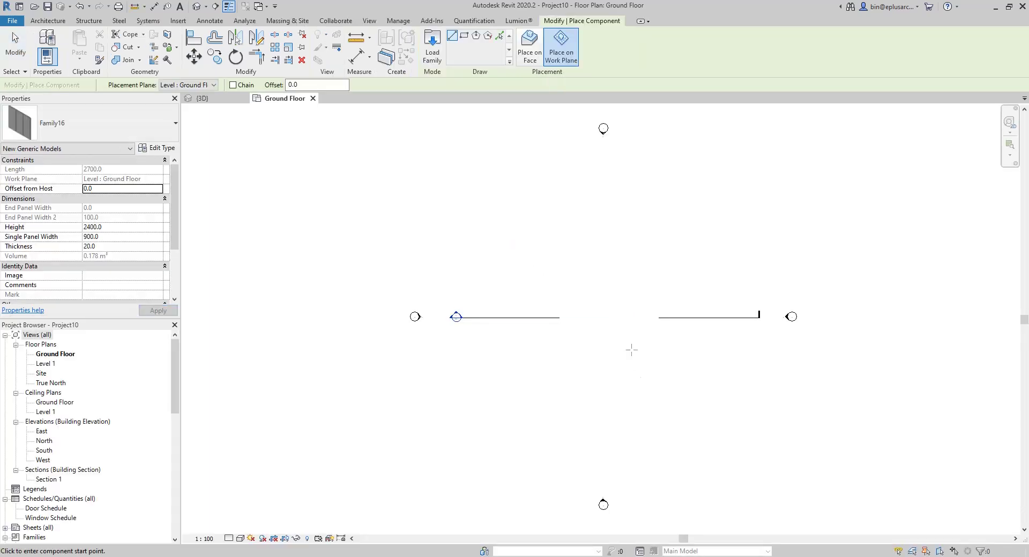
pyautogui.click(490, 315)
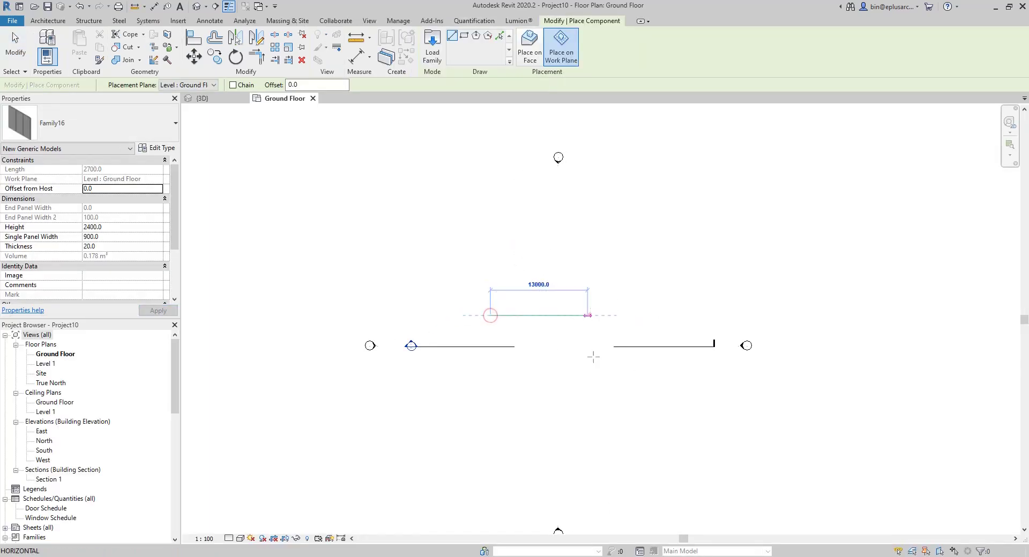
pyautogui.click(587, 315)
pyautogui.press('Escape')
# Show the project in 3D and shorten the panel run from its far end to 9200 mm and about 6500 mm.
pyautogui.click(198, 6)
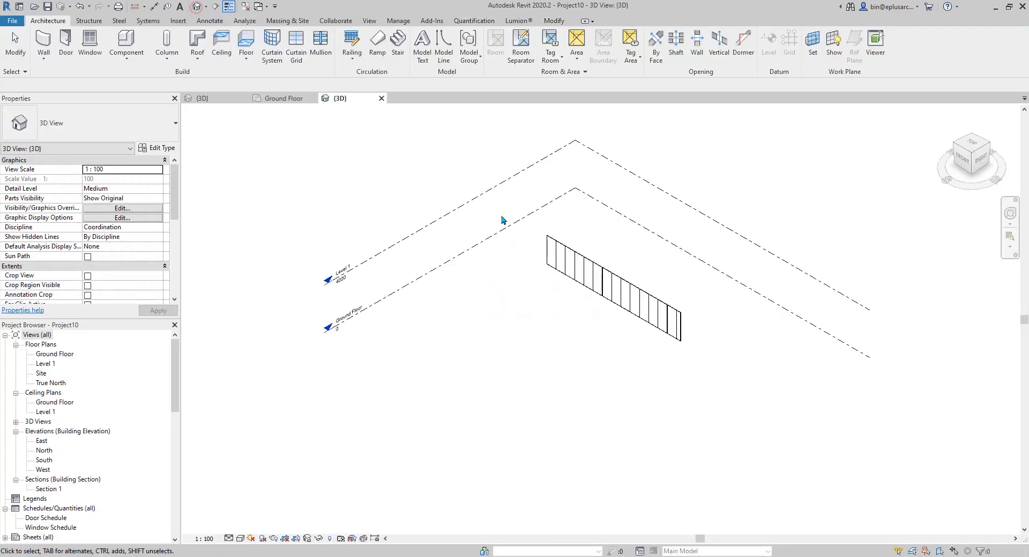
pyautogui.keyDown('shift'); pyautogui.moveTo(501, 220); pyautogui.dragTo(673, 241, button='middle'); pyautogui.keyUp('shift')
pyautogui.click(538, 360)
pyautogui.moveTo(673, 241); pyautogui.dragTo(663, 228)
pyautogui.moveTo(578, 258); pyautogui.dragTo(577, 262)
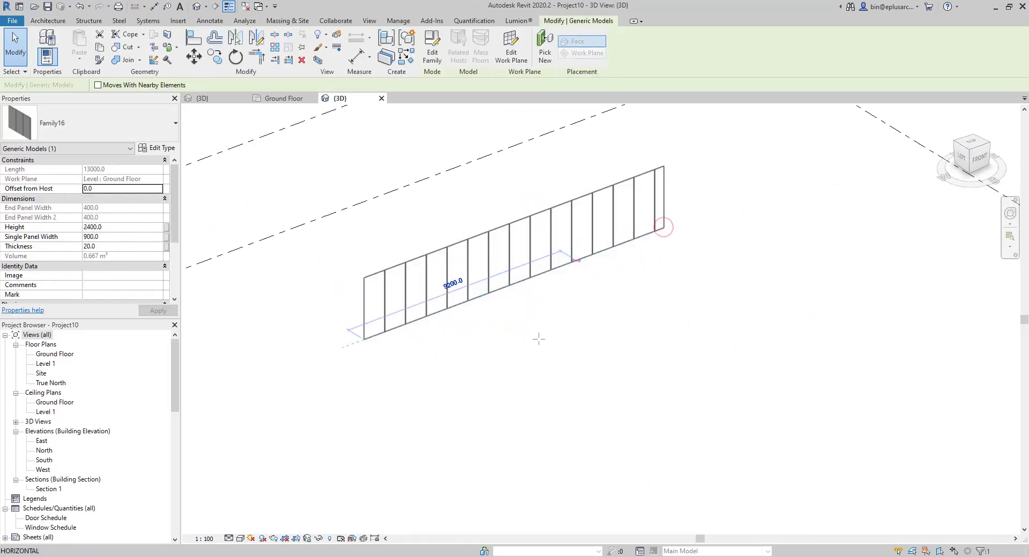
pyautogui.scroll(1, 578, 263)
pyautogui.moveTo(495, 335); pyautogui.dragTo(497, 334)
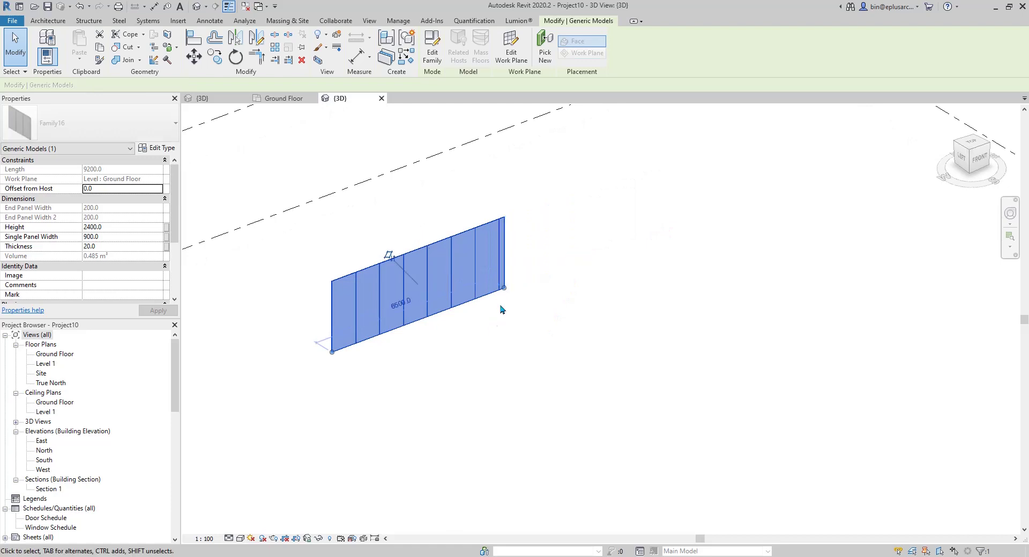
# Test the panel run at several lengths by moving its end point, down to 300 mm and out to 6900 mm.
pyautogui.moveTo(503, 287); pyautogui.dragTo(440, 351)
pyautogui.scroll(1, 443, 319)
pyautogui.moveTo(451, 285); pyautogui.dragTo(575, 231)
pyautogui.moveTo(324, 327); pyautogui.dragTo(275, 349)
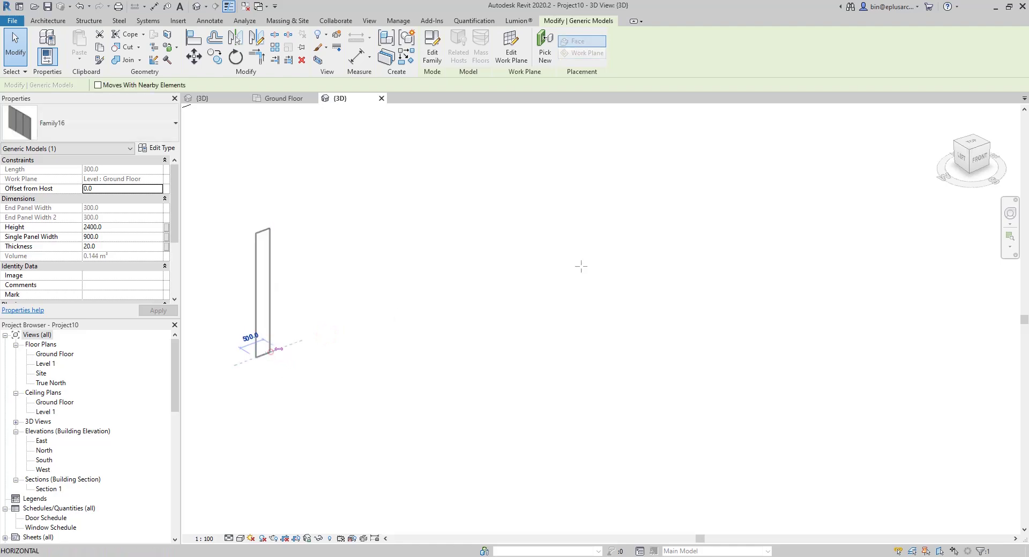
pyautogui.moveTo(581, 266); pyautogui.dragTo(581, 267)
pyautogui.moveTo(421, 303); pyautogui.dragTo(576, 272, button='middle')
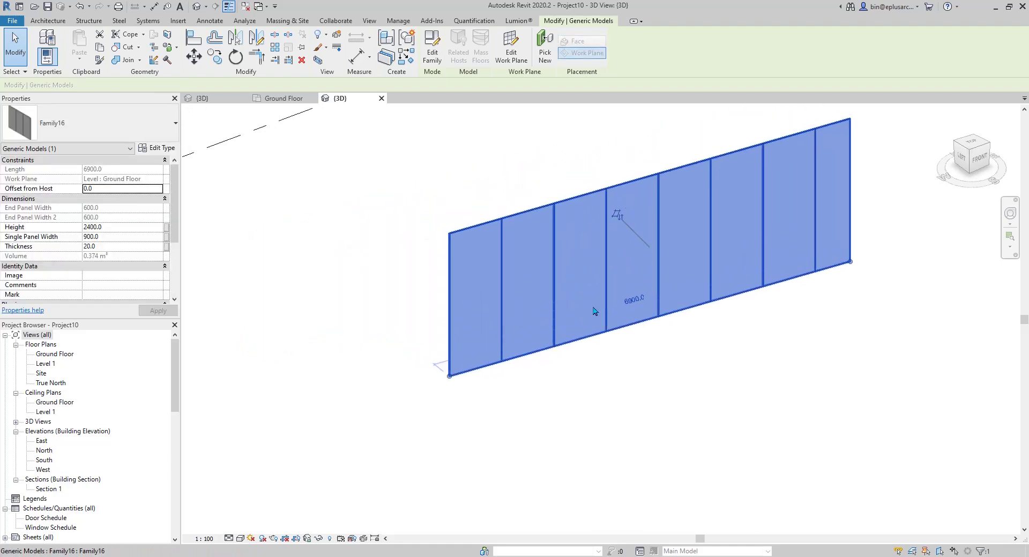
# Set the panel run's length to exactly 6000 mm with its temporary dimension.
pyautogui.click(636, 299)
pyautogui.moveTo(636, 301); pyautogui.dragTo(587, 347, button='middle')
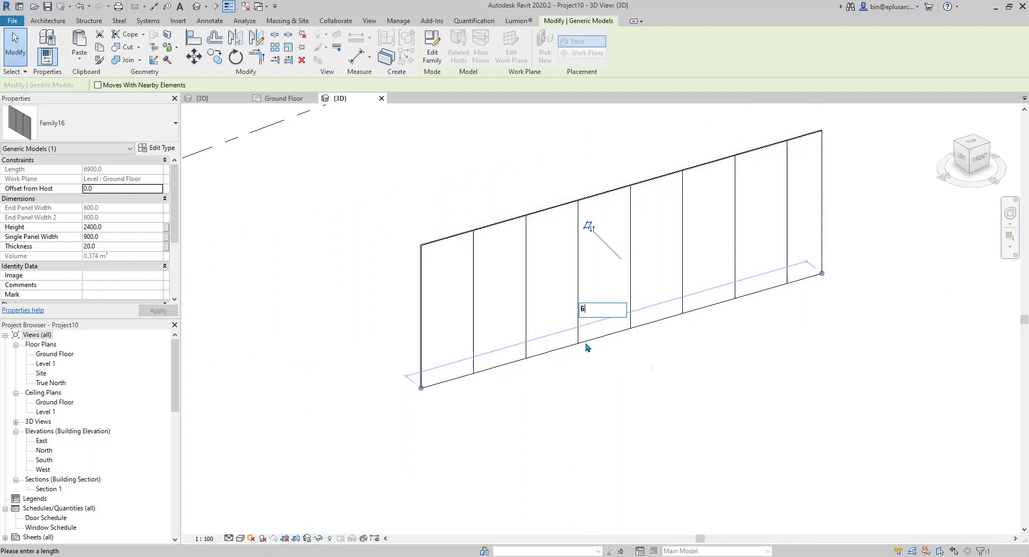
pyautogui.press('Return')
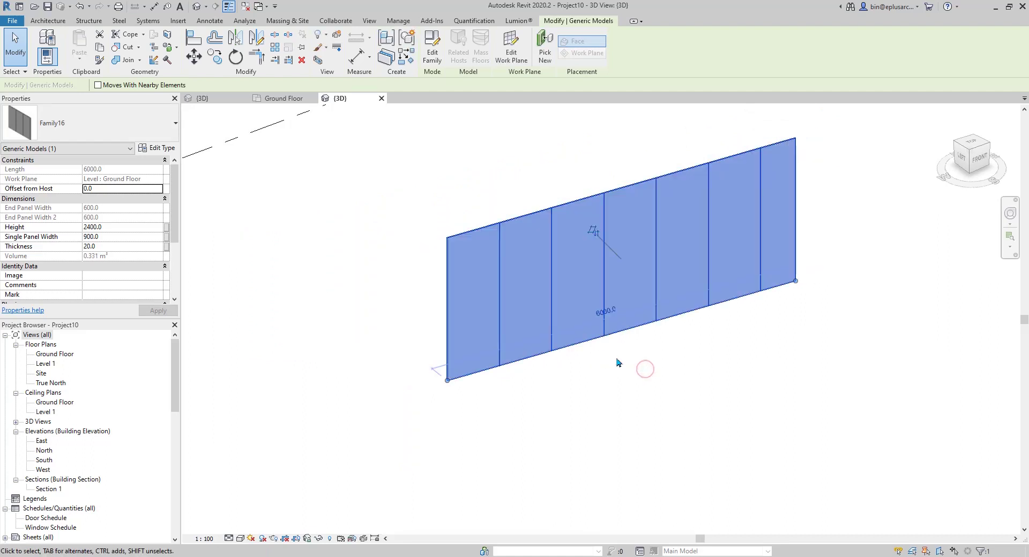
# Set the run's Single Panel Width to 1500 mm and shorten the run to 5400 mm.
pyautogui.click(123, 241)
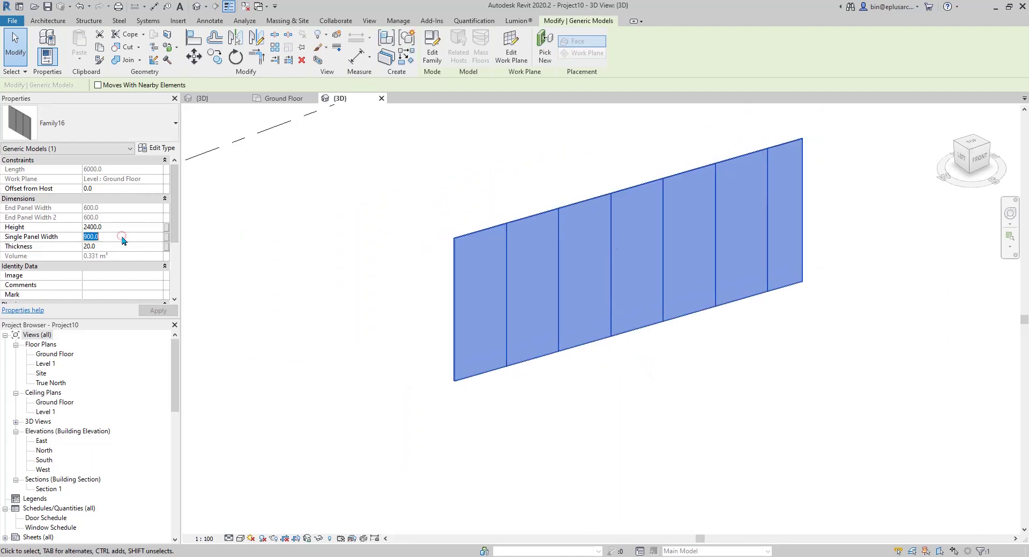
pyautogui.write('1500')
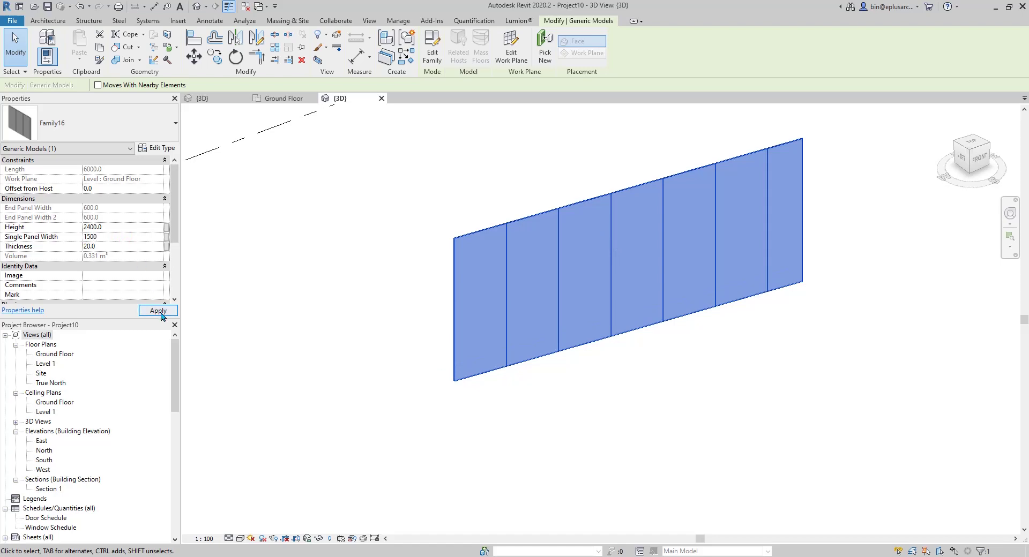
pyautogui.click(160, 314)
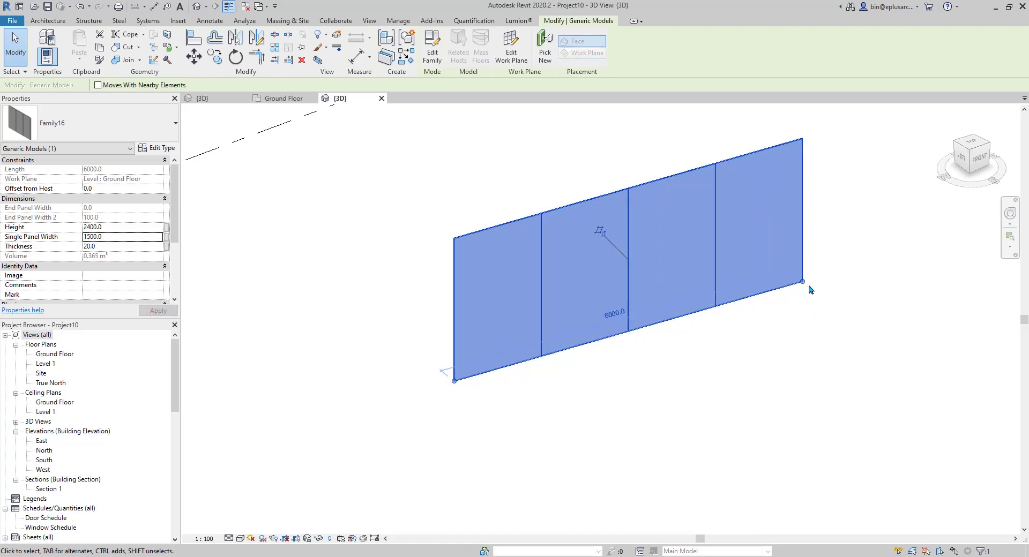
pyautogui.moveTo(809, 286); pyautogui.dragTo(768, 292)
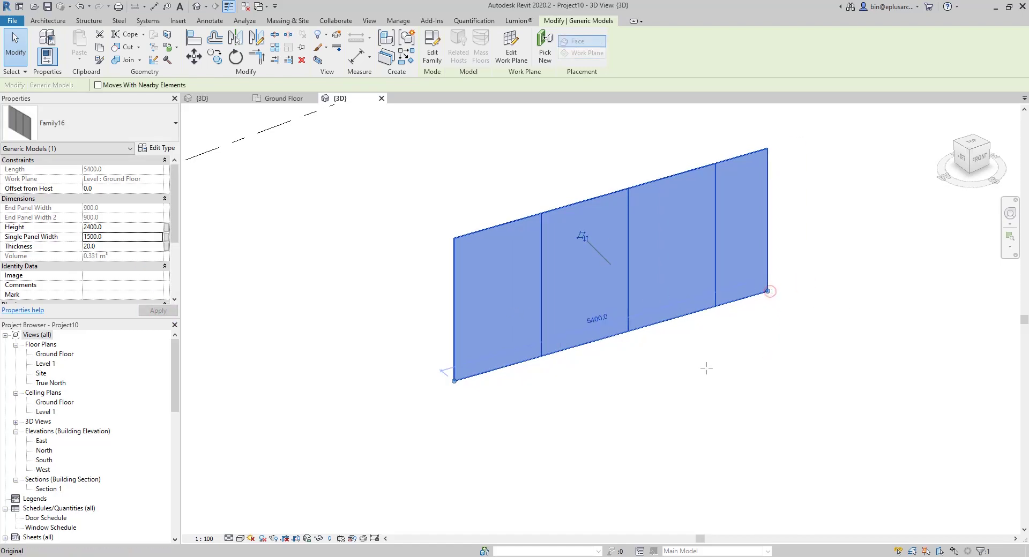
# Create a second, similar panel run beside the first, roughly perpendicular to it.
pyautogui.press('c')
pyautogui.press('s')
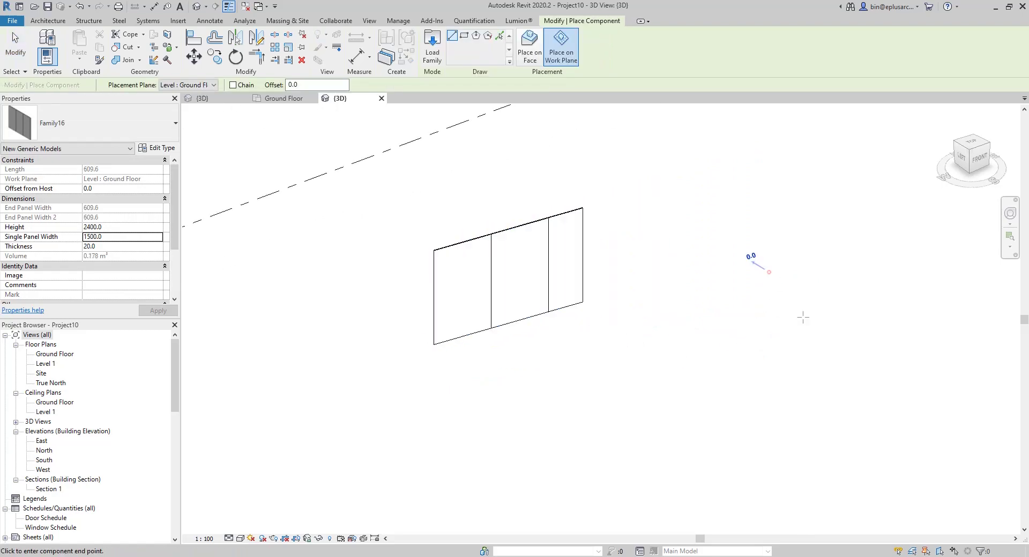
pyautogui.click(861, 425)
pyautogui.press('Escape')
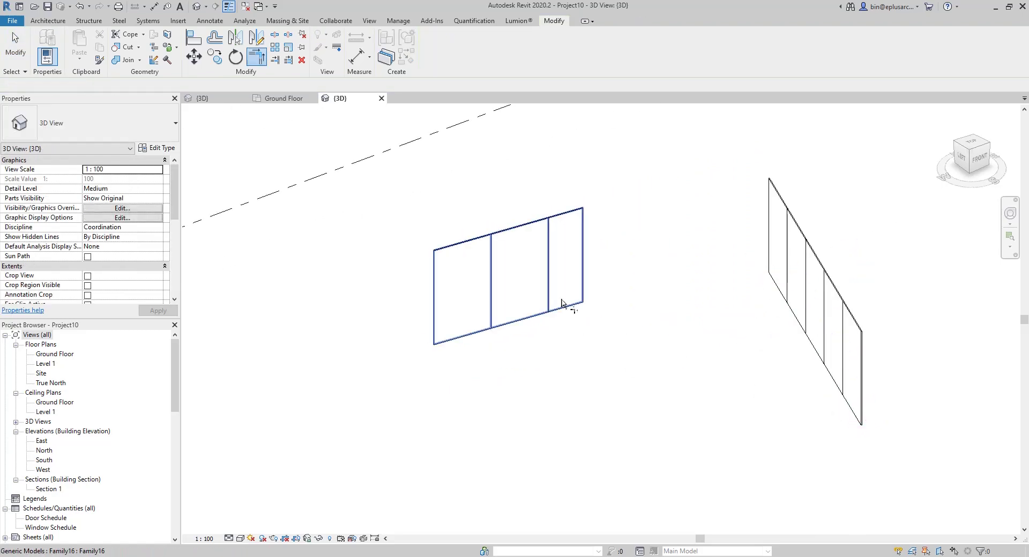
# Trim/extend the two panel runs so that they meet at a corner.
pyautogui.click(561, 299)
pyautogui.click(808, 317)
pyautogui.keyDown('shift'); pyautogui.moveTo(695, 432); pyautogui.dragTo(654, 386, button='middle'); pyautogui.keyUp('shift')
pyautogui.press('Escape')
# Inspect the joined panel runs in 3D, checking how the panels are divided on each side of the corner.
pyautogui.click(689, 298)
pyautogui.press('Escape')
pyautogui.keyDown('shift'); pyautogui.moveTo(689, 327); pyautogui.dragTo(671, 289, button='middle'); pyautogui.keyUp('shift')
pyautogui.click(592, 304)
pyautogui.press('Escape')
pyautogui.click(670, 284)
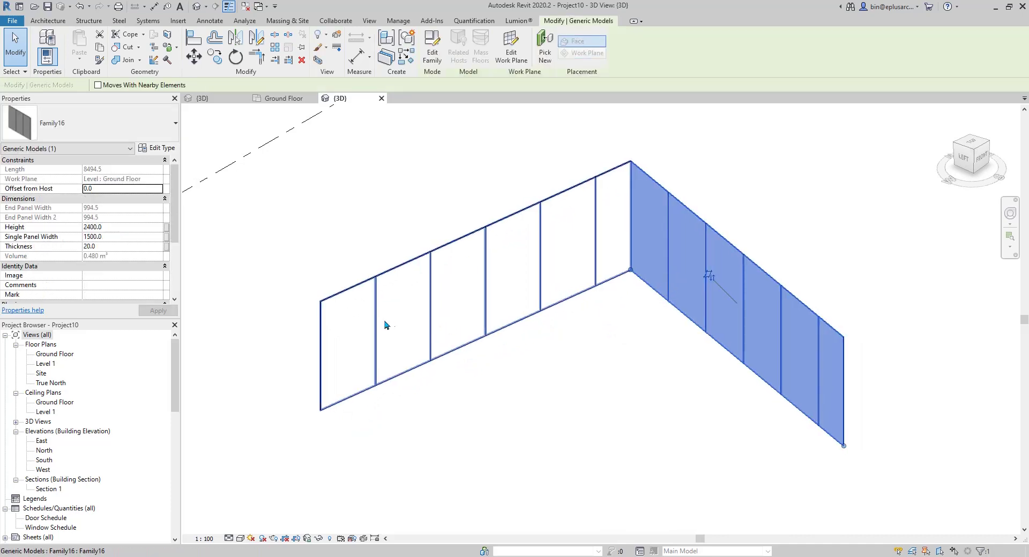
pyautogui.press('Escape')
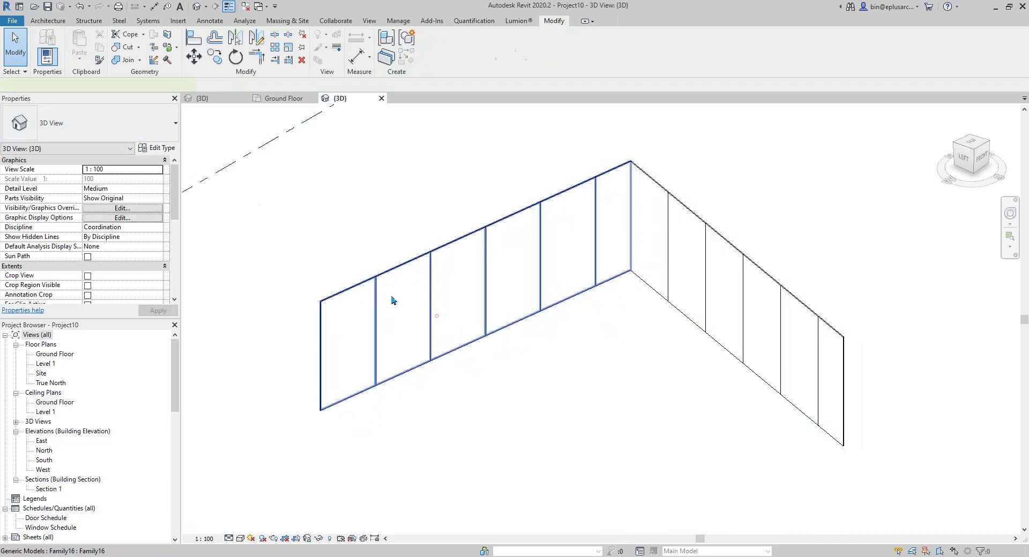
# Open the panel run's family for editing and return to the project's 3D view to review the corner.
pyautogui.click(436, 316)
pyautogui.click(432, 51)
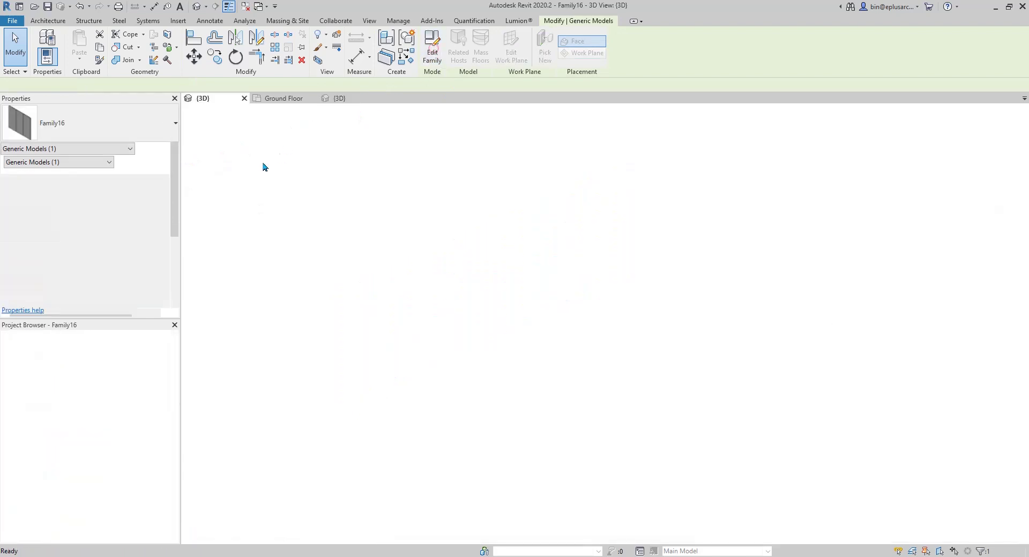
pyautogui.click(284, 98)
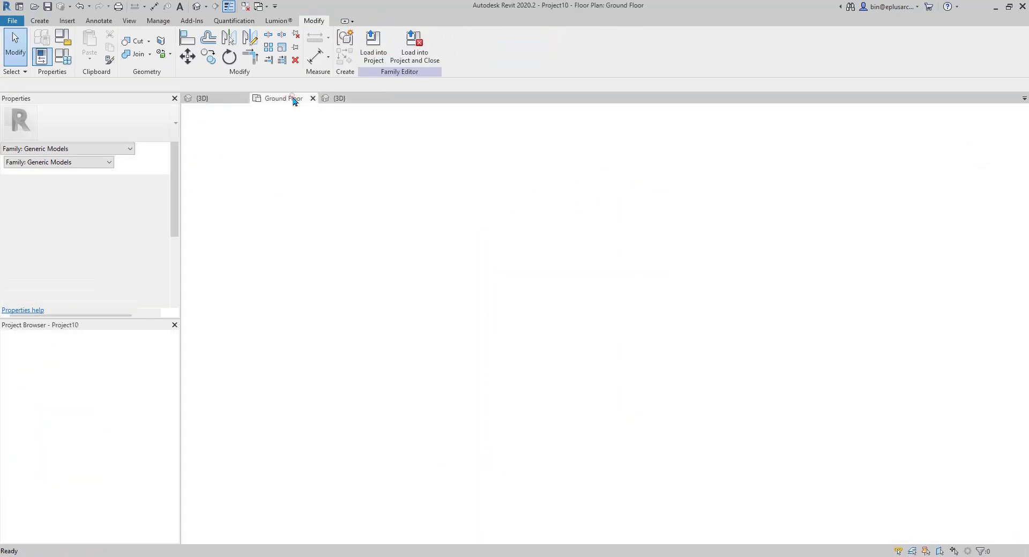
pyautogui.click(206, 8)
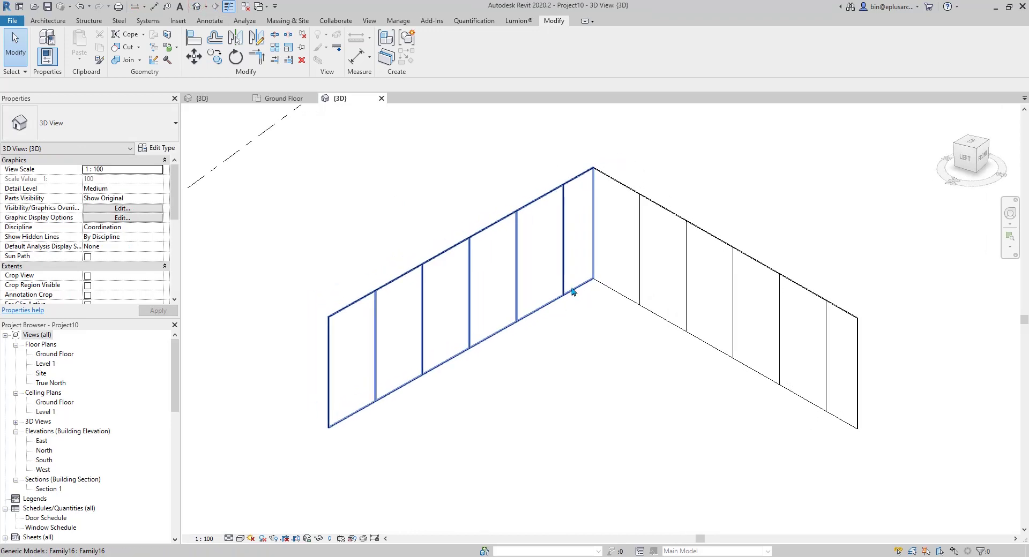
pyautogui.moveTo(572, 292); pyautogui.dragTo(618, 323, button='middle')
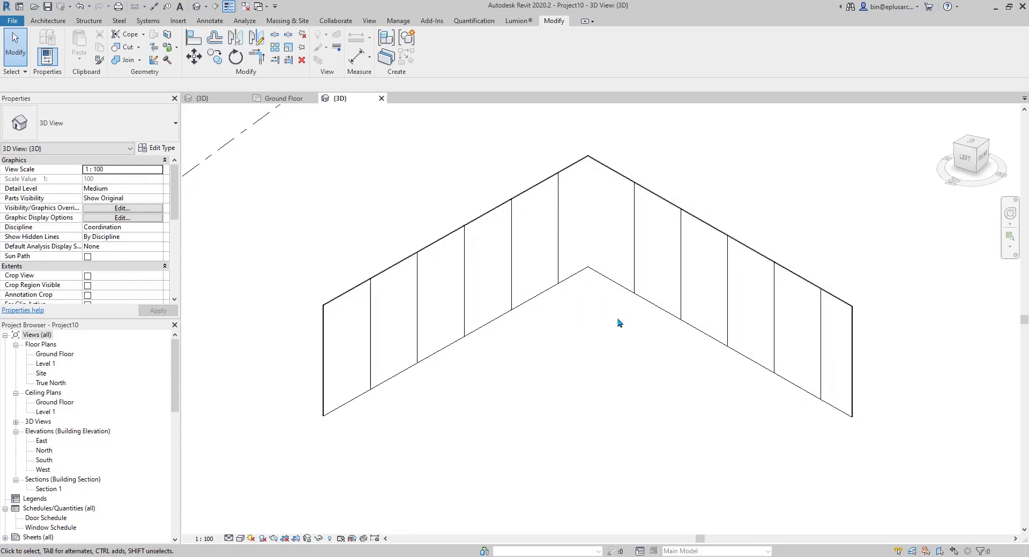